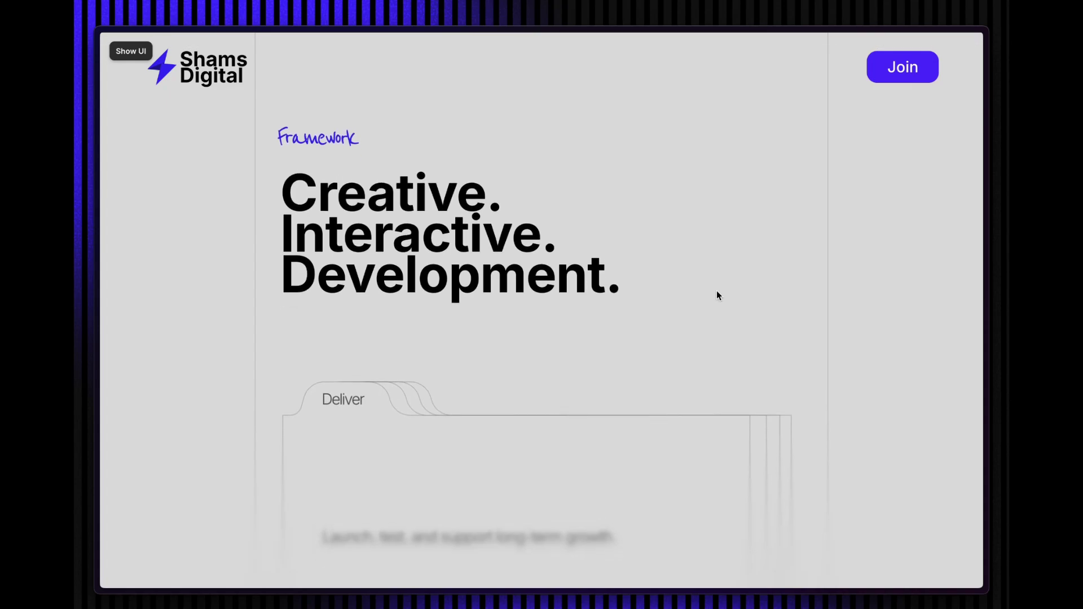
- Scroll the preview down through the stacking Discover, Design, Develop and Deliver cards, then back up
scroll(716, 290, down, 10)
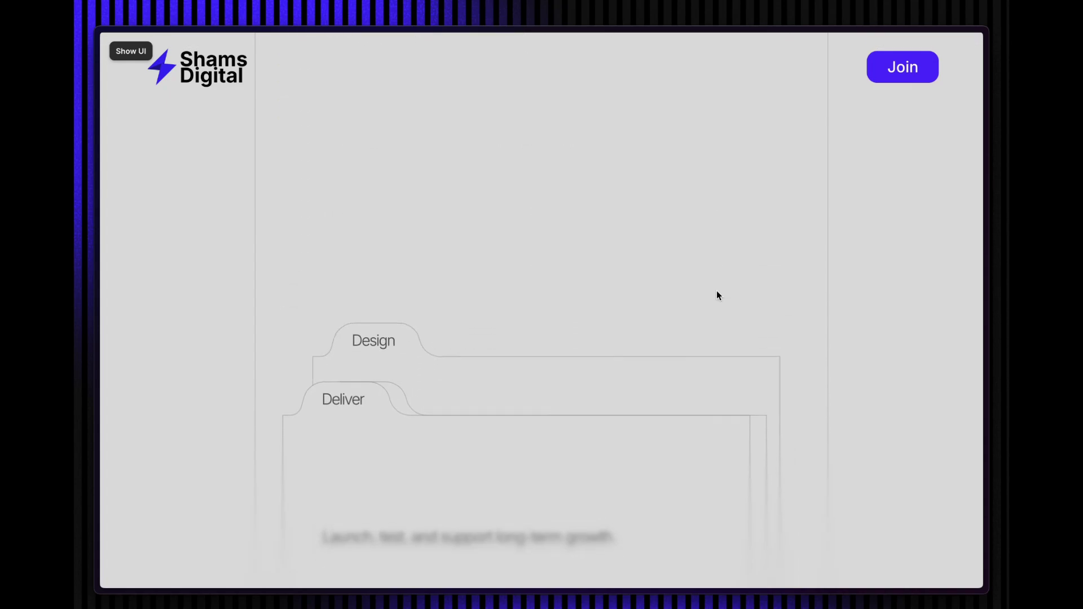
scroll(717, 294, down, 10)
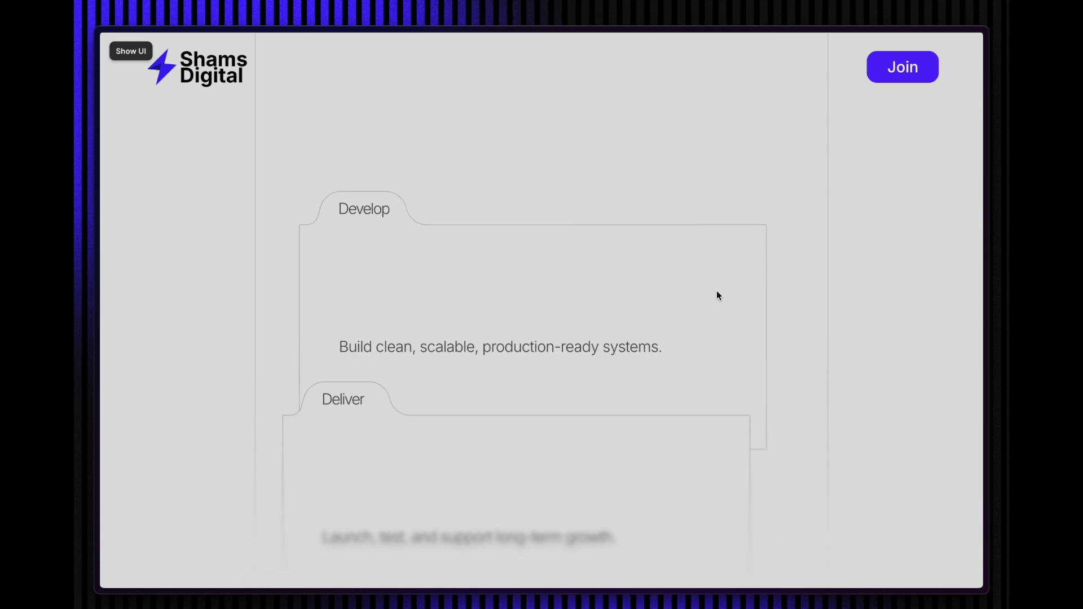
scroll(717, 292, down, 10)
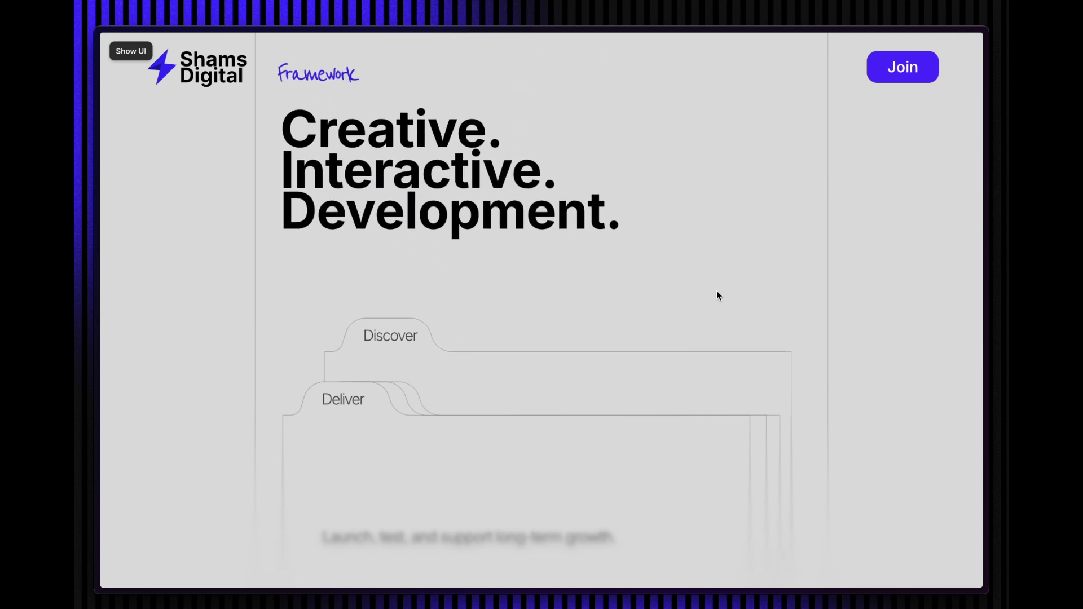
scroll(716, 295, up, 3)
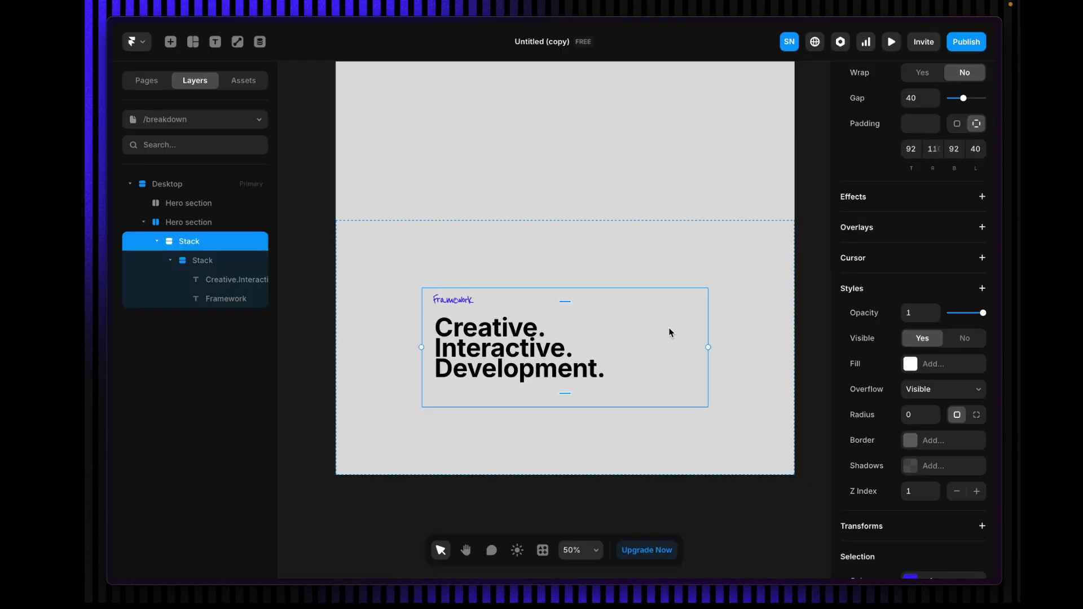
- Duplicate the outer Stack holding the 'Creative. Interactive. Development.' heading
click(204, 260)
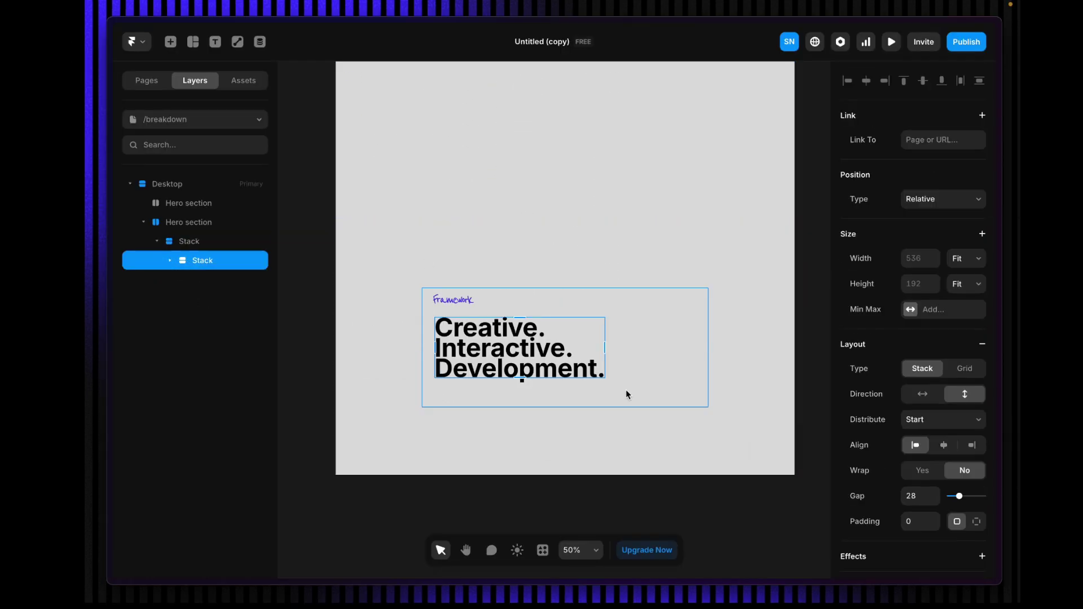
click(211, 243)
click(210, 255)
click(218, 242)
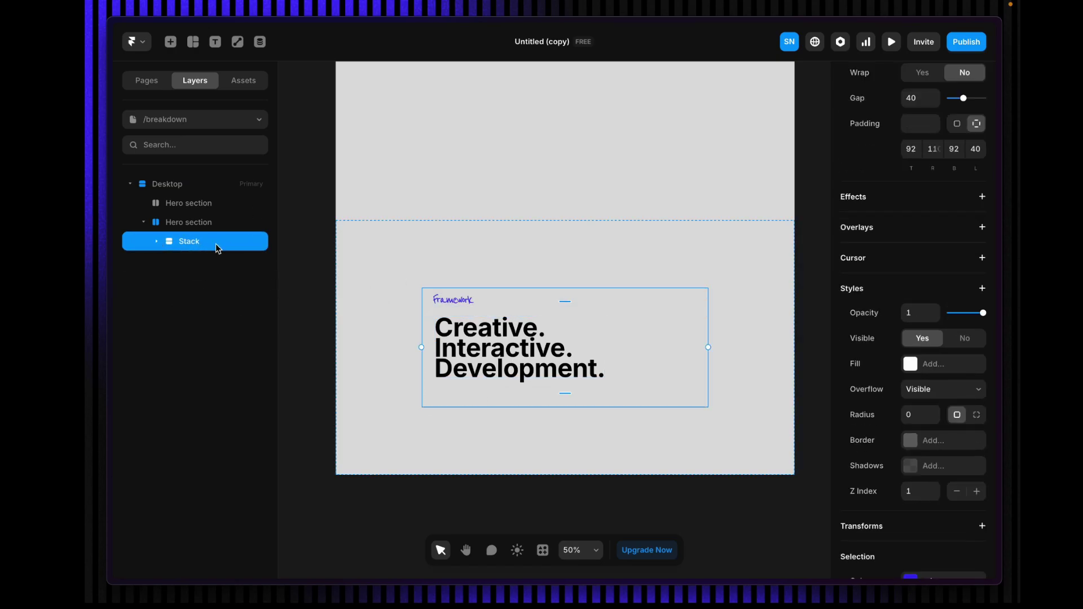
key(ctrl+d)
click(189, 222)
- Make the Hero section fit its content and delete the heading text from the duplicated Stack
click(966, 284)
click(967, 271)
click(565, 395)
click(202, 279)
key(Delete)
click(647, 412)
key(Escape)
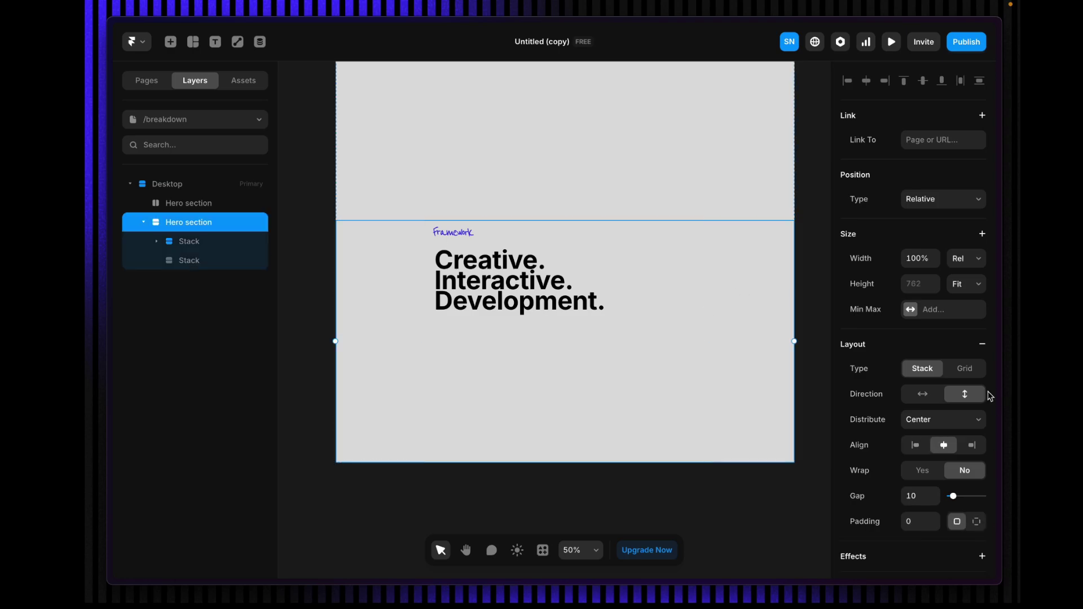
- Give the Hero section 100 top and bottom padding and make the empty Stack 100vh tall
click(911, 547)
text(100)
click(954, 547)
text(100)
click(558, 468)
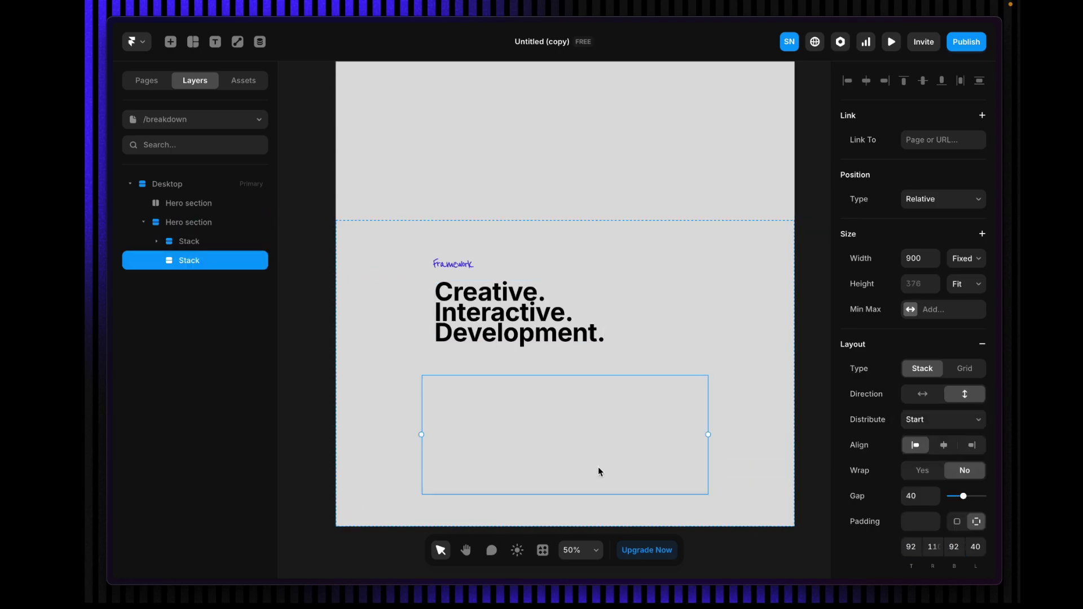
click(966, 284)
click(966, 297)
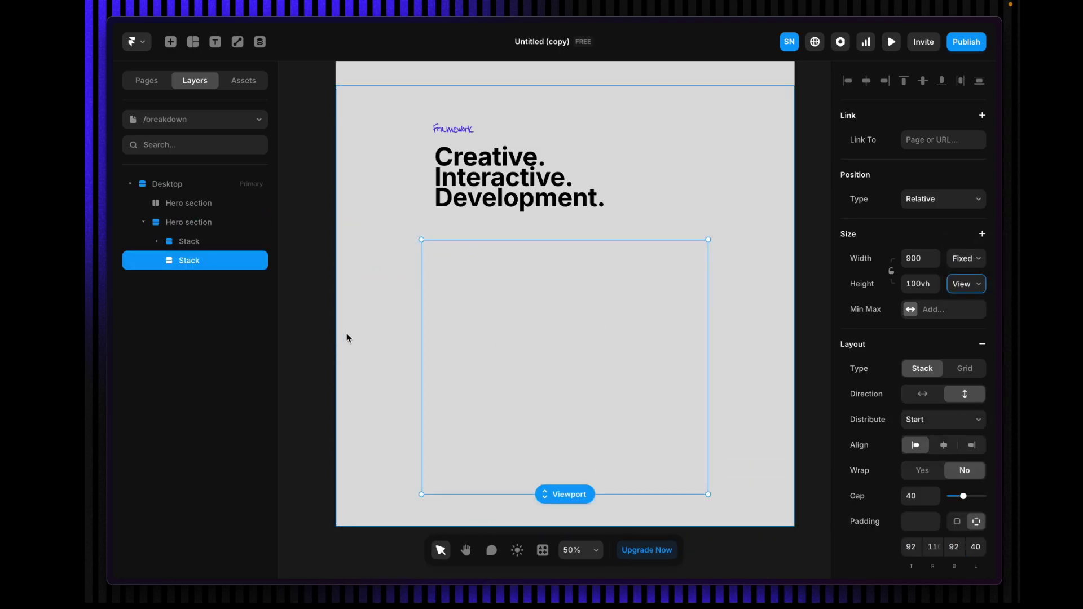
- Insert a frame in the empty Stack with no fill, absolute positioning and a solid border
click(170, 41)
click(206, 73)
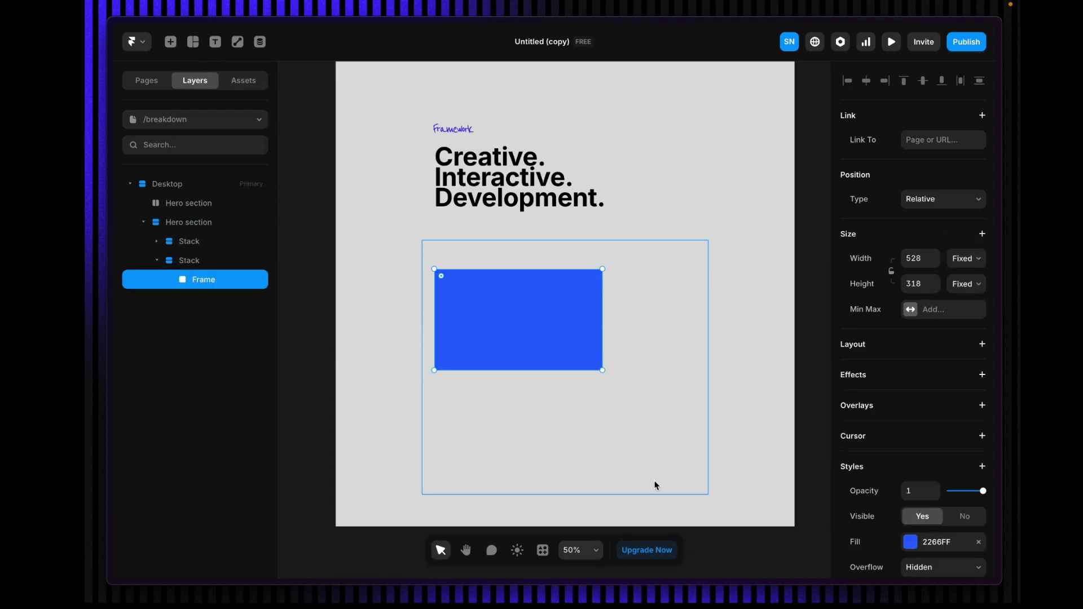
click(977, 546)
click(953, 199)
scroll(931, 282, down, 4)
click(936, 409)
- Set the frame's border colour and 15 corner radius, then enter 1440 as the Desktop breakpoint width
click(773, 406)
text(1)
click(914, 384)
text(15)
scroll(878, 102, up, 3)
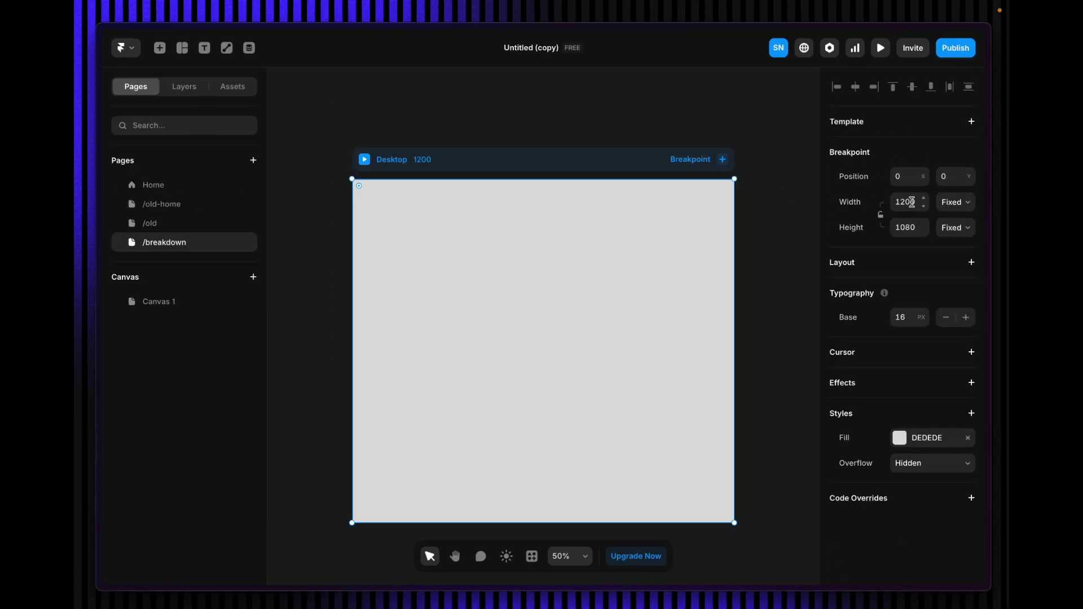
click(914, 201)
text(1440)
- Apply the 1440 width to the Desktop breakpoint and give it a stack layout
key(Return)
click(641, 121)
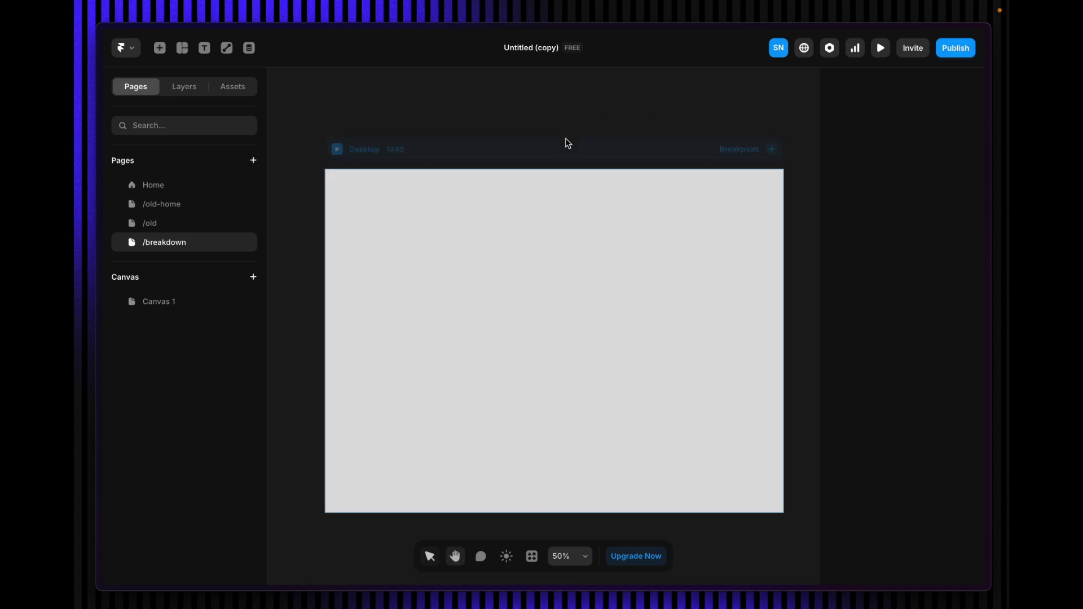
click(568, 145)
click(879, 264)
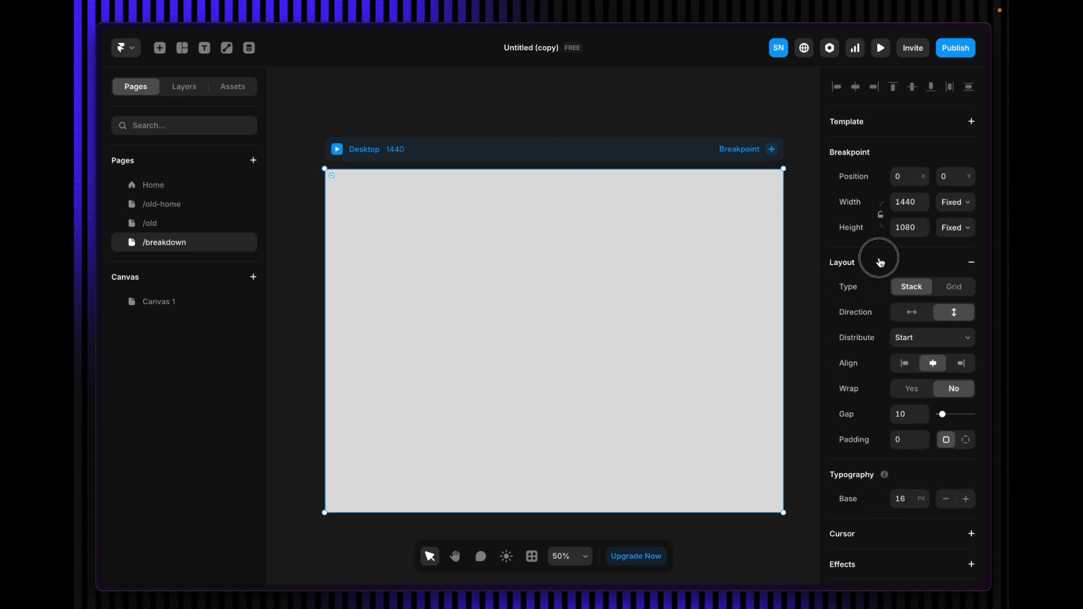
- Draw a frame at the top of Desktop and rename it 'Hero section'
click(182, 48)
click(192, 82)
drag(455, 243, 635, 357)
click(176, 92)
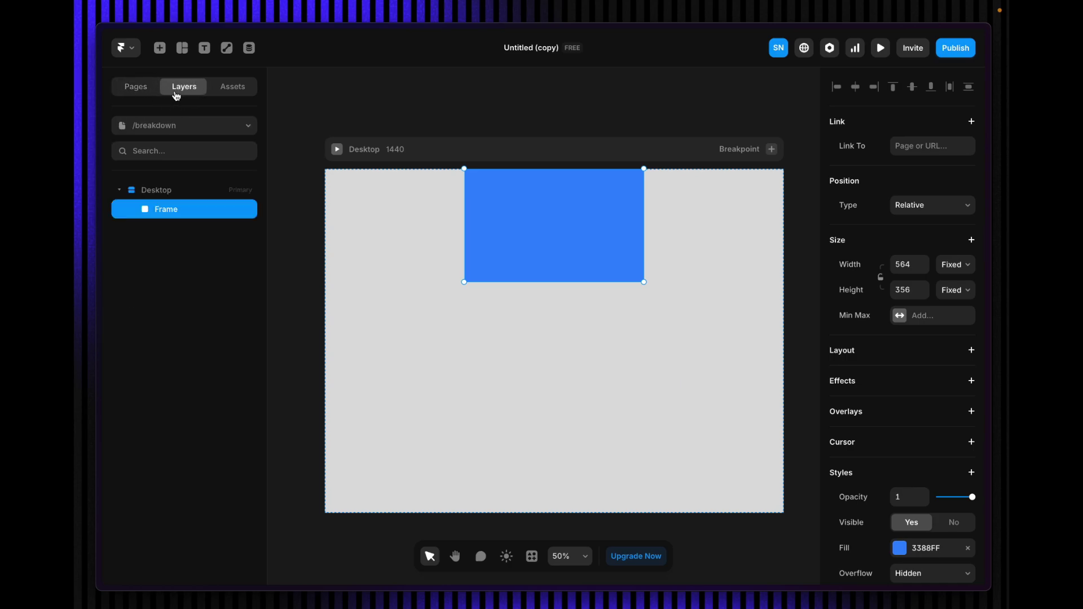
double_click(176, 210)
text(Hero section)
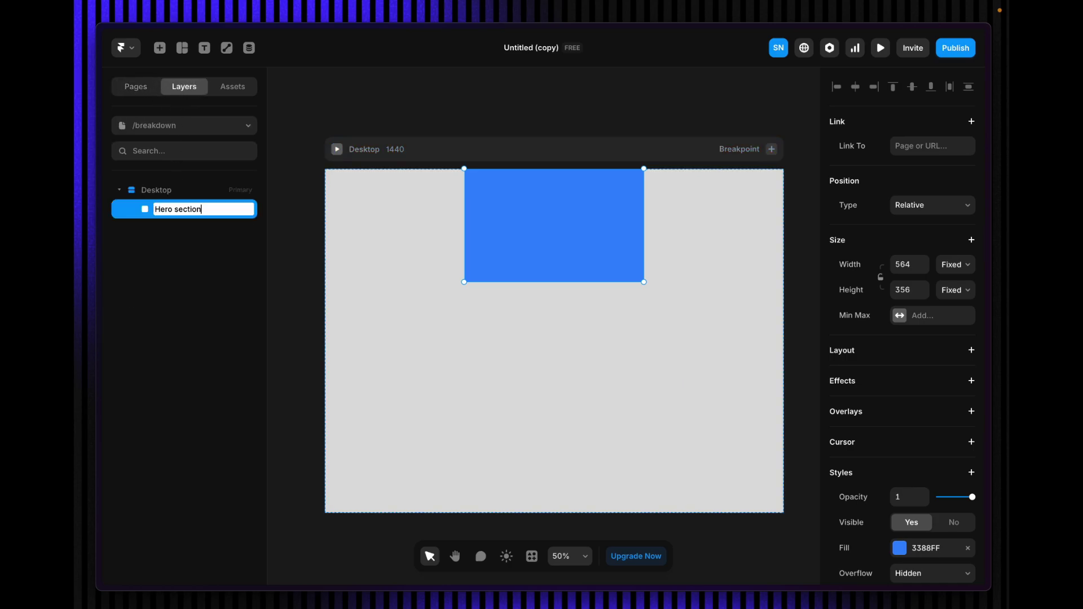
key(Return)
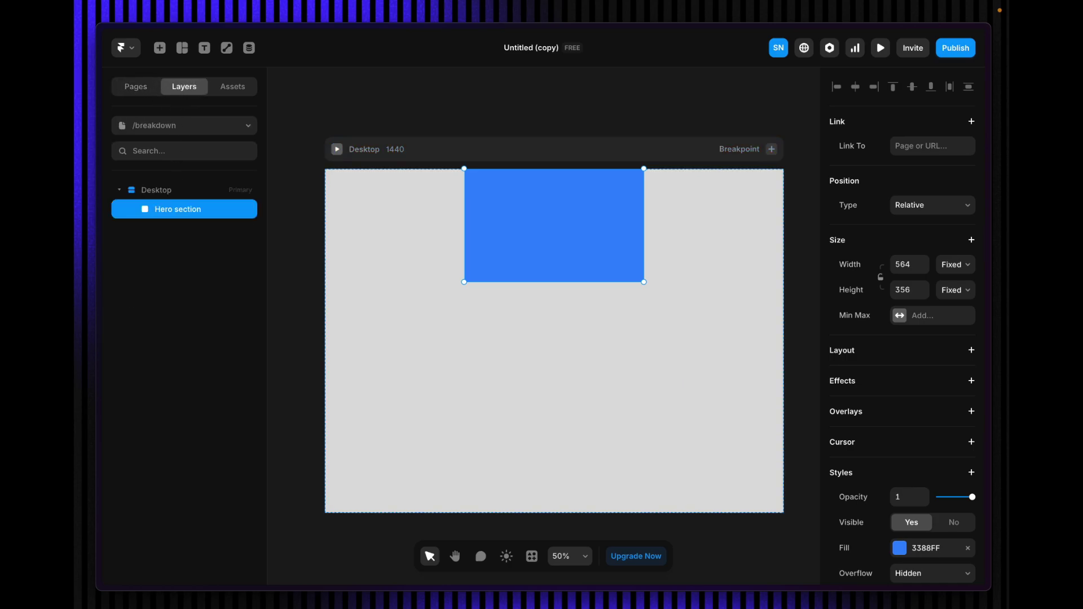
- Give Hero section a stack layout and a relative width of 100%
click(886, 354)
click(956, 265)
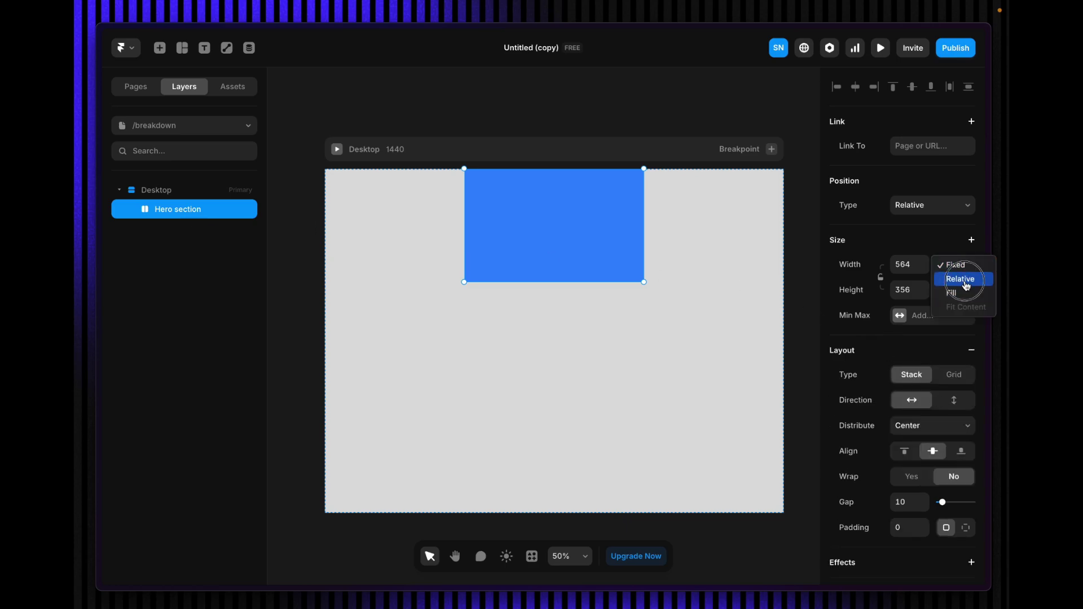
click(967, 279)
click(905, 264)
text(100%)
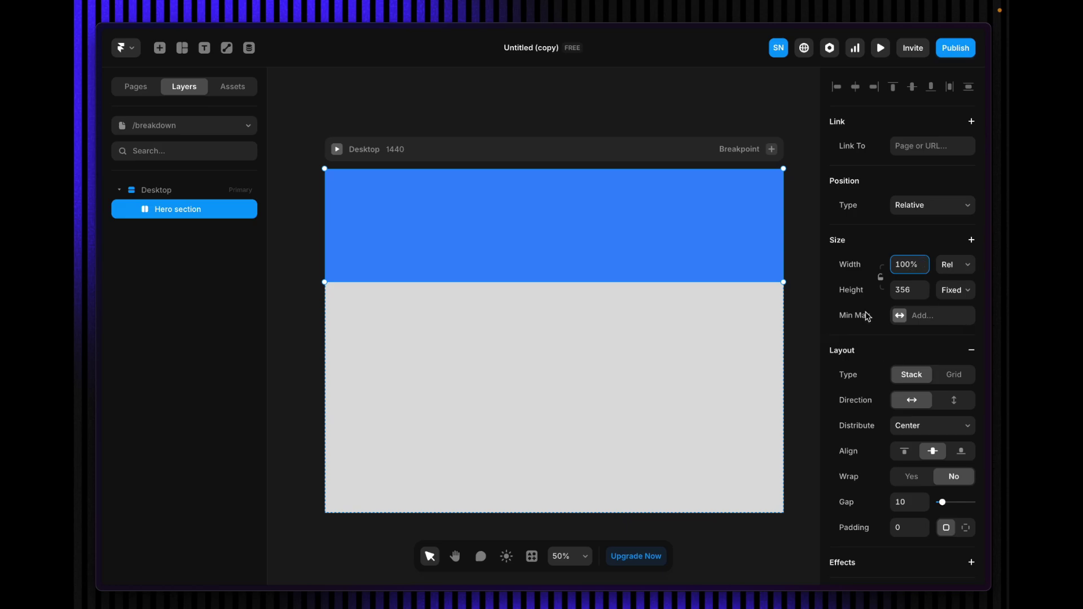
- Make Hero section 100vh tall and remove its blue fill
click(282, 290)
click(216, 214)
click(964, 290)
click(959, 346)
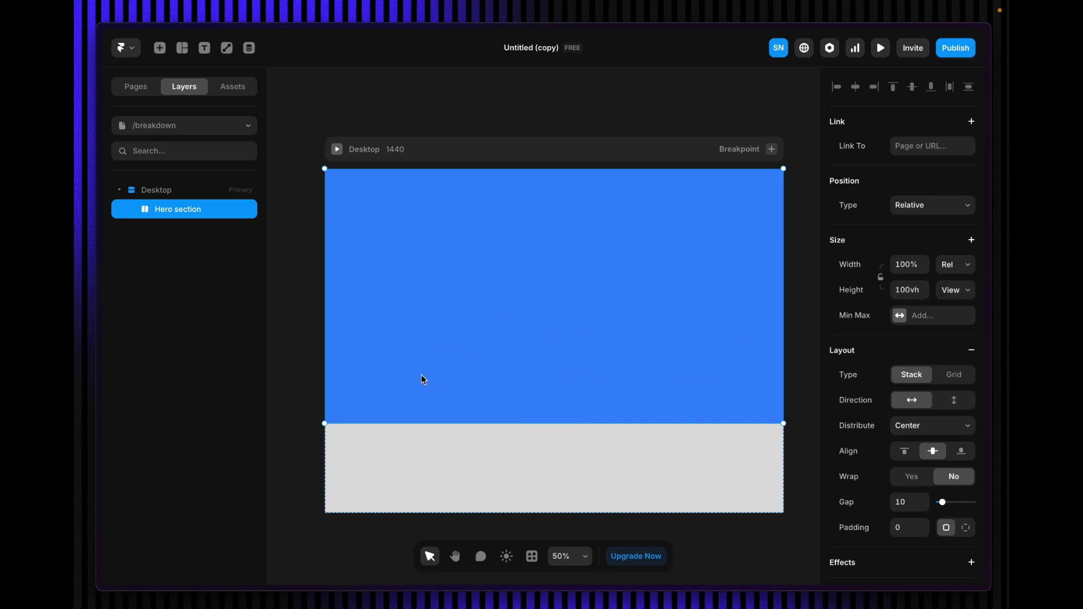
scroll(903, 497, down, 5)
click(968, 420)
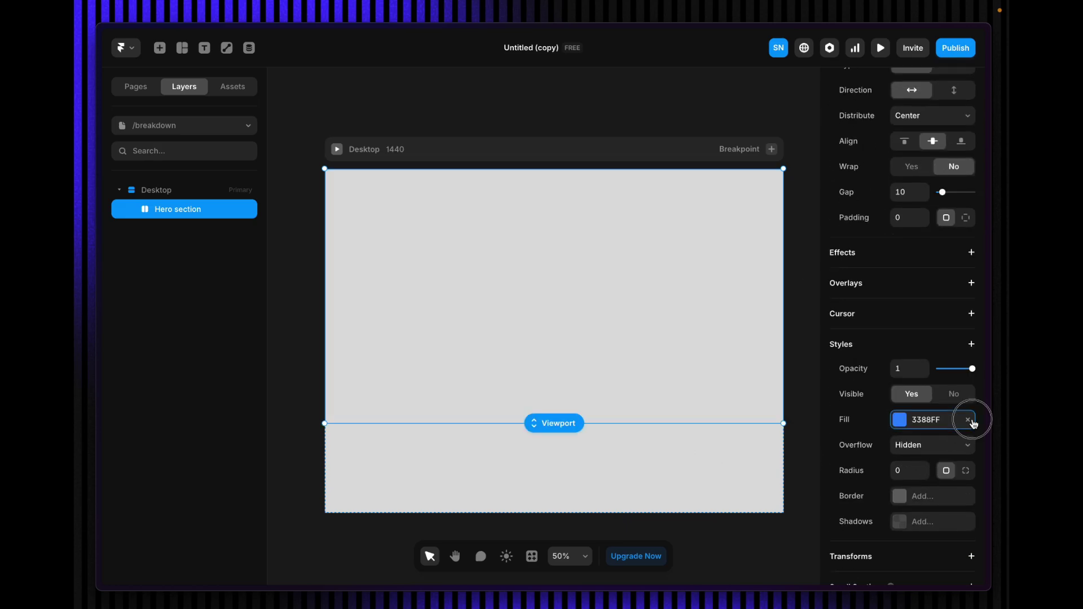
- Set the Desktop frame's height to Fit Content
click(543, 147)
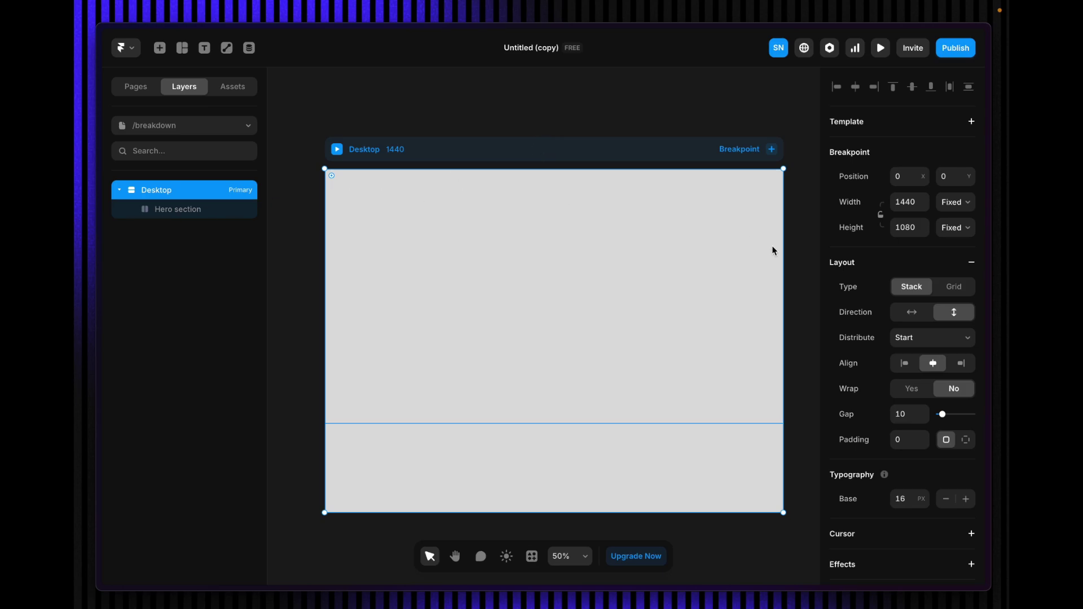
click(972, 234)
click(960, 273)
click(564, 361)
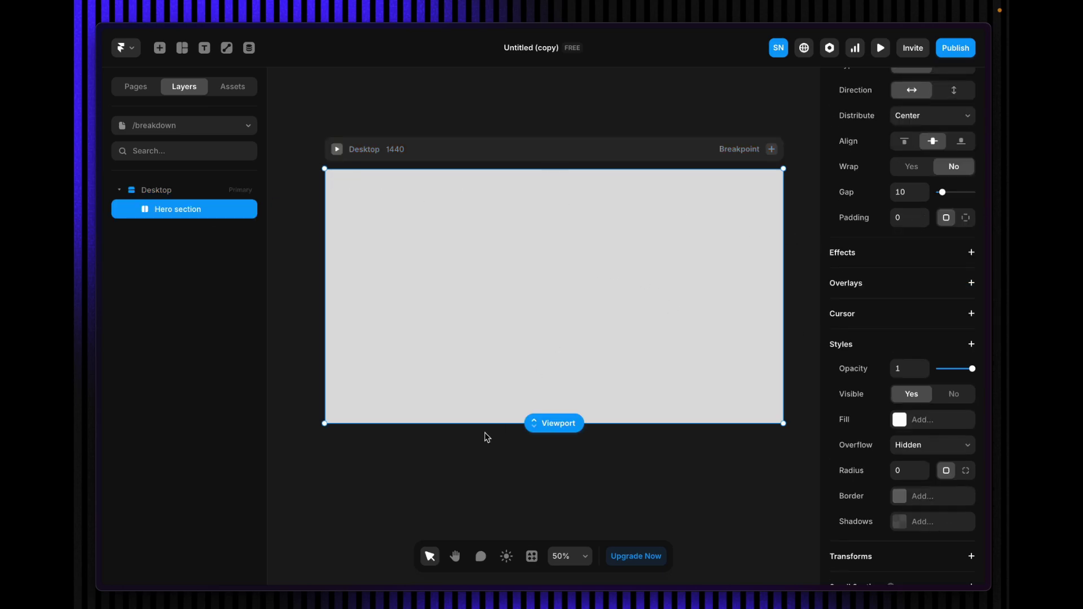
- Duplicate Hero section and select the second, empty copy beneath the first
key(ctrl+d)
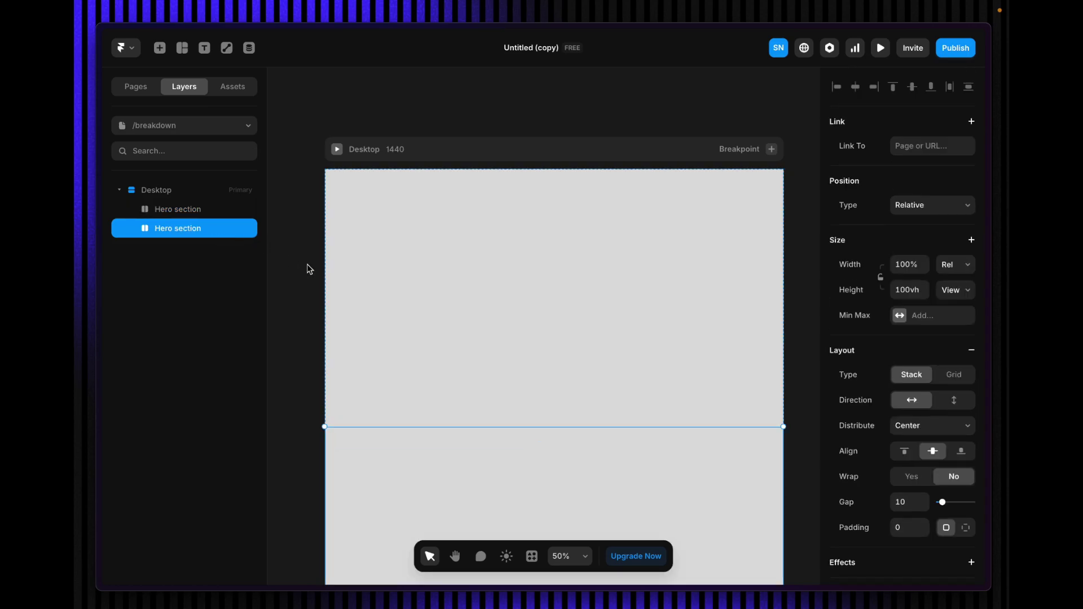
scroll(541, 384, down, 5)
scroll(324, 184, up, 2)
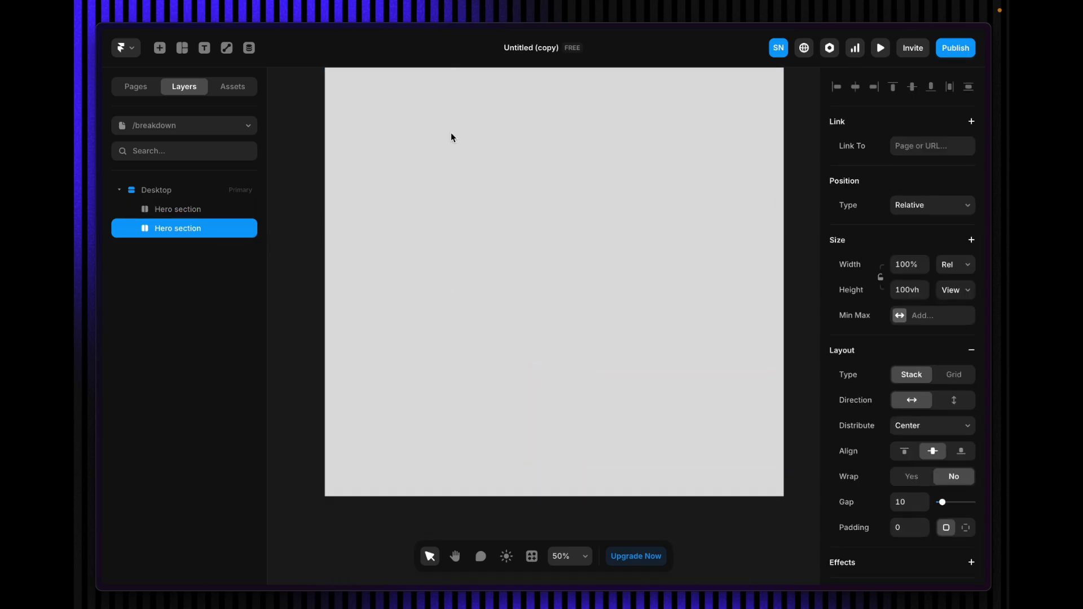
scroll(453, 141, up, 2)
click(455, 170)
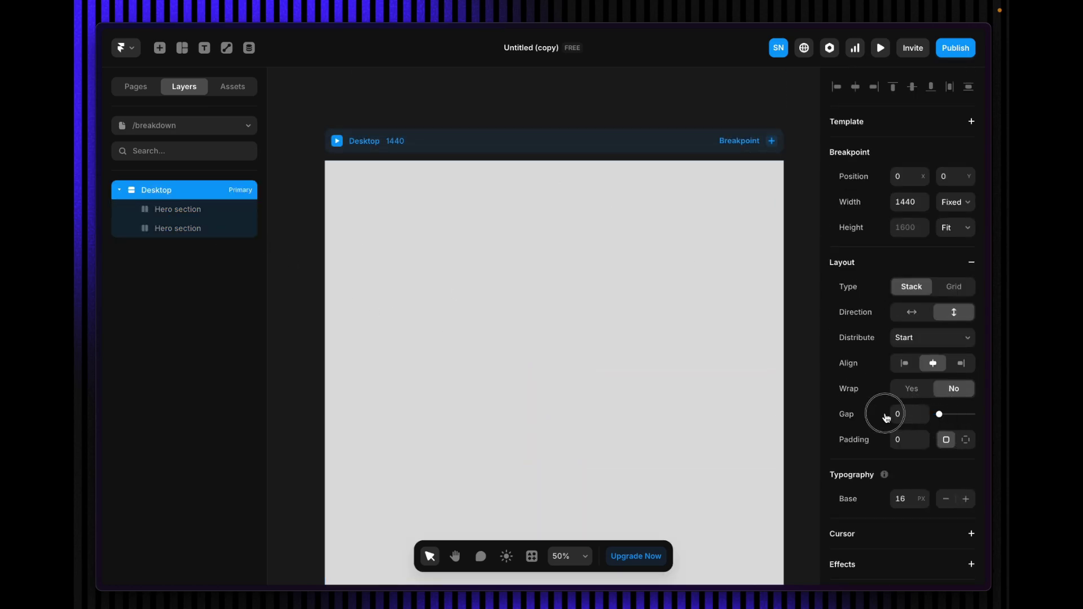
scroll(530, 361, down, 3)
click(506, 301)
click(279, 317)
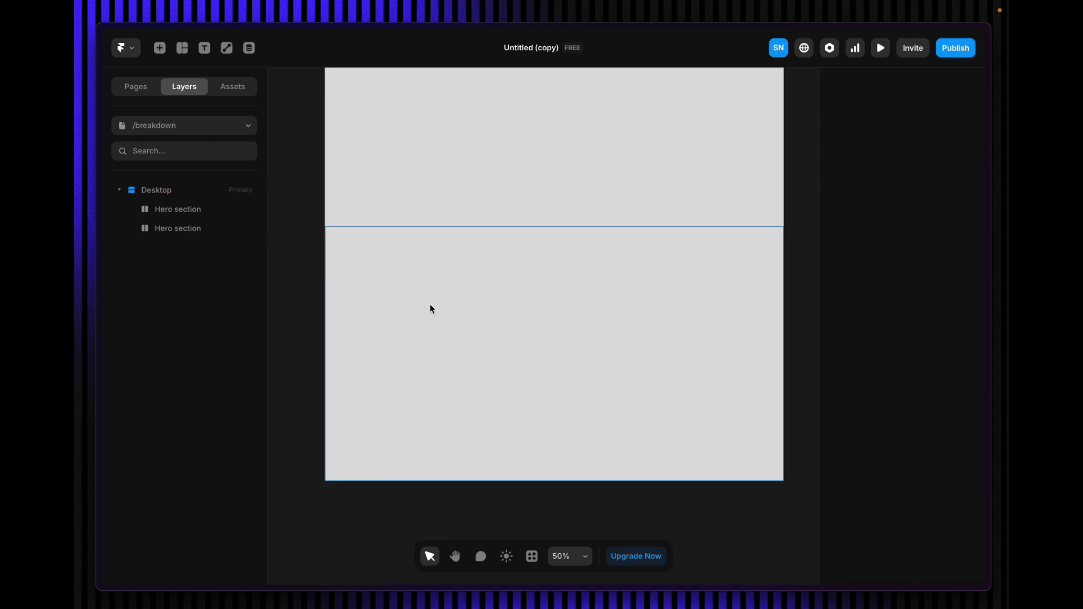
click(371, 277)
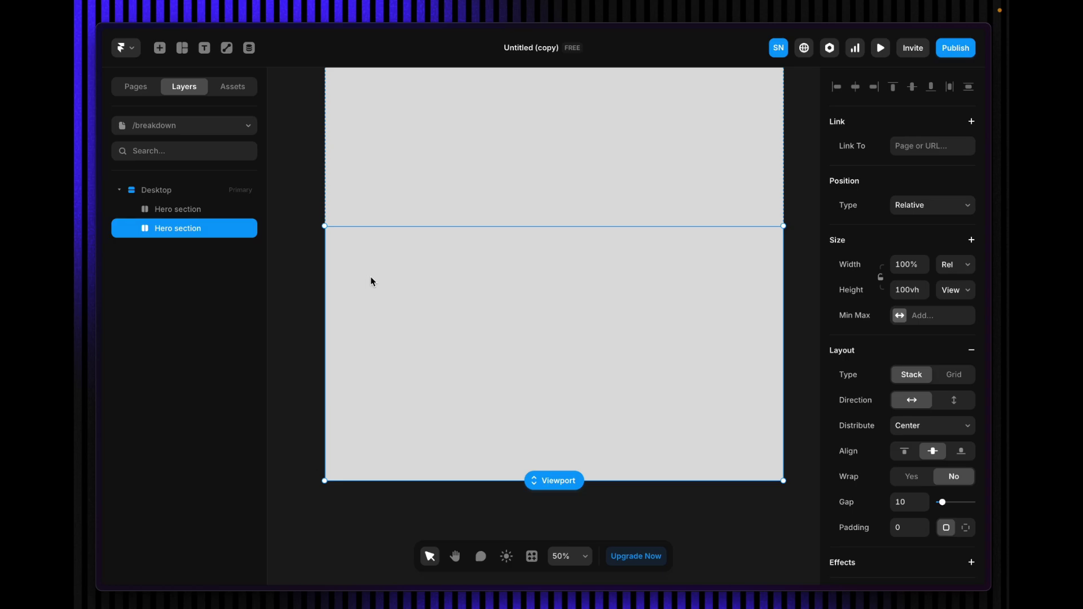
- Paste the heading block into the second Hero section and switch its position from Absolute to Relative
key(alt+1)
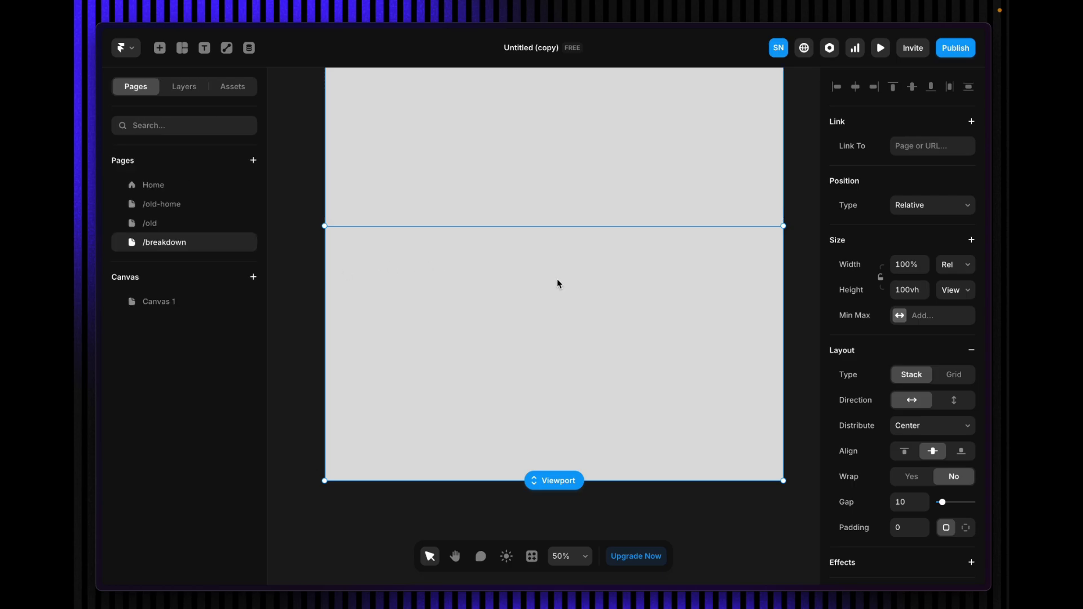
key(ctrl+v)
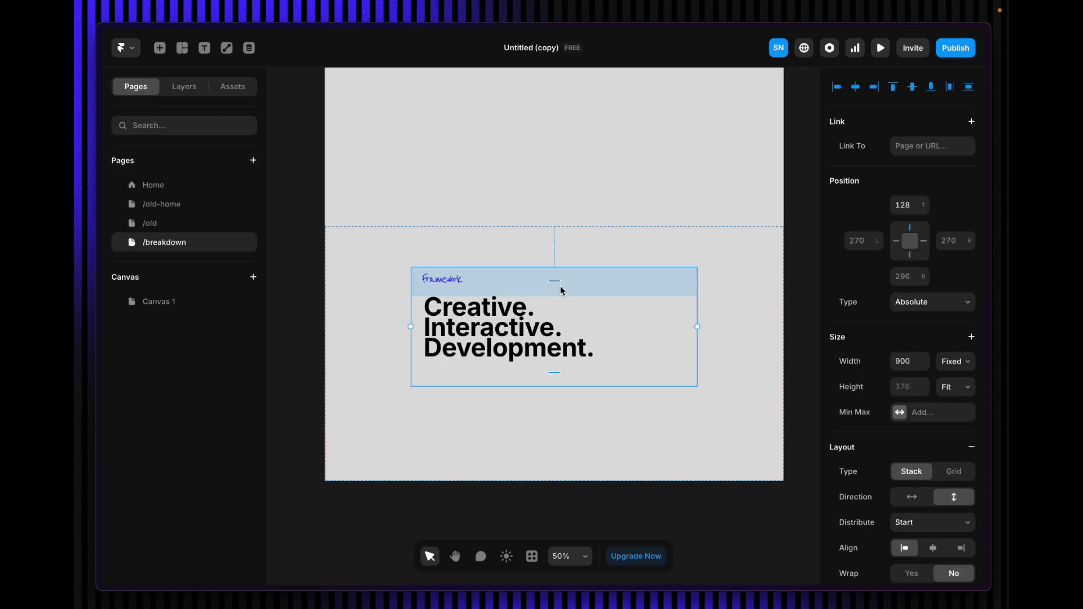
click(945, 306)
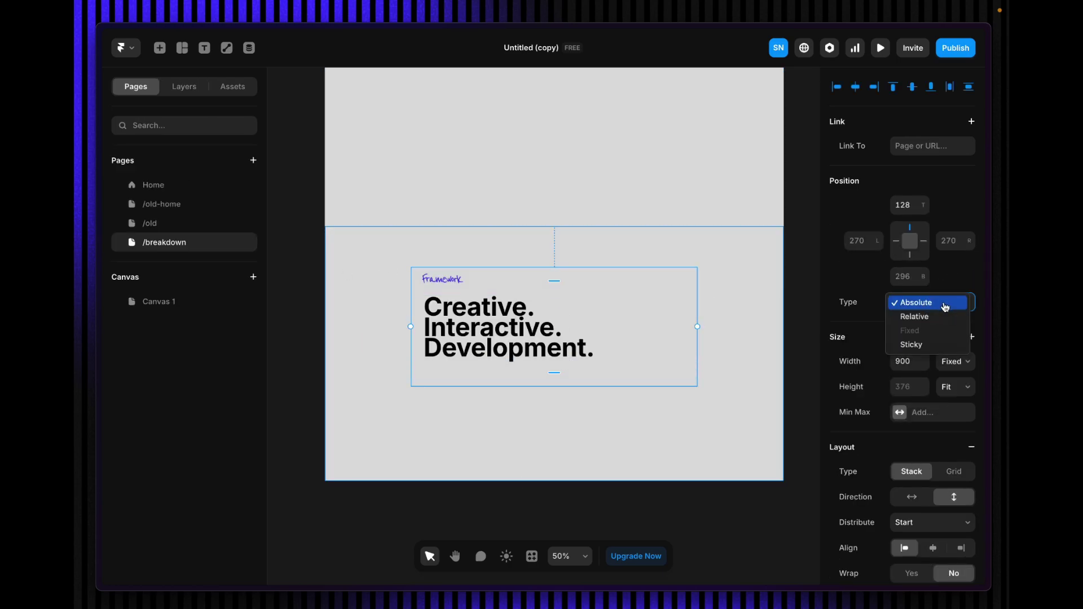
click(925, 315)
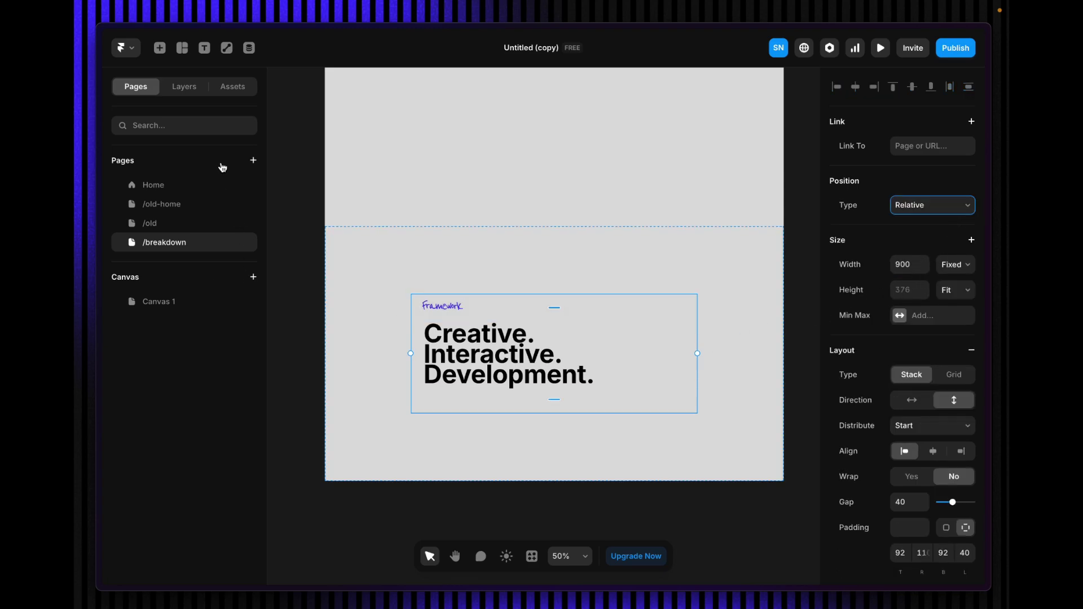
click(183, 88)
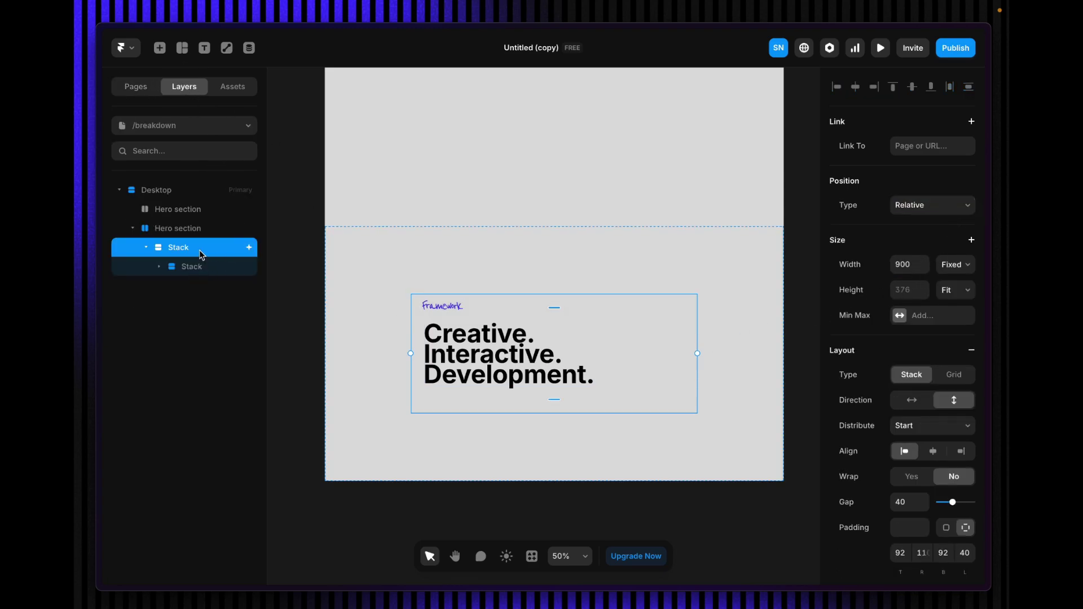
drag(194, 245, 209, 254)
scroll(937, 476, down, 5)
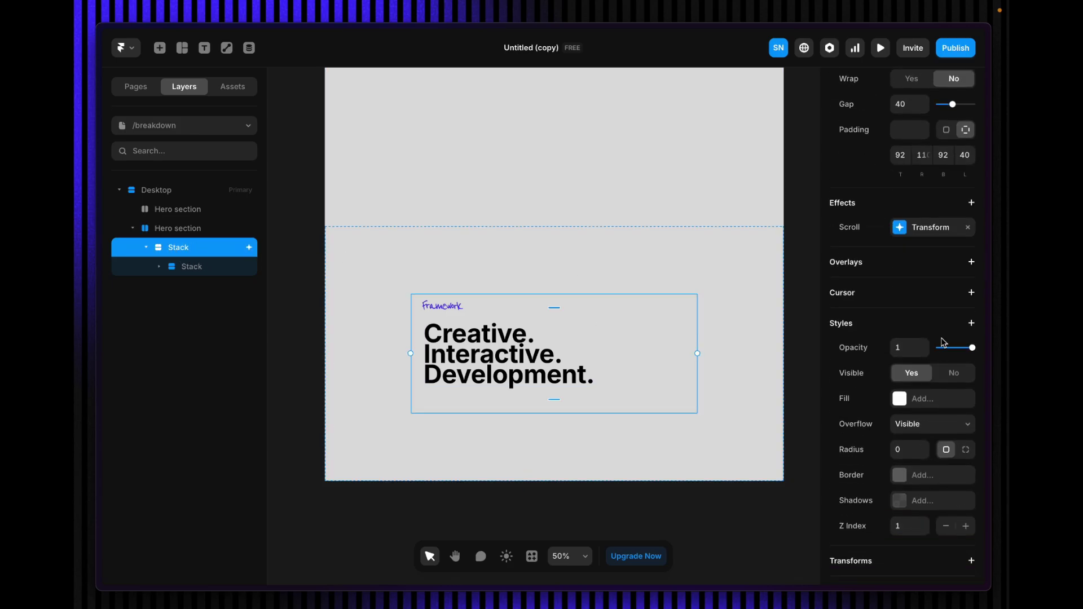
- Delete the heading block's Scroll Transform effect and collapse its inner and outer Stack layers
click(972, 228)
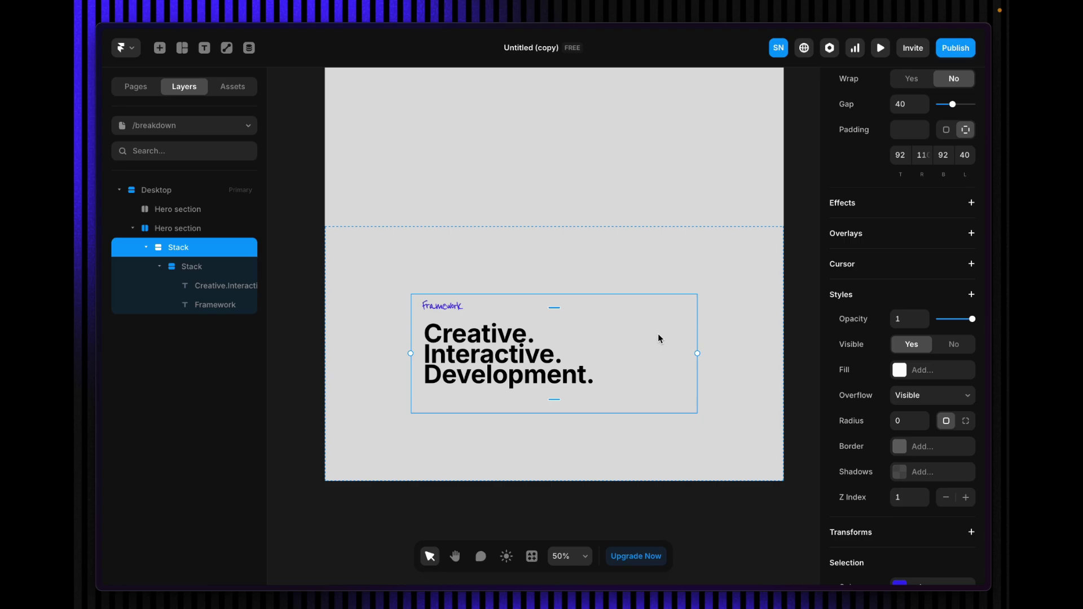
click(160, 268)
click(170, 267)
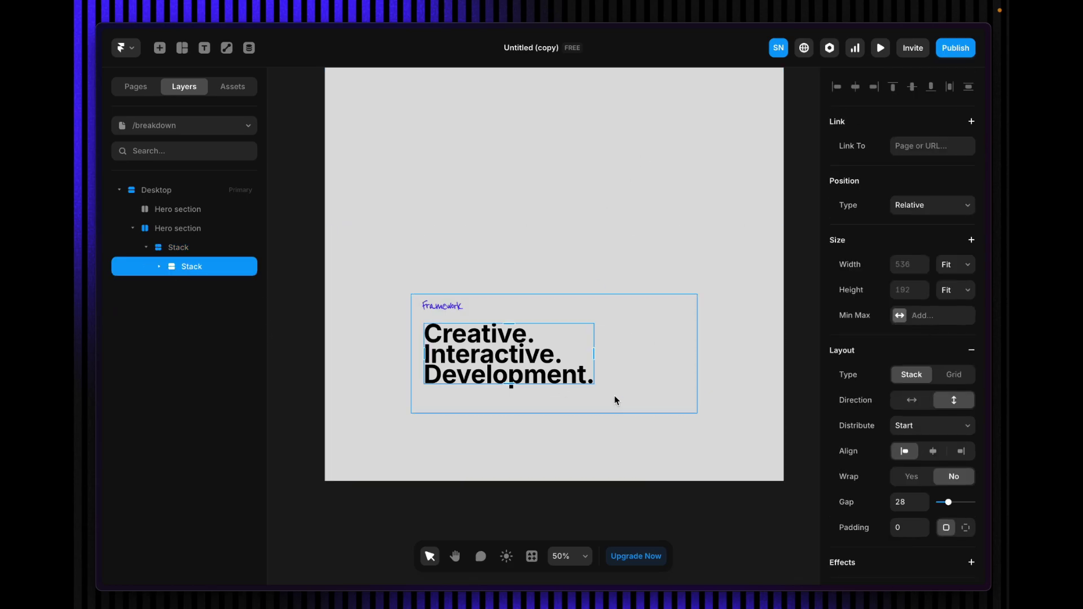
click(186, 250)
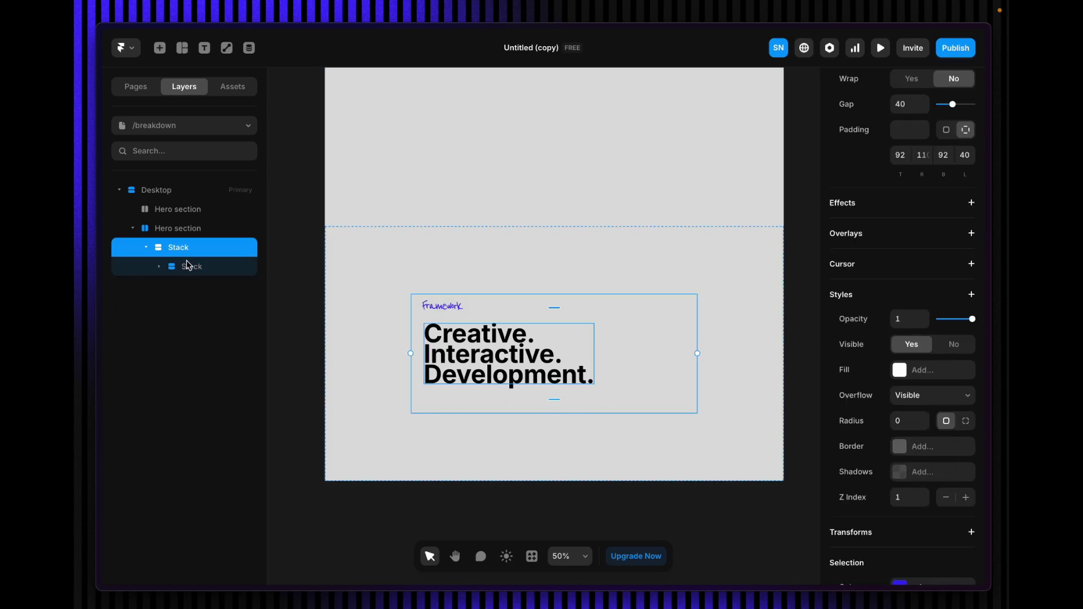
click(201, 270)
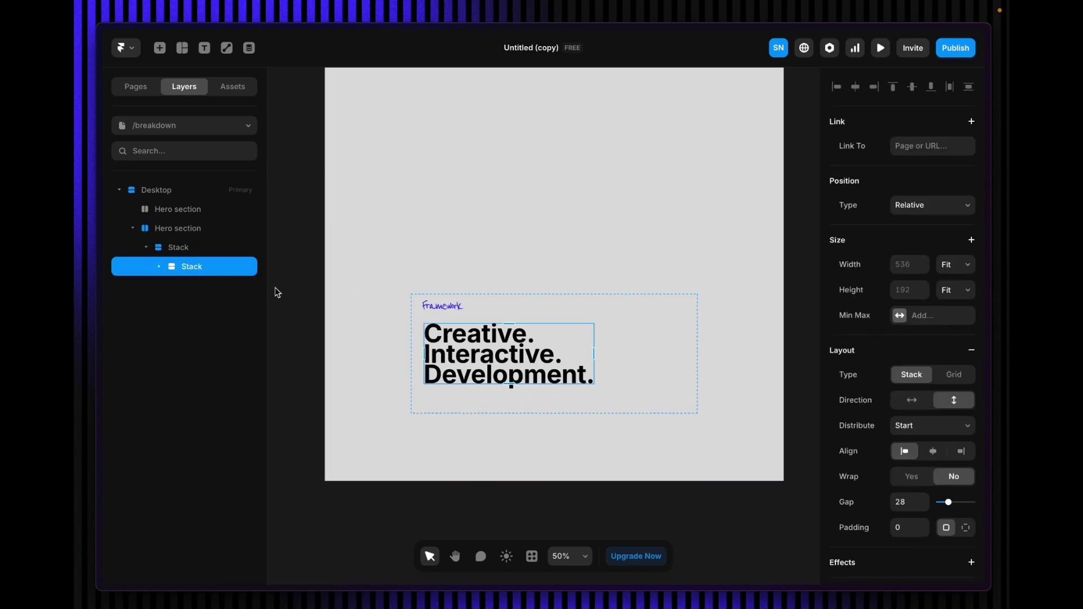
click(434, 310)
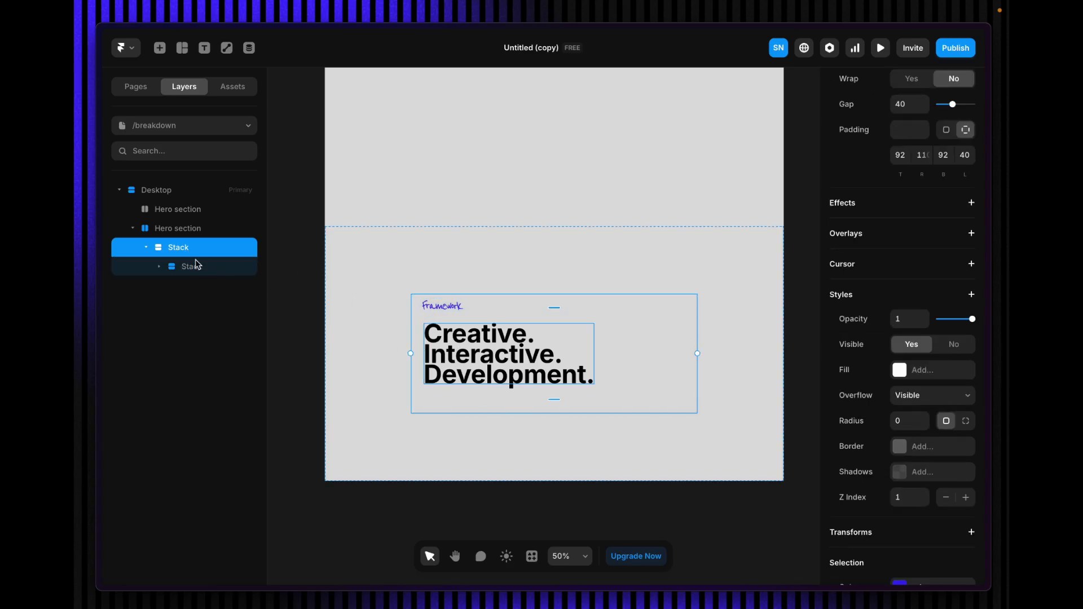
click(146, 248)
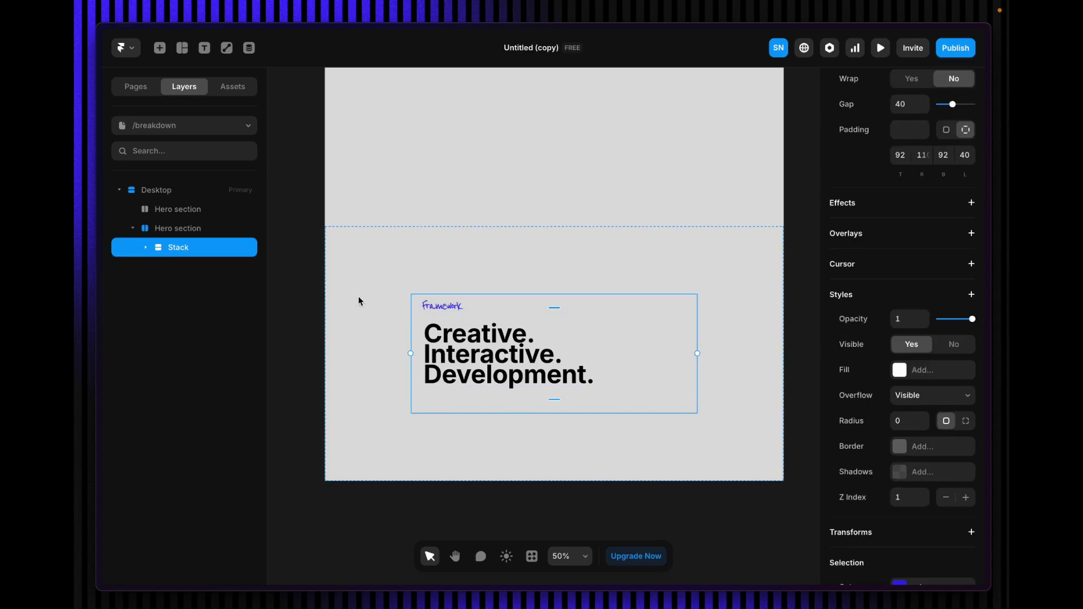
- Duplicate the heading Stack and set Hero section to vertical direction with Fit height
key(ctrl+d)
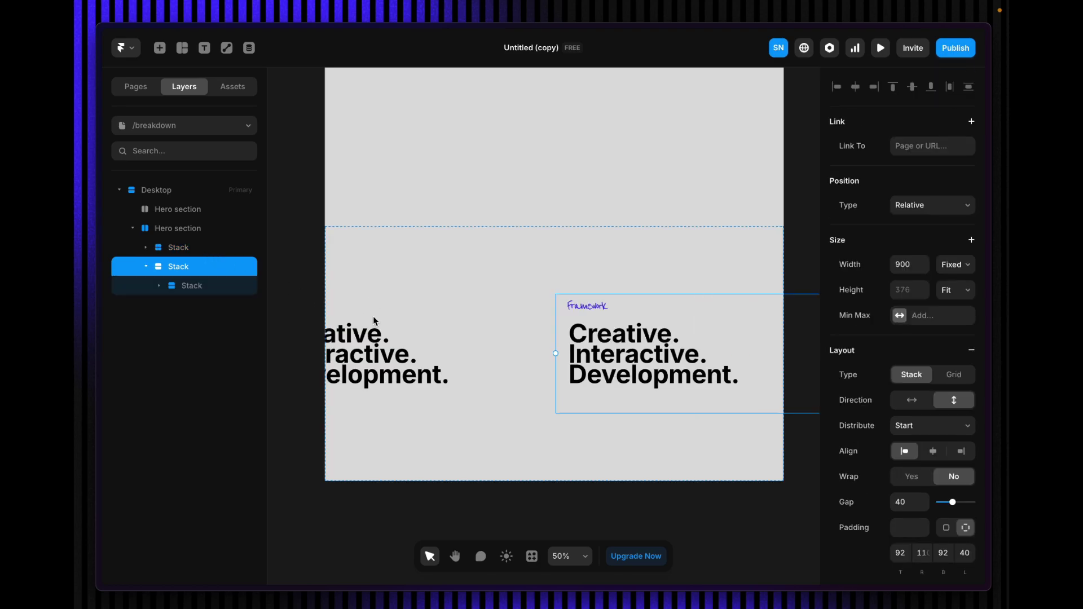
click(561, 261)
click(953, 401)
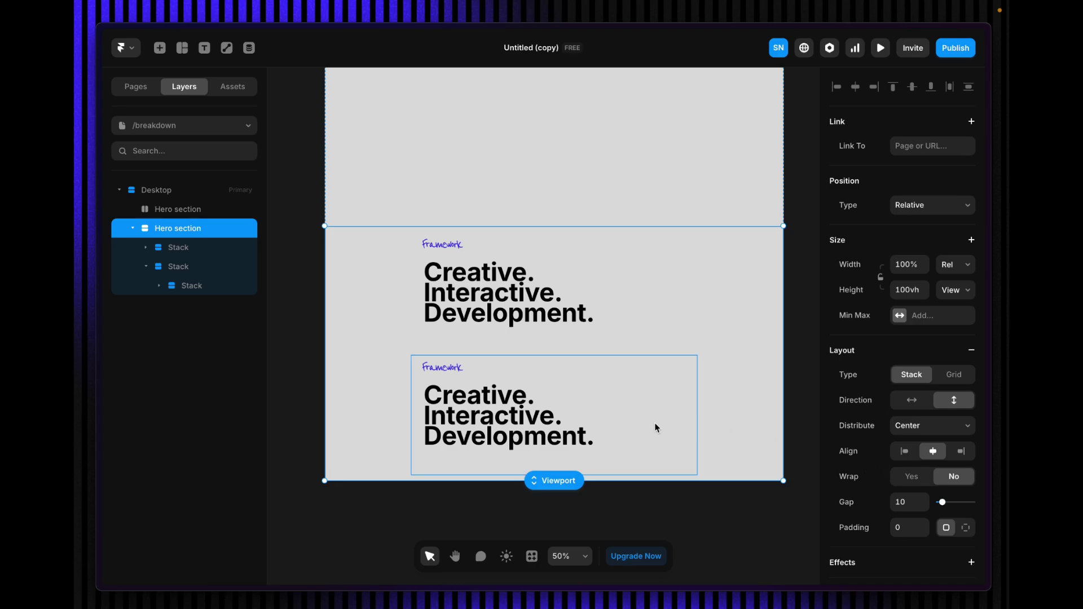
click(962, 291)
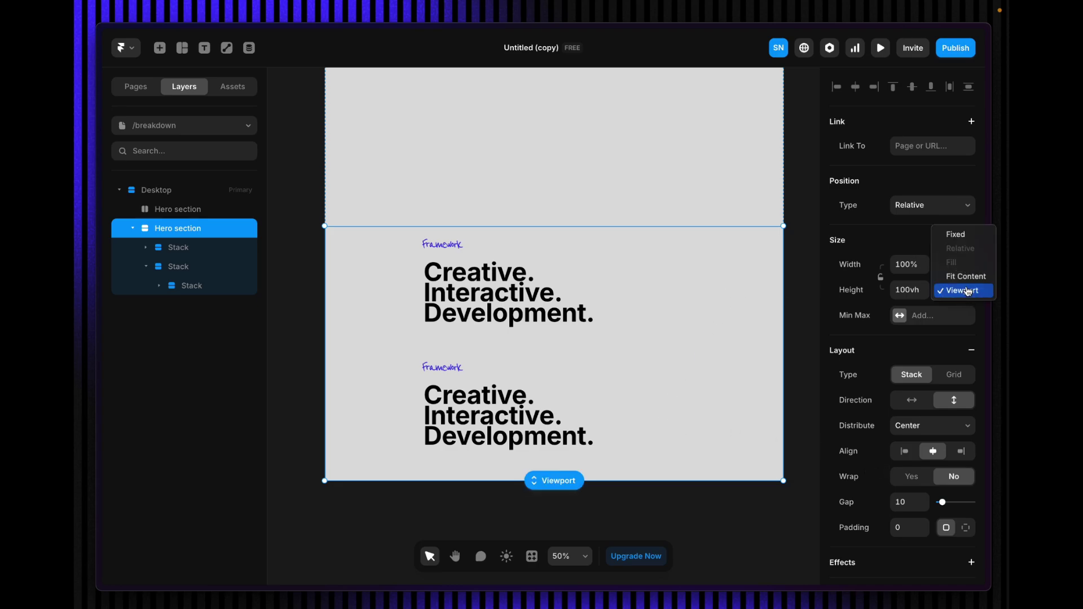
click(960, 273)
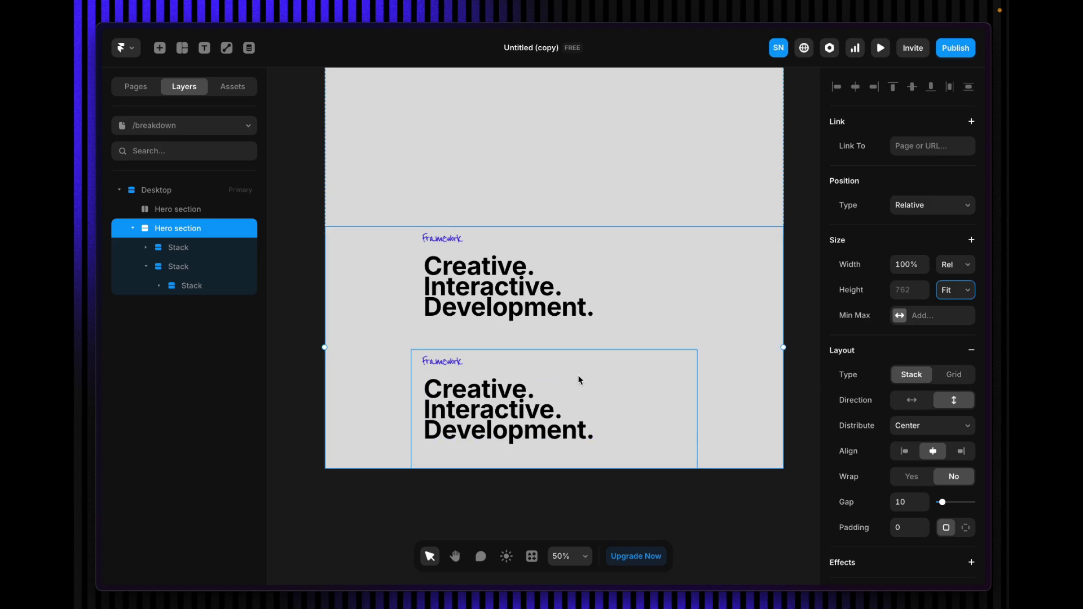
- Delete the inner heading Stack from the copy, leaving an empty Stack
click(597, 383)
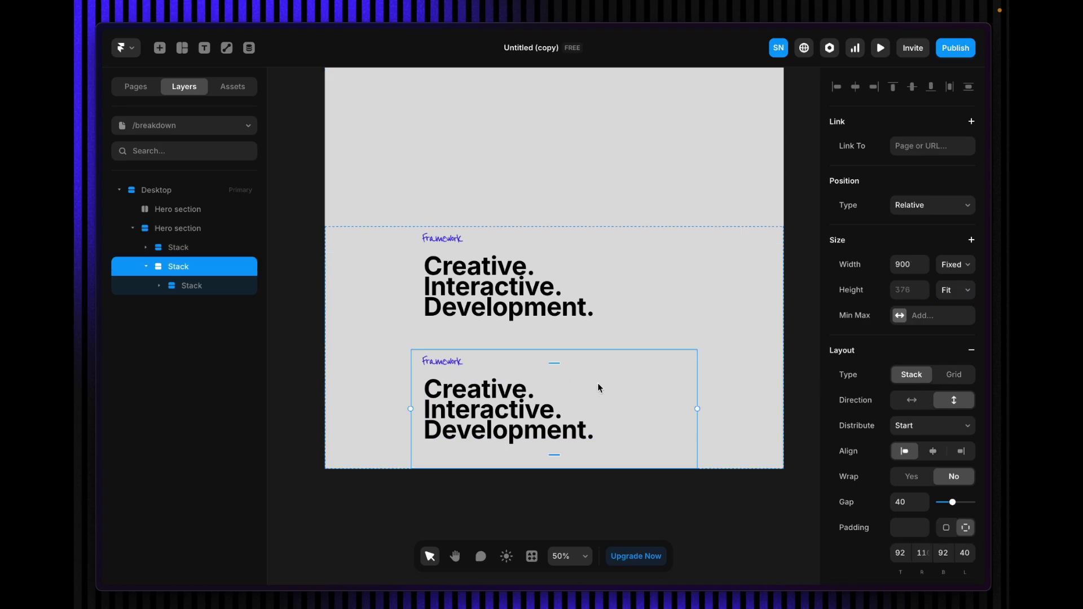
click(192, 285)
key(Delete)
click(617, 413)
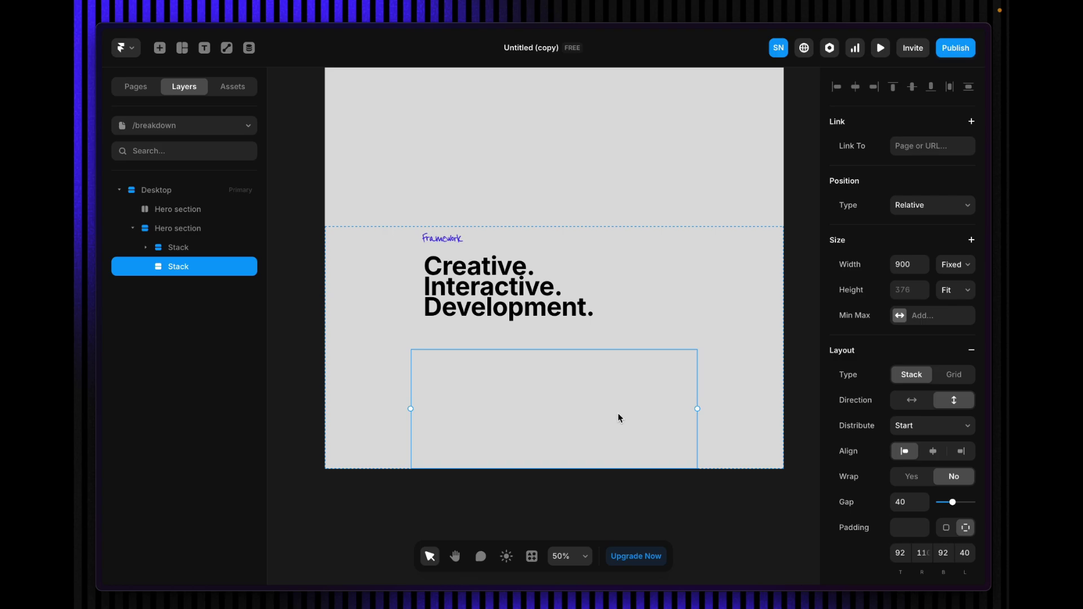
- Set Hero section's top and bottom padding to 100 each
click(732, 298)
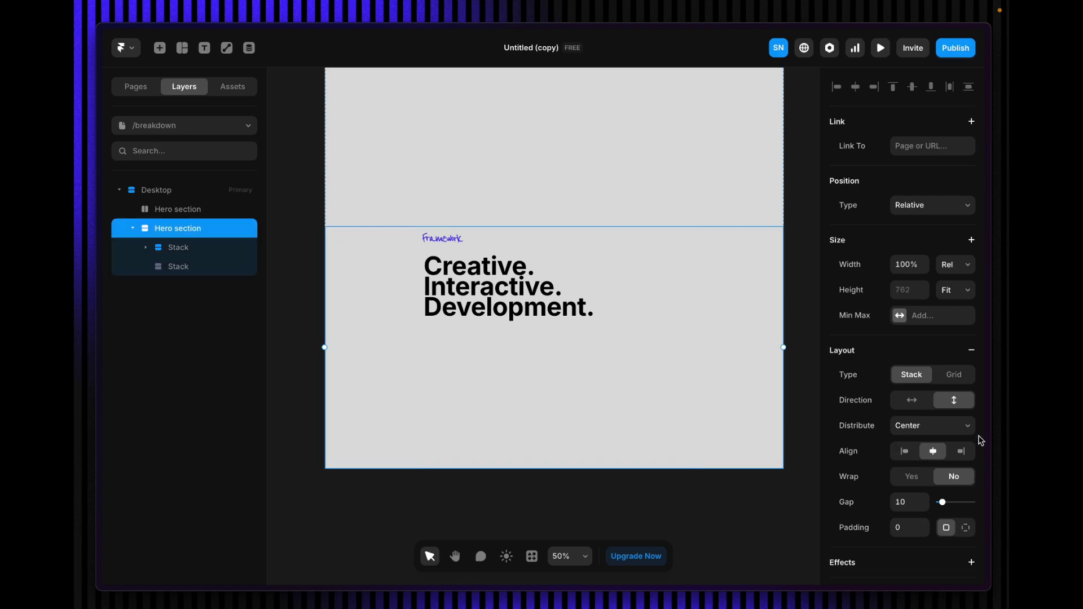
click(966, 528)
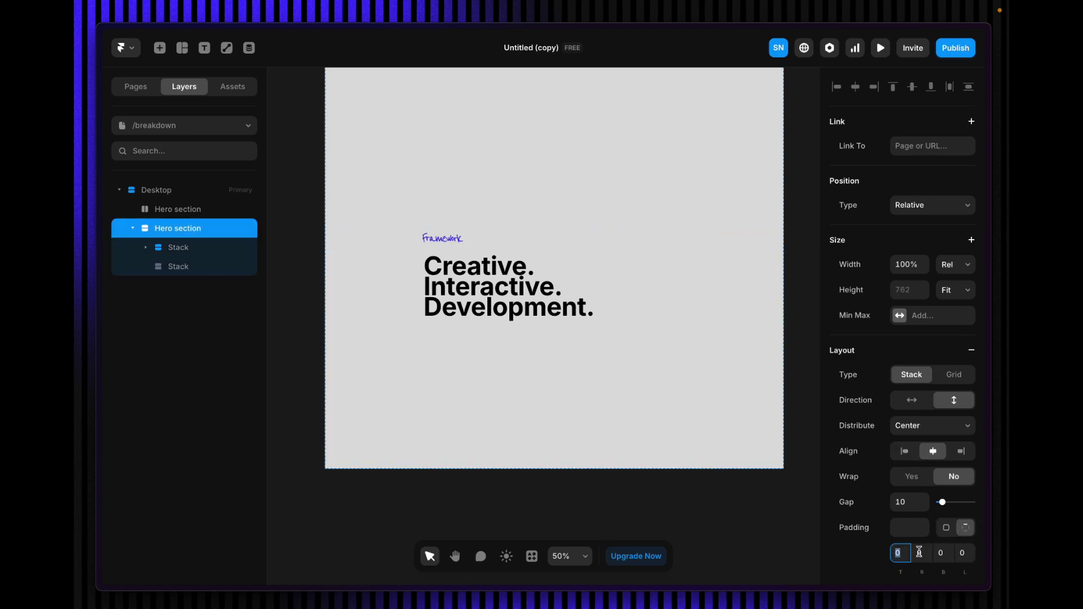
text(100)
key(Return)
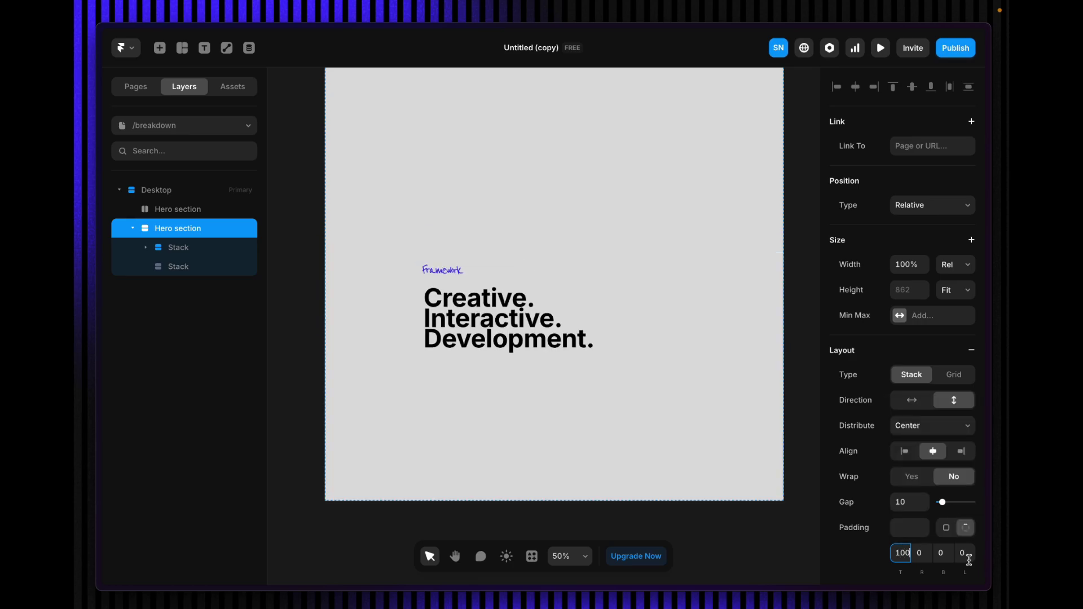
click(946, 554)
text(100)
key(Return)
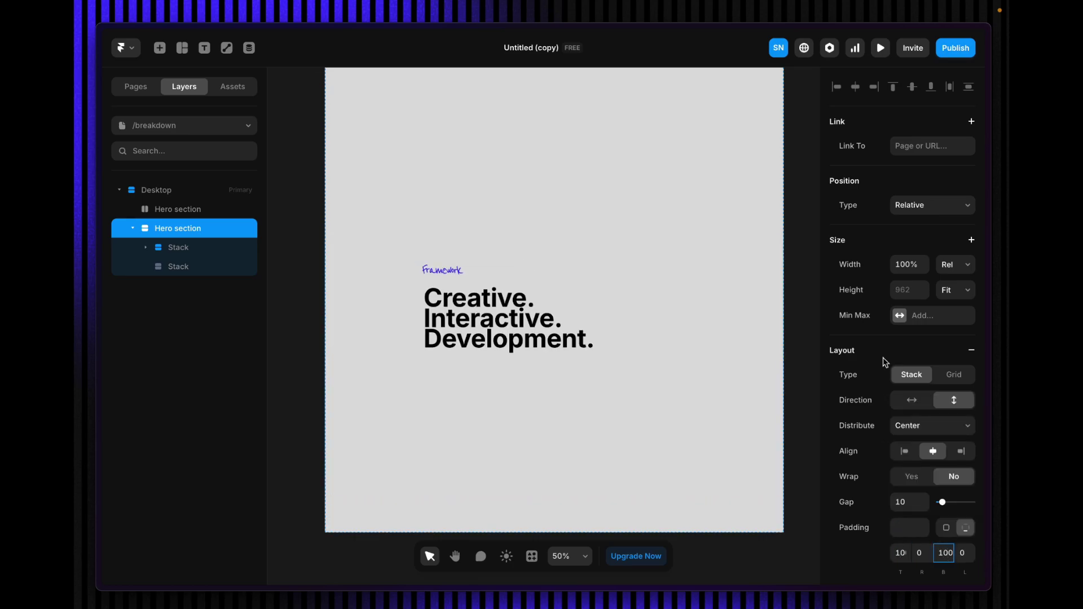
- Make the empty lower Stack 100vh tall
click(527, 427)
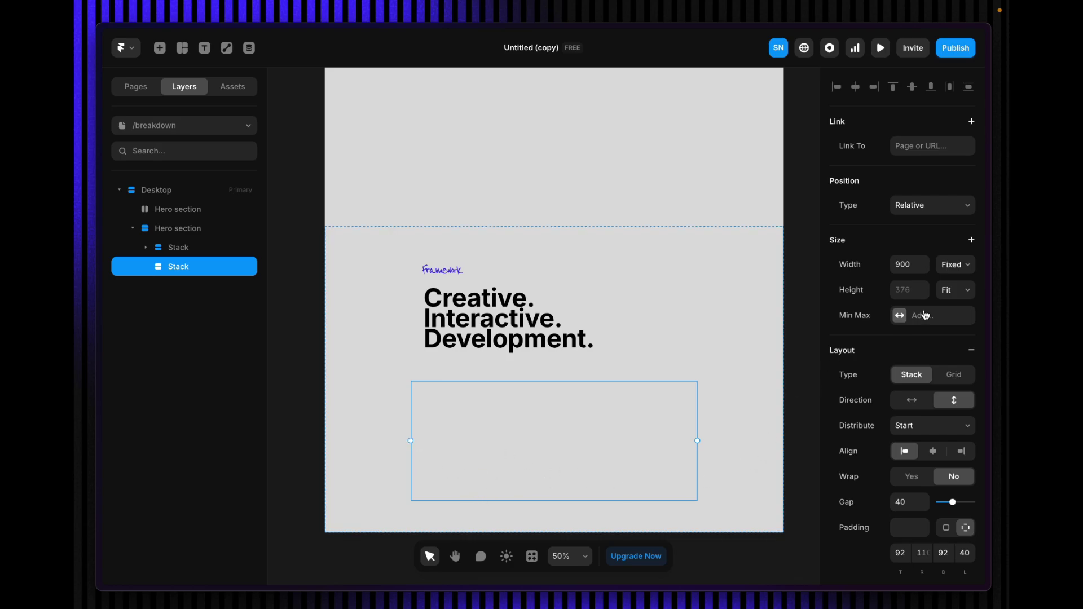
click(959, 298)
click(961, 303)
- Draw a 528×318 frame inside the Stack and remove its 2266FF fill
scroll(632, 425, down, 3)
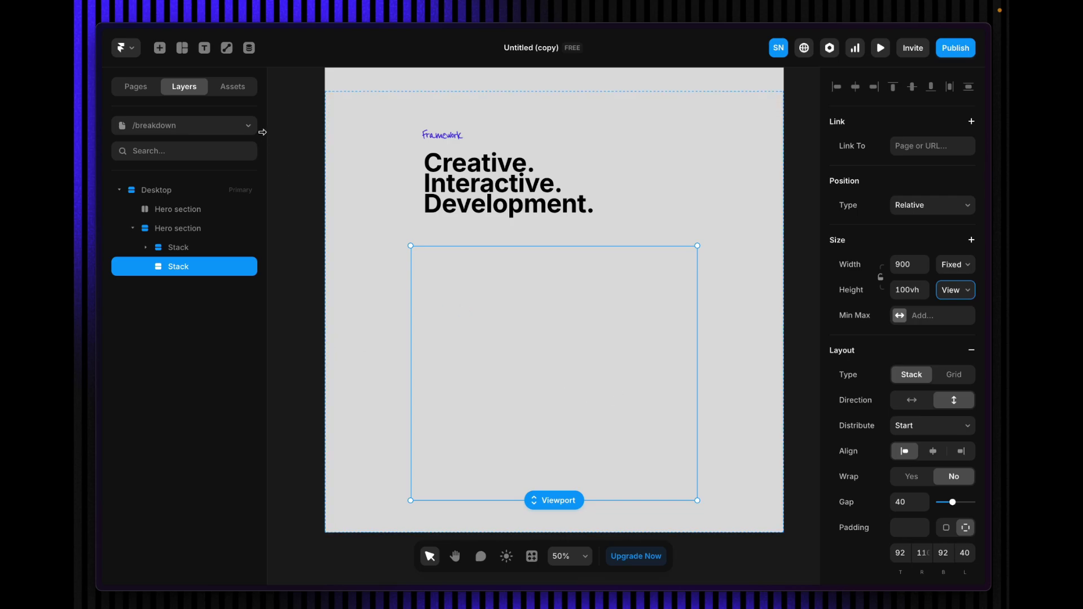
mouse_move(184, 49)
click(226, 80)
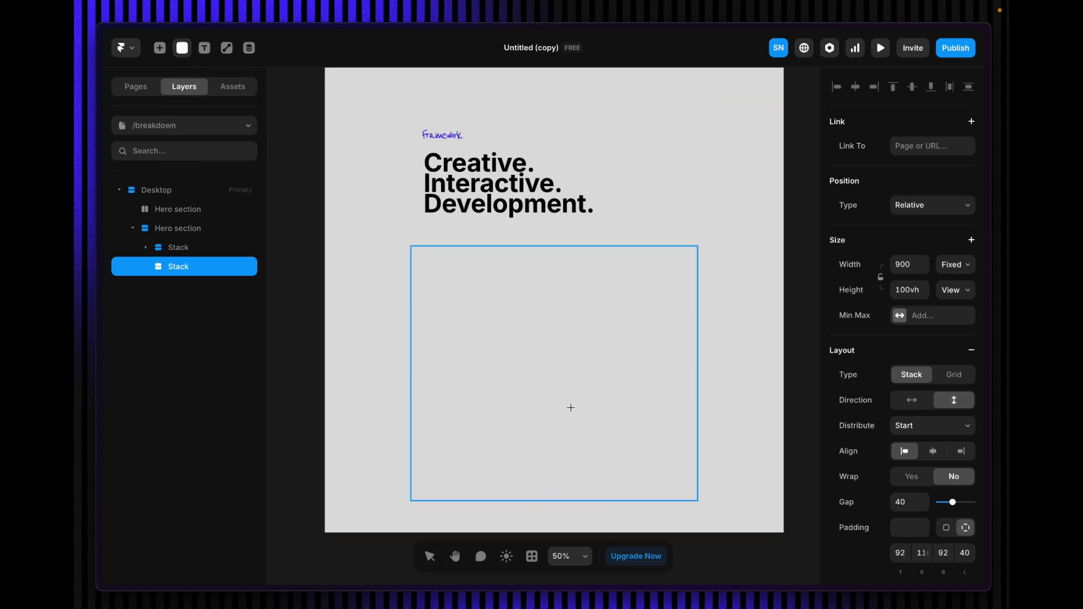
drag(494, 373, 664, 476)
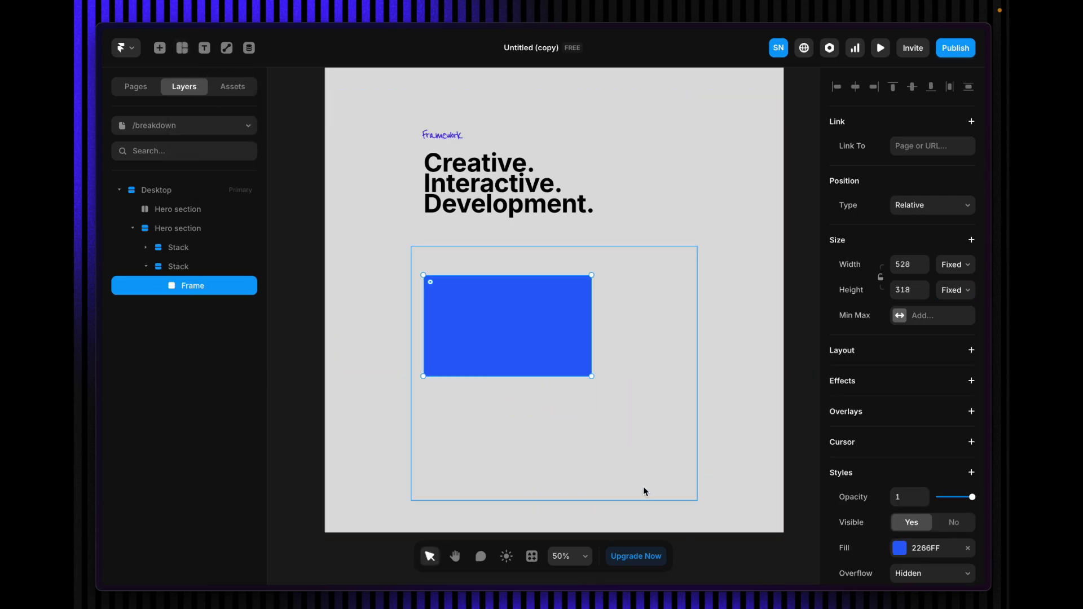
click(631, 439)
click(544, 321)
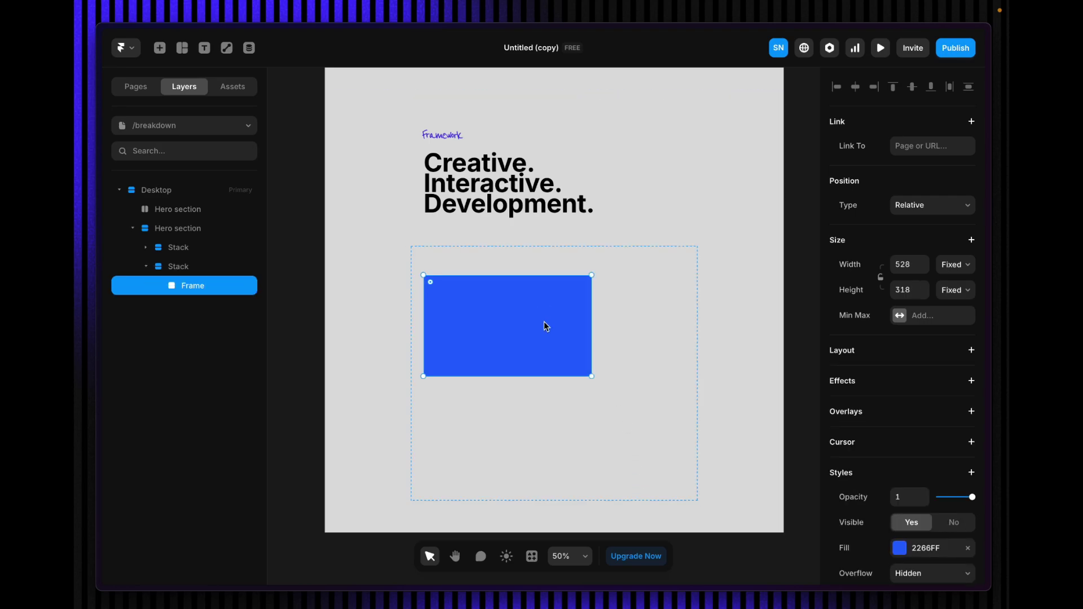
click(967, 549)
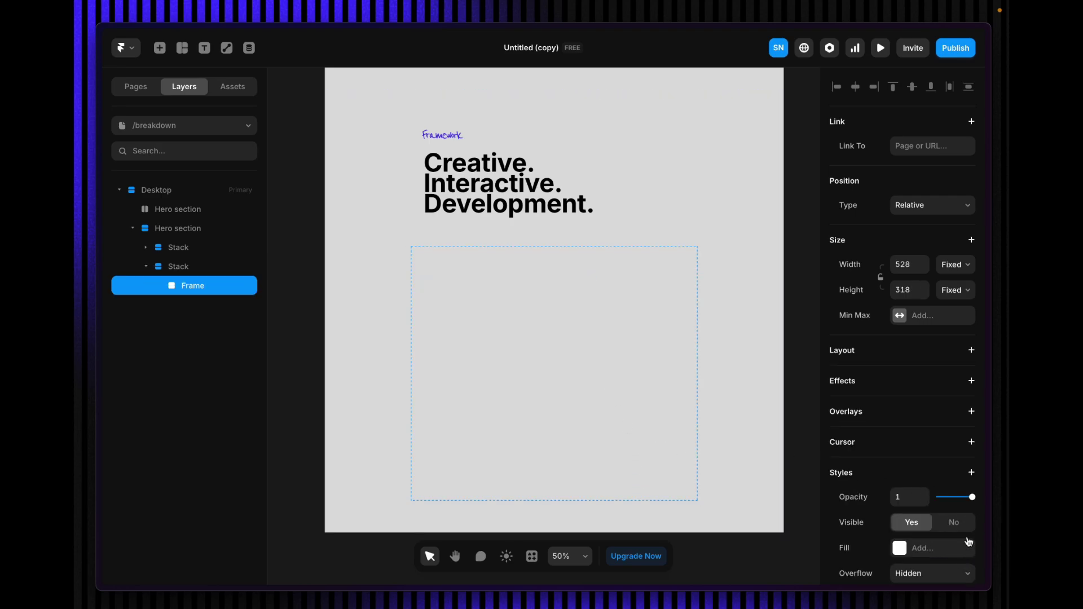
- Make the frame absolutely positioned with a solid 000000 border at 15% opacity
click(935, 214)
click(931, 190)
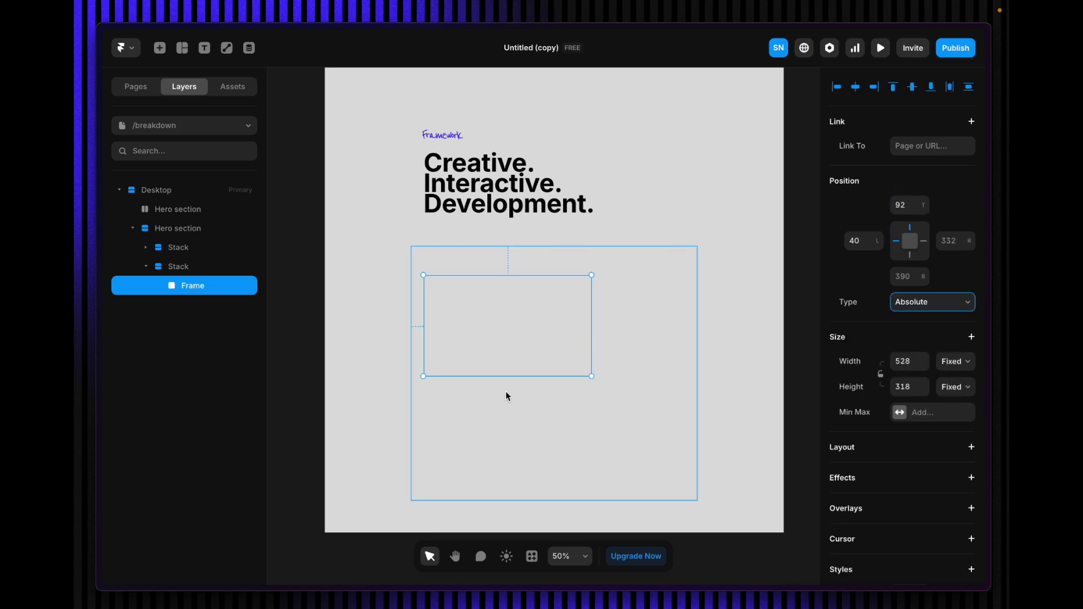
scroll(903, 339, down, 5)
click(902, 416)
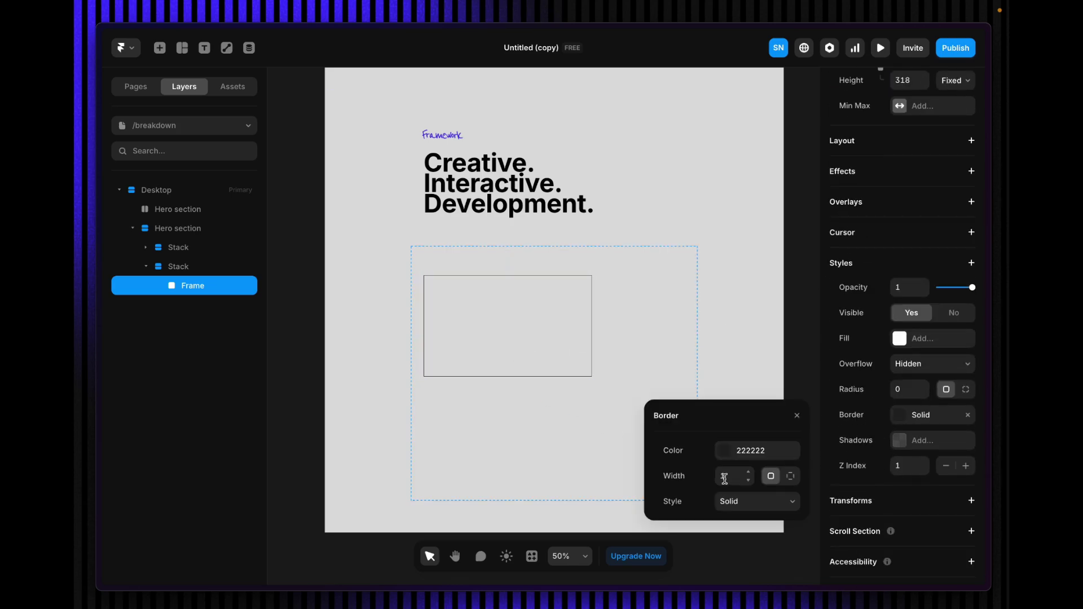
click(726, 454)
click(696, 413)
text(000000)
click(764, 413)
text(15)
key(Return)
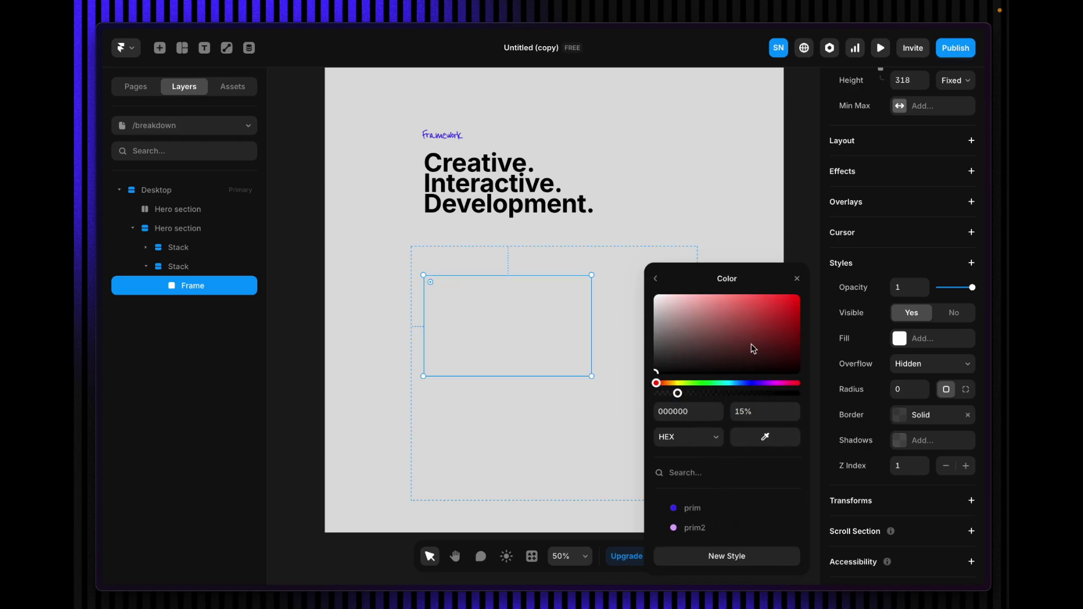
- Give the frame a 15 corner radius and align it to the stack's bottom centre
click(909, 389)
text(15)
click(574, 310)
scroll(936, 146, up, 3)
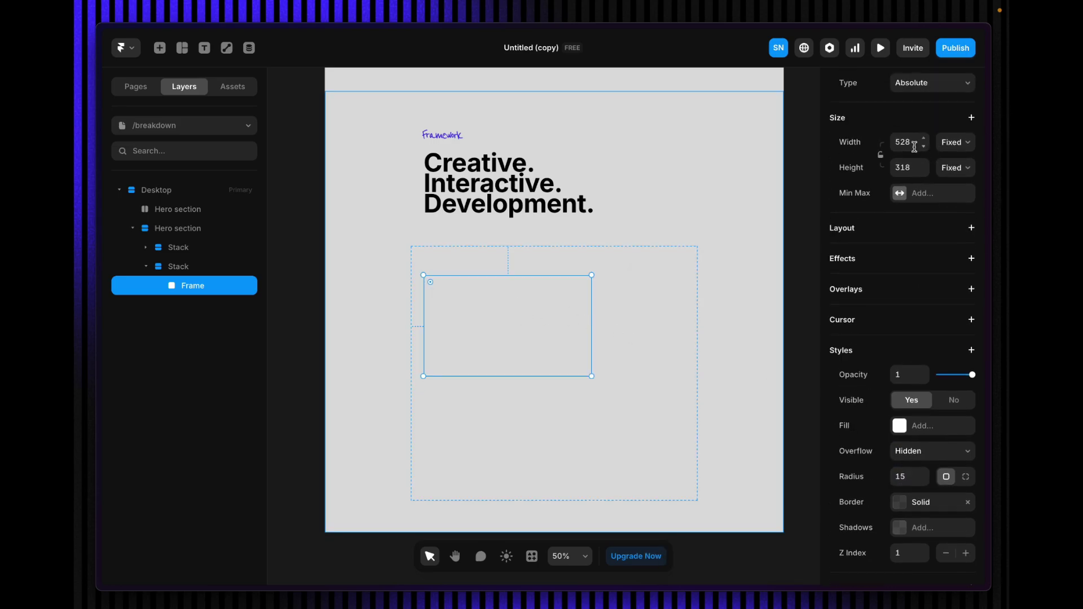
click(931, 94)
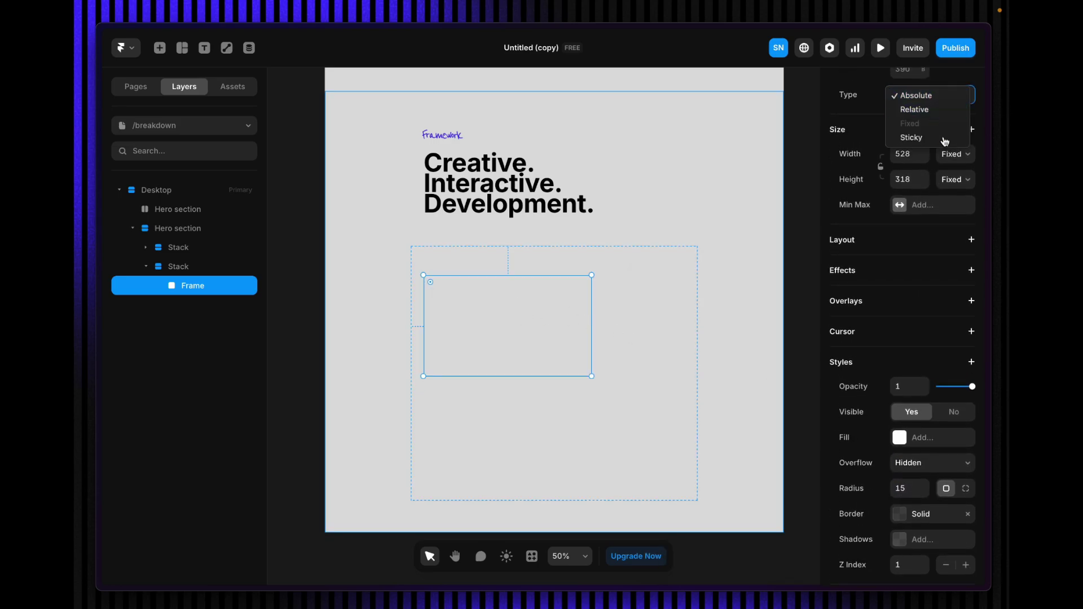
scroll(860, 107, up, 6)
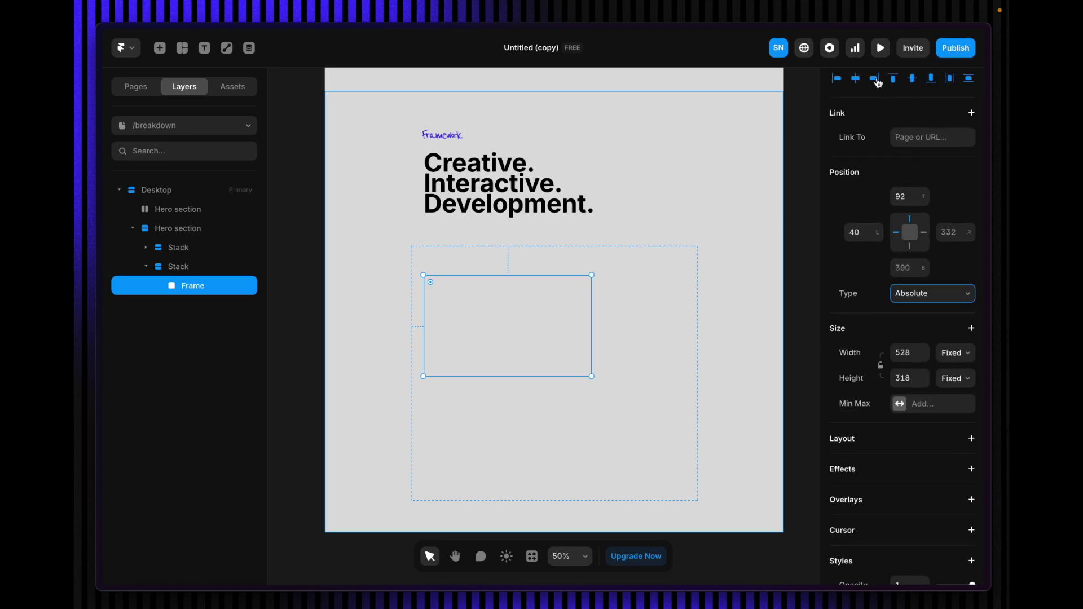
click(931, 79)
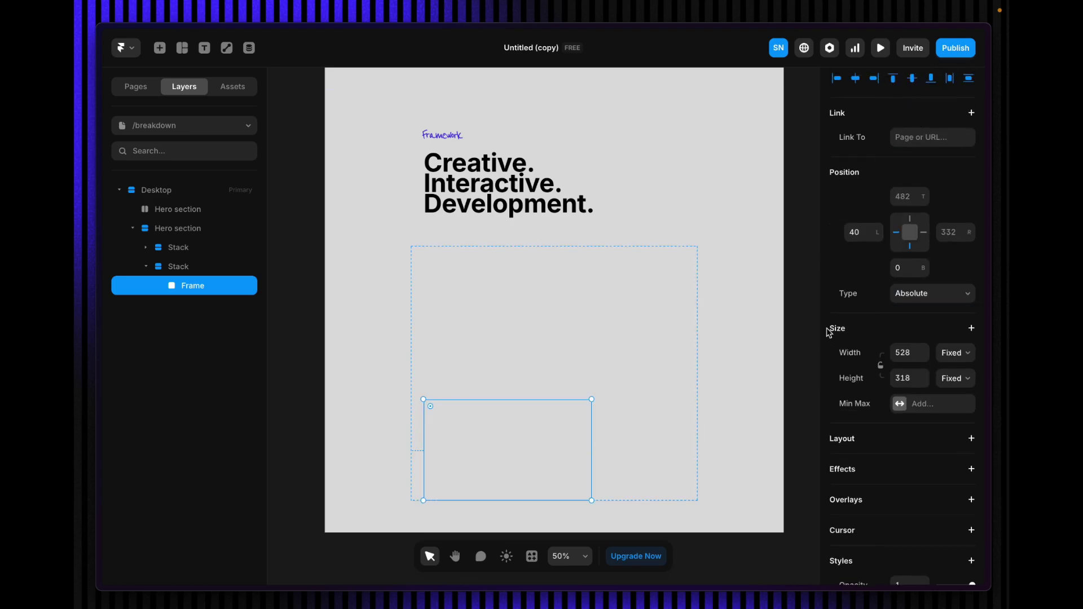
click(855, 82)
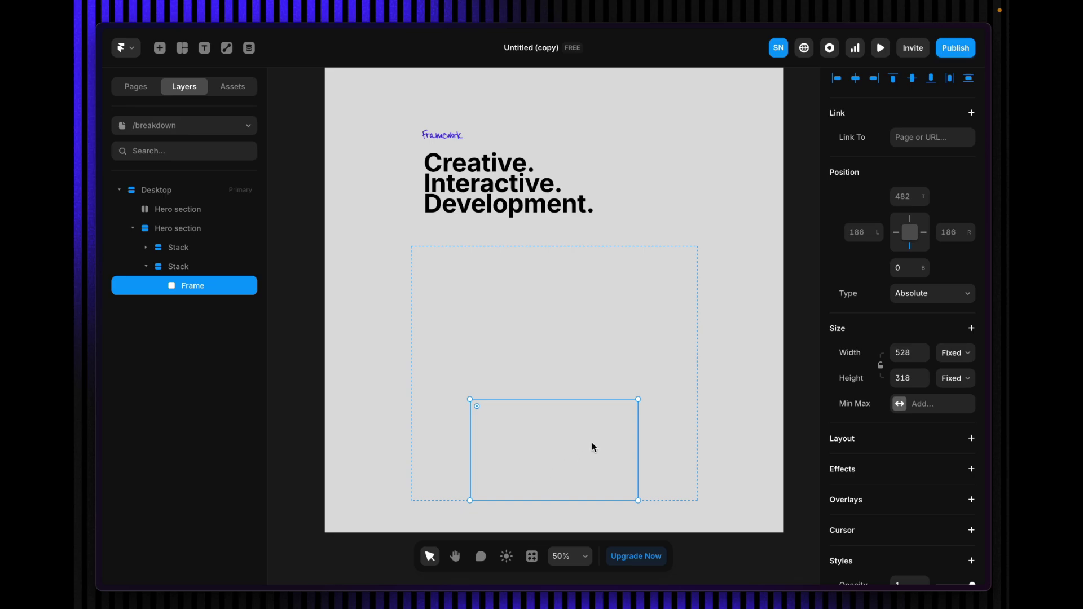
scroll(593, 445, up, 3)
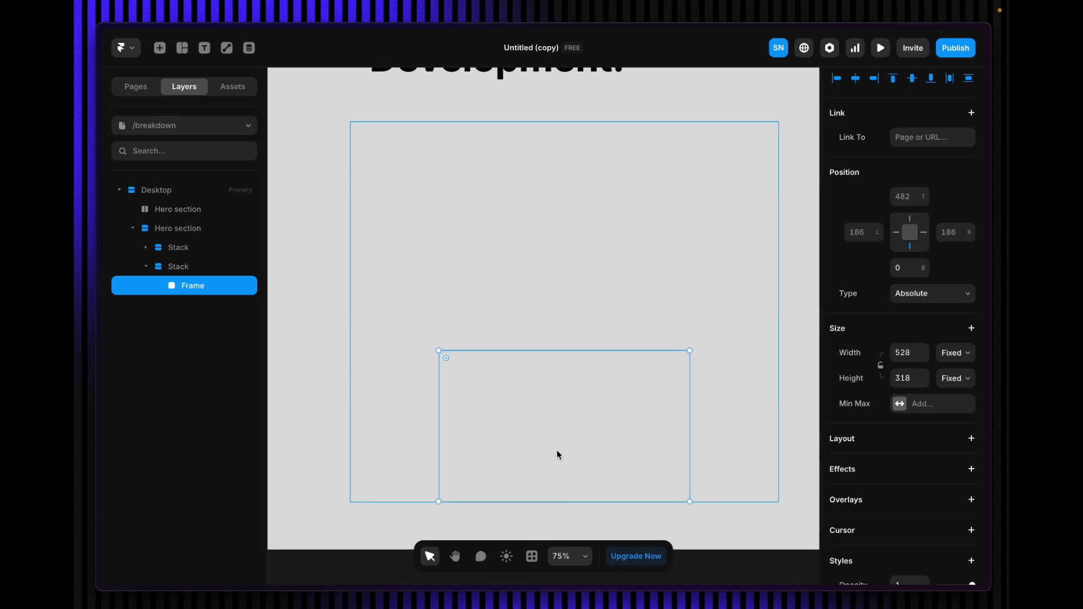
- Duplicate the card frame twice so the stack holds three identical cards
key(ctrl+d)
key(ctrl+d)
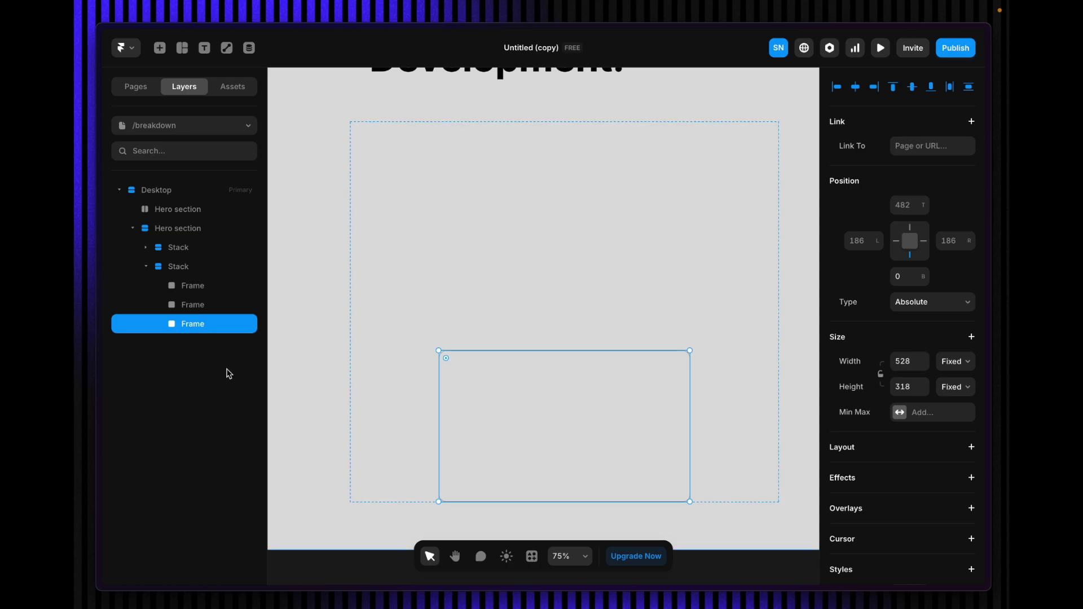
click(191, 289)
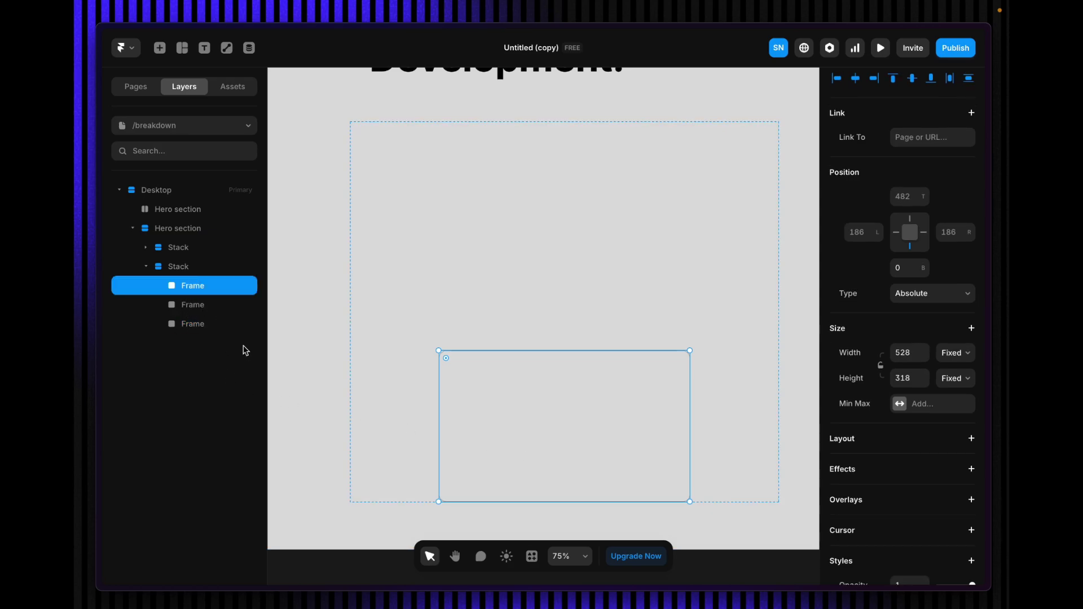
click(219, 311)
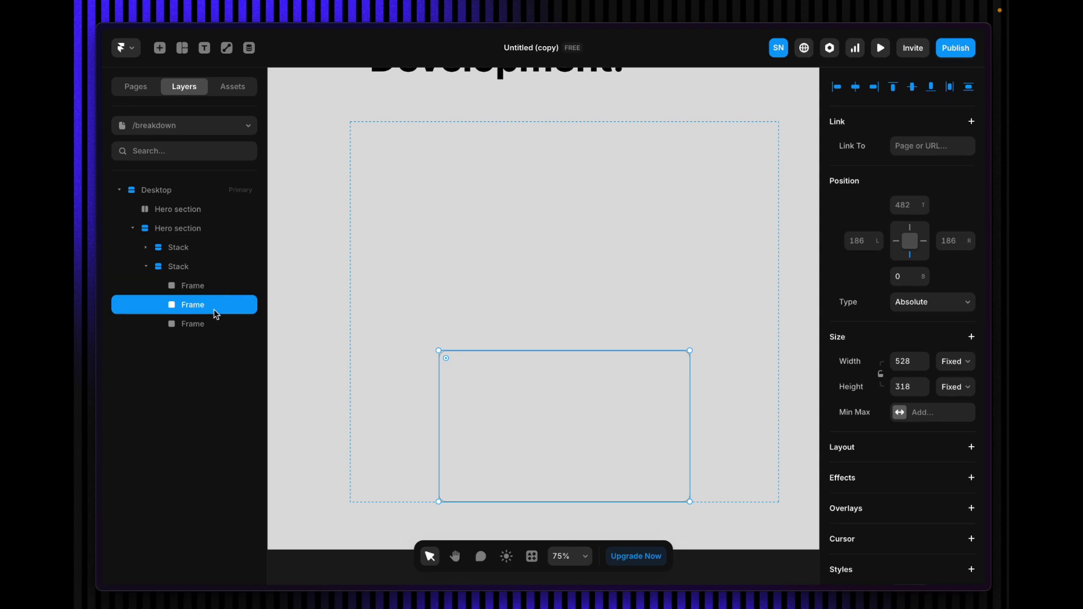
click(209, 328)
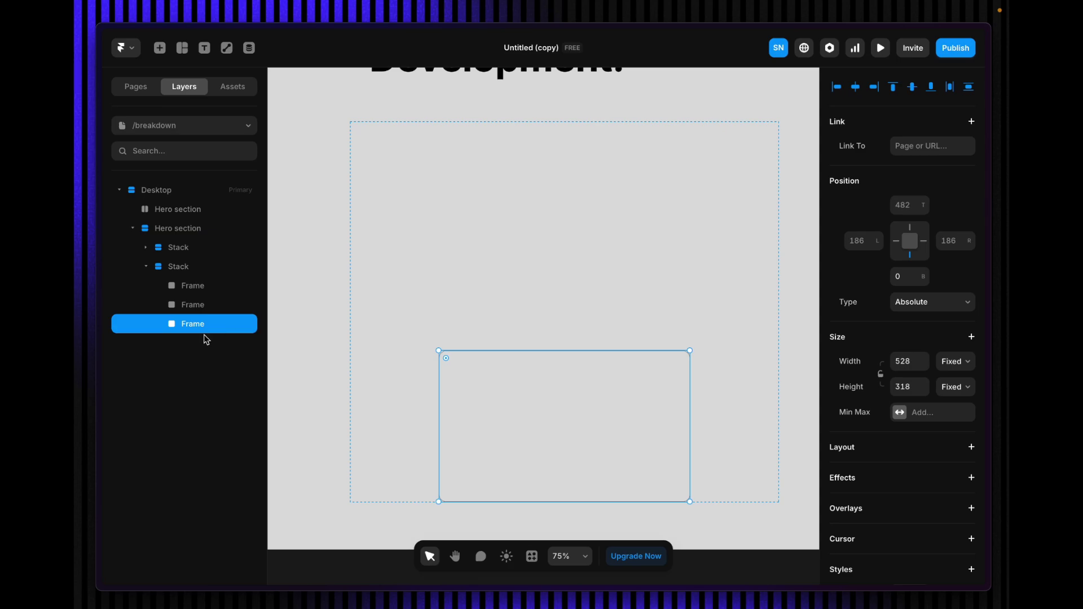
- Rename the three card frame layers 1, 2 and 3
double_click(195, 286)
text(1)
double_click(202, 305)
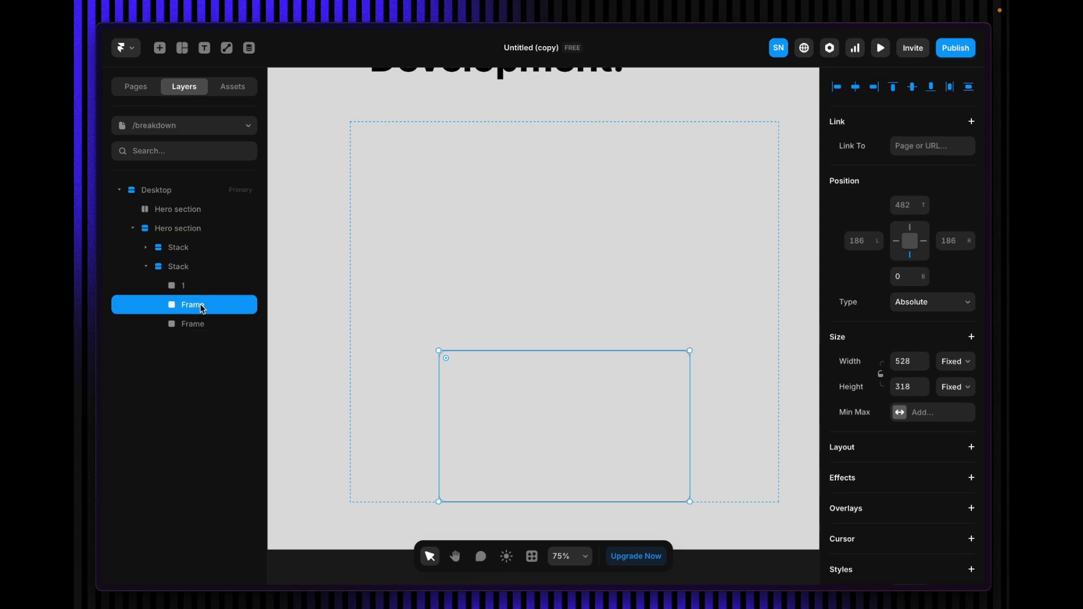
text(2)
double_click(198, 324)
text(3)
click(216, 289)
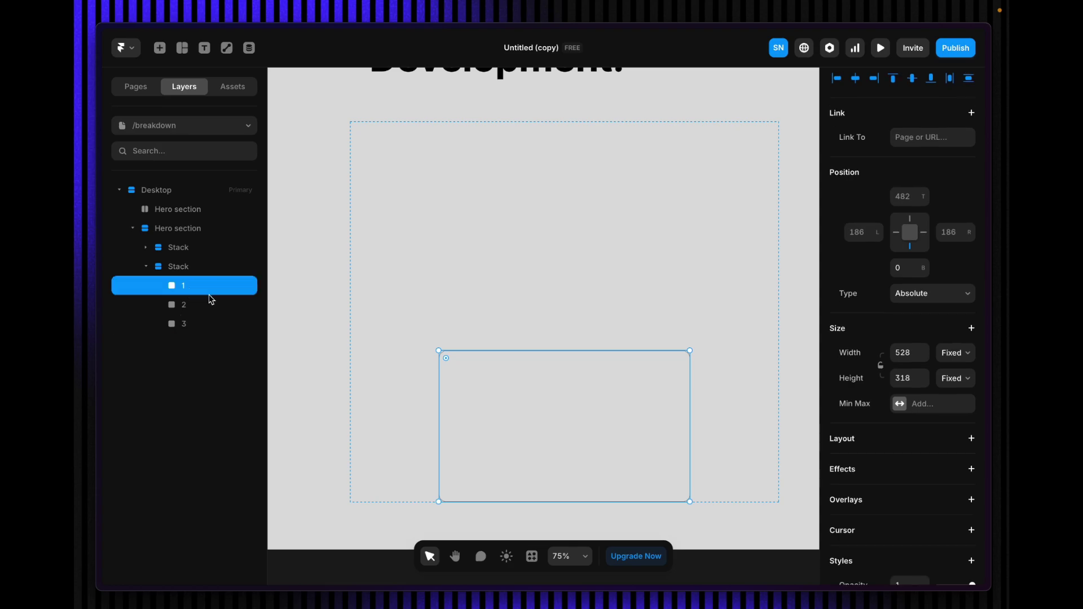
- Nudge cards 2 and 3 down-right and set z-index 1, 2, 3 on the cards
scroll(903, 432, down, 5)
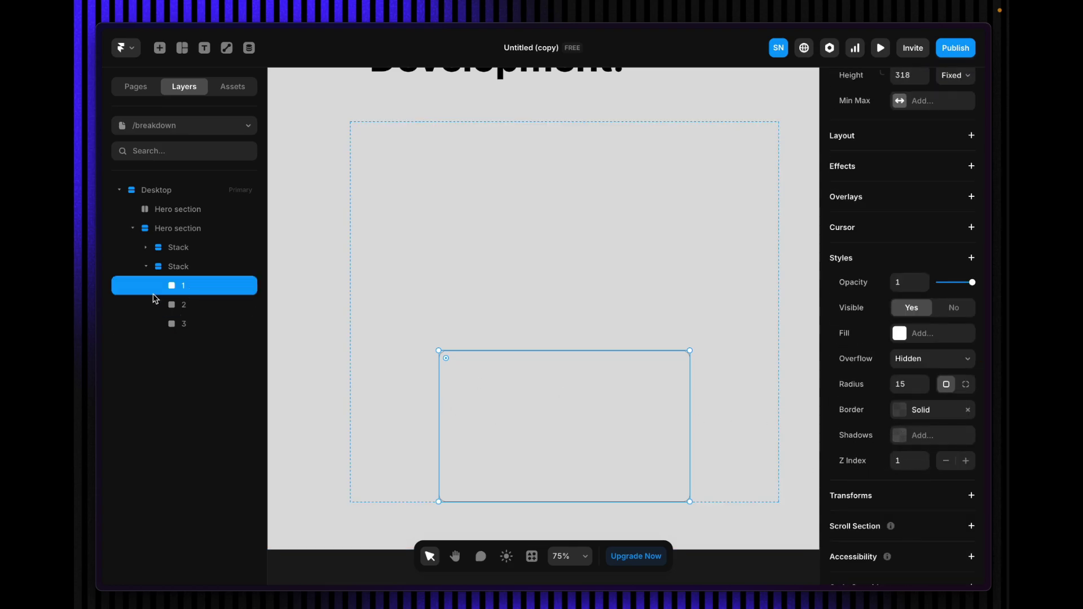
click(209, 305)
scroll(934, 469, down, 5)
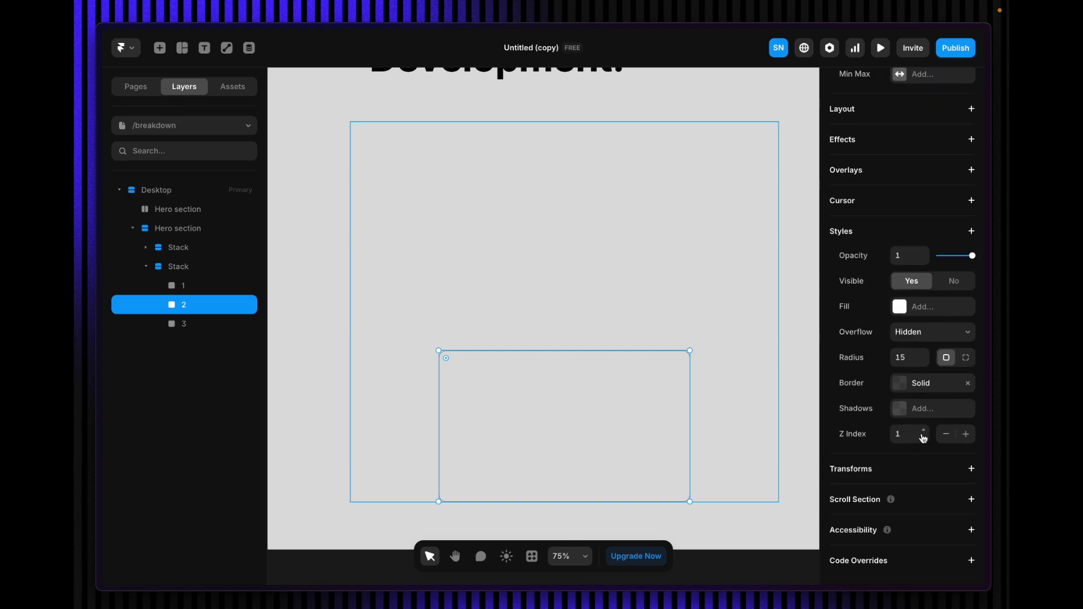
click(169, 328)
scroll(906, 417, down, 1)
scroll(907, 417, down, 5)
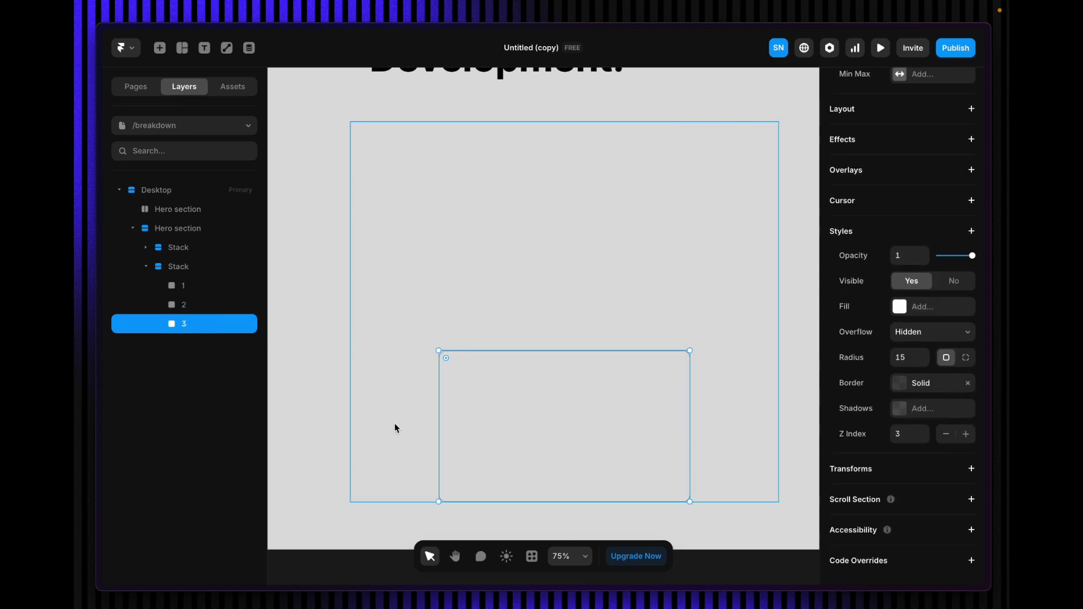
scroll(397, 423, down, 2)
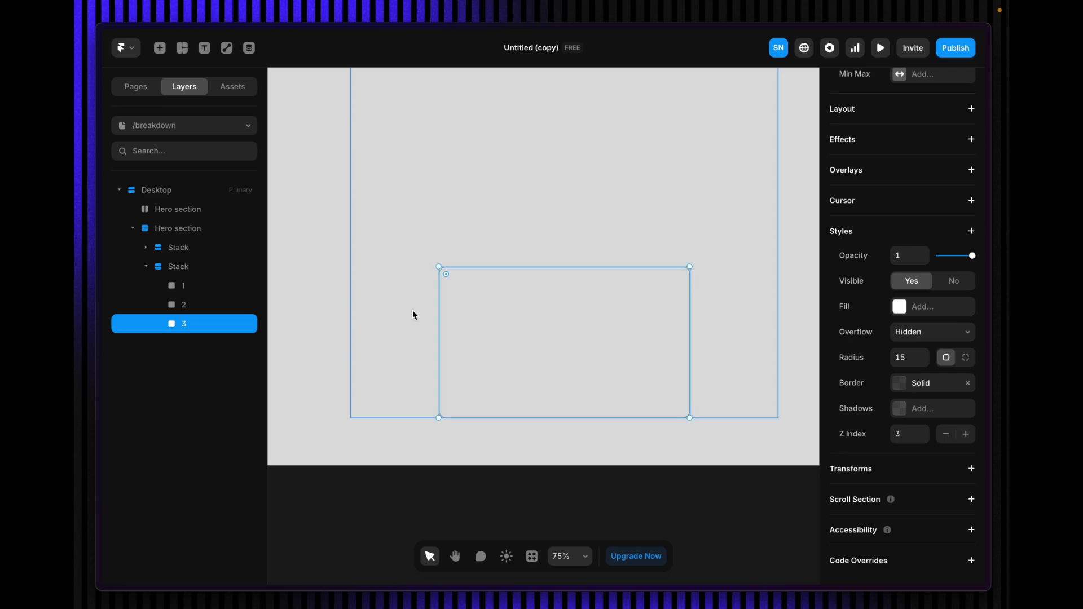
click(193, 305)
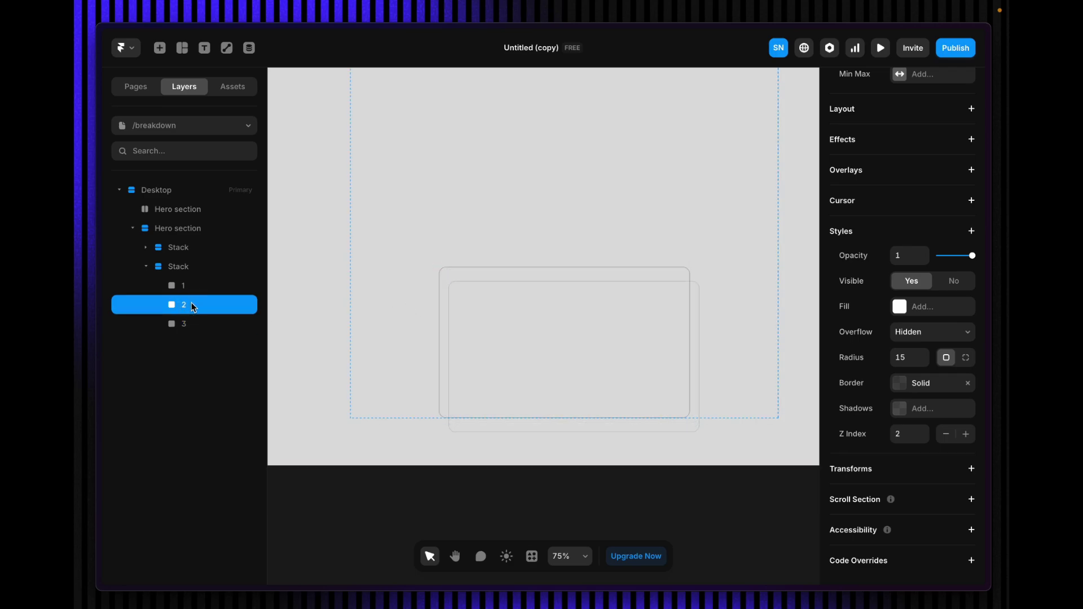
click(196, 287)
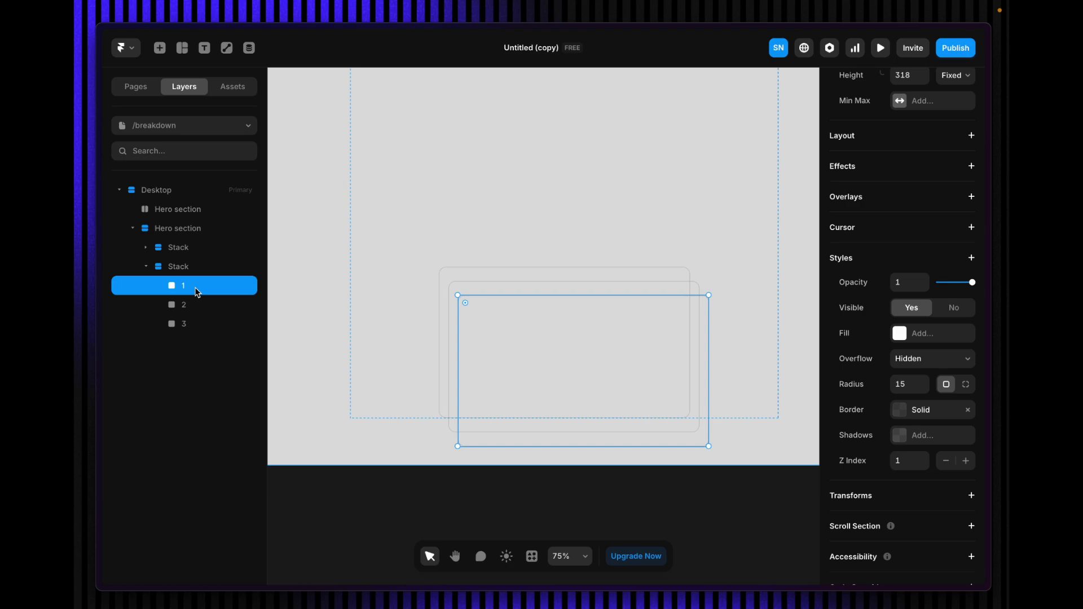
- Fill all three cards with the grey page colour DEDEDE sampled from the canvas
shift+click(194, 326)
scroll(936, 480, down, 2)
scroll(933, 478, down, 4)
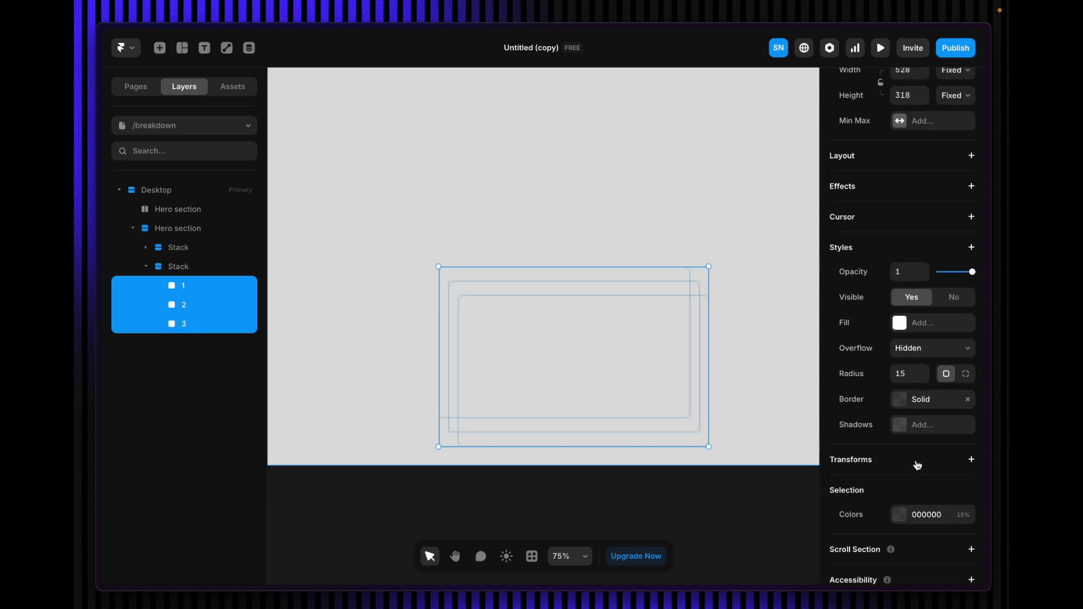
click(903, 323)
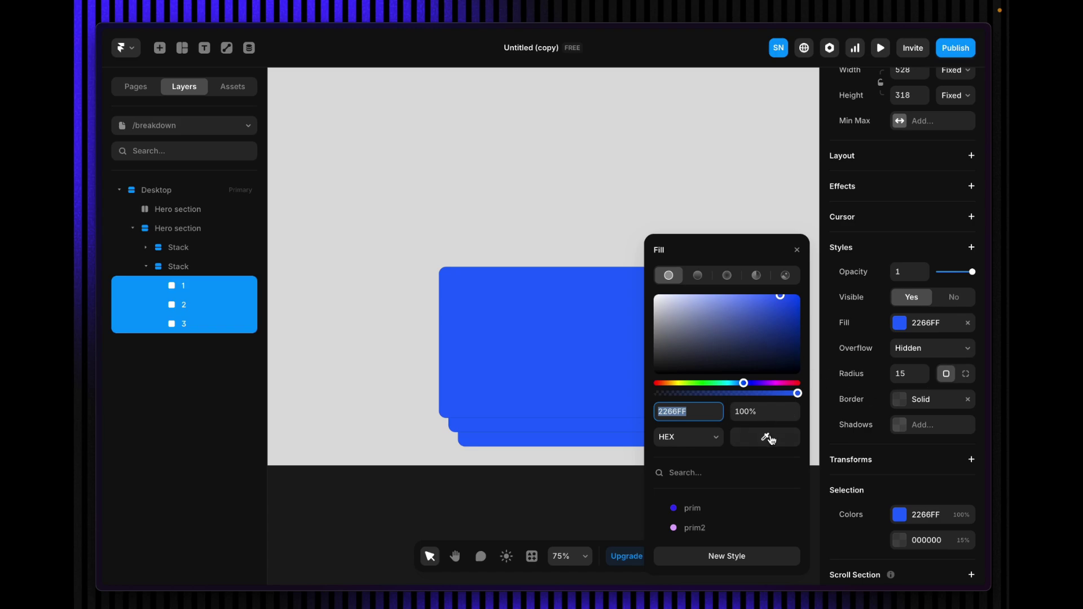
click(765, 438)
click(398, 297)
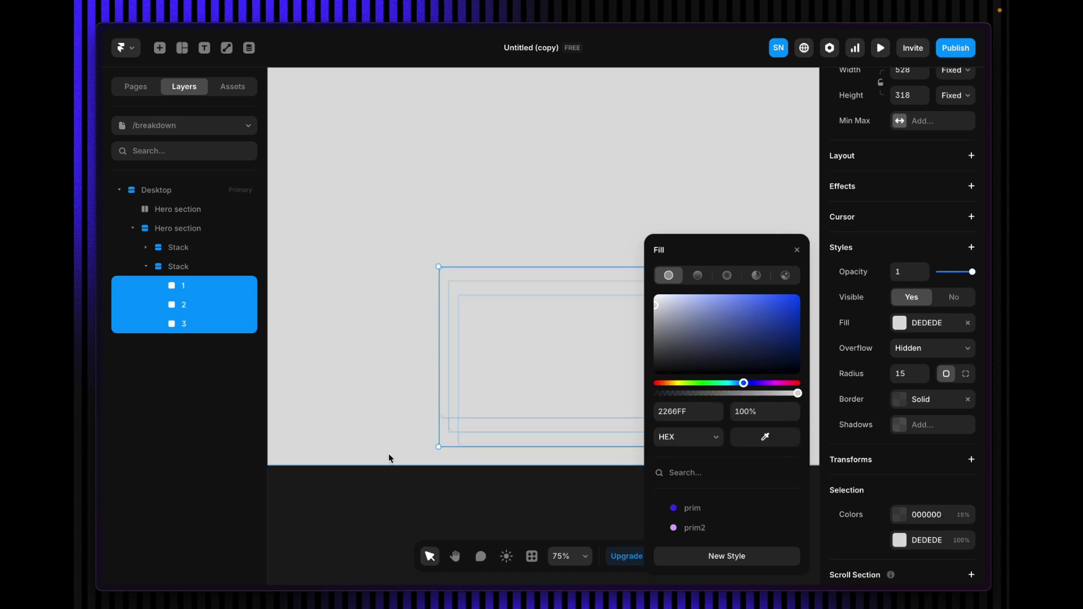
click(393, 486)
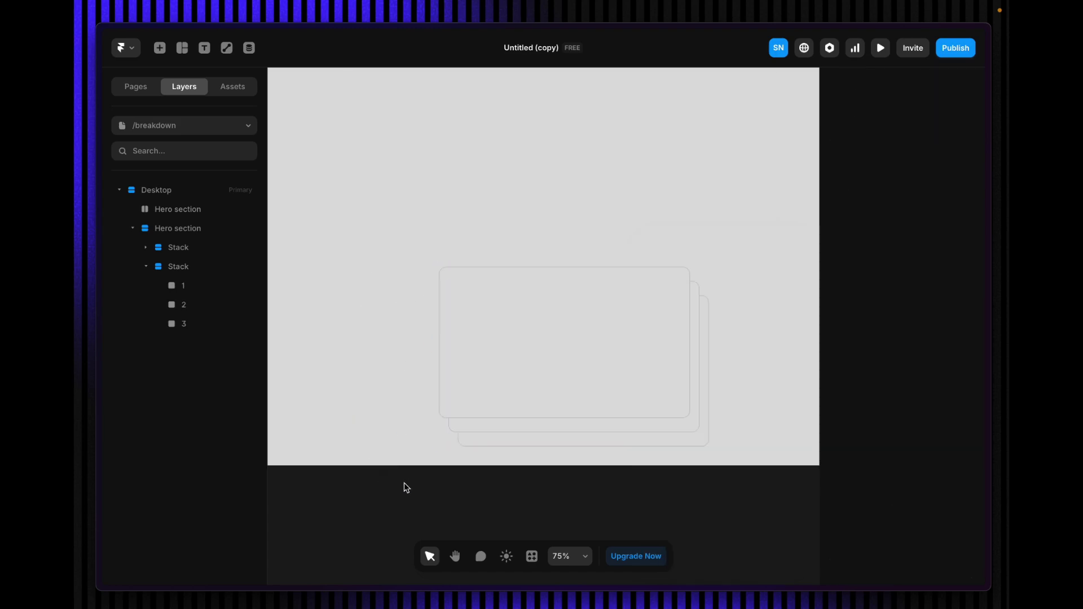
- Select the Hero section stack holding cards 1–3 and collapse it in Layers
click(525, 374)
click(171, 266)
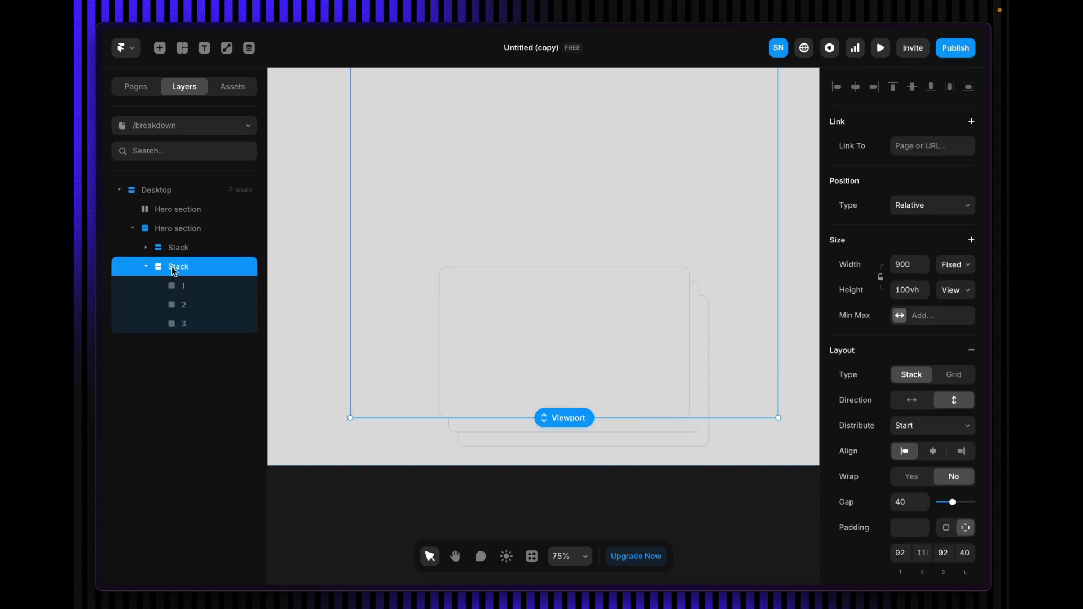
click(144, 266)
- Duplicate the card stack and delete cards 1, 2 and 3 from the copy
scroll(651, 366, down, 4)
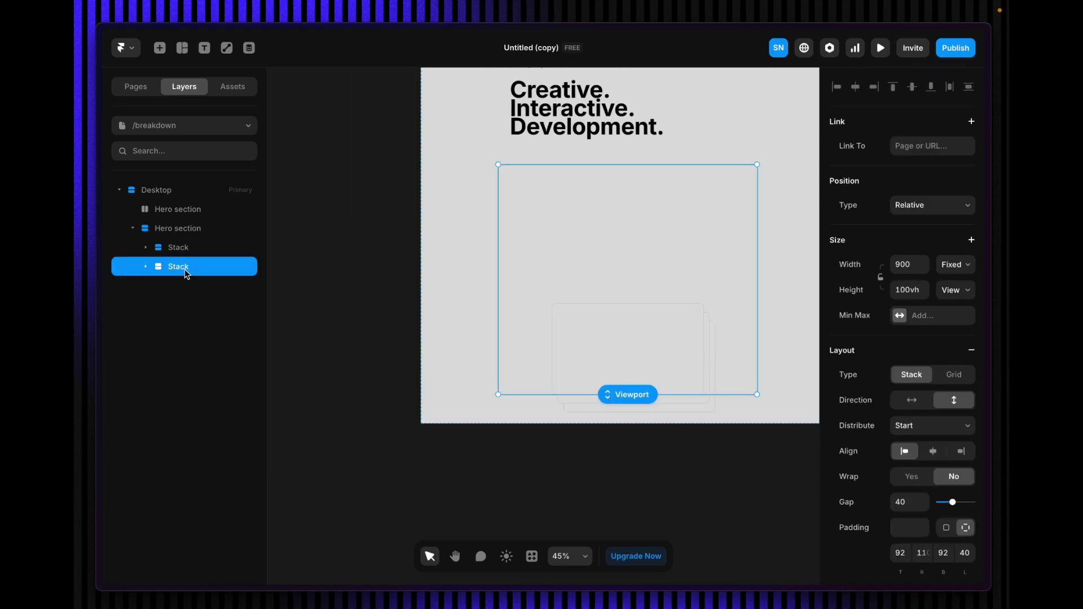
key(ctrl+d)
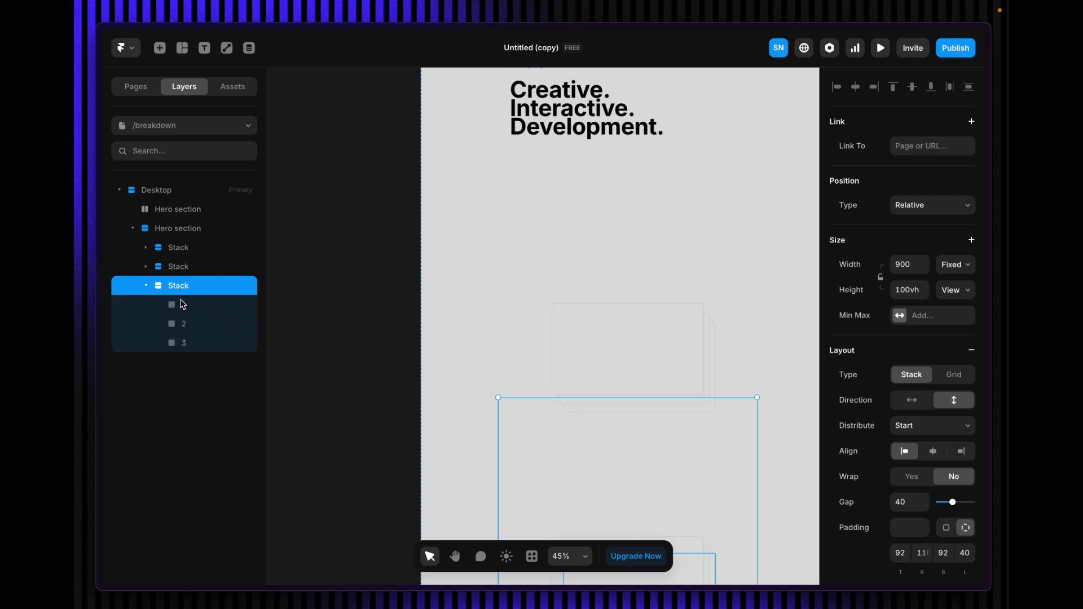
click(187, 304)
shift+click(198, 342)
key(Delete)
click(186, 291)
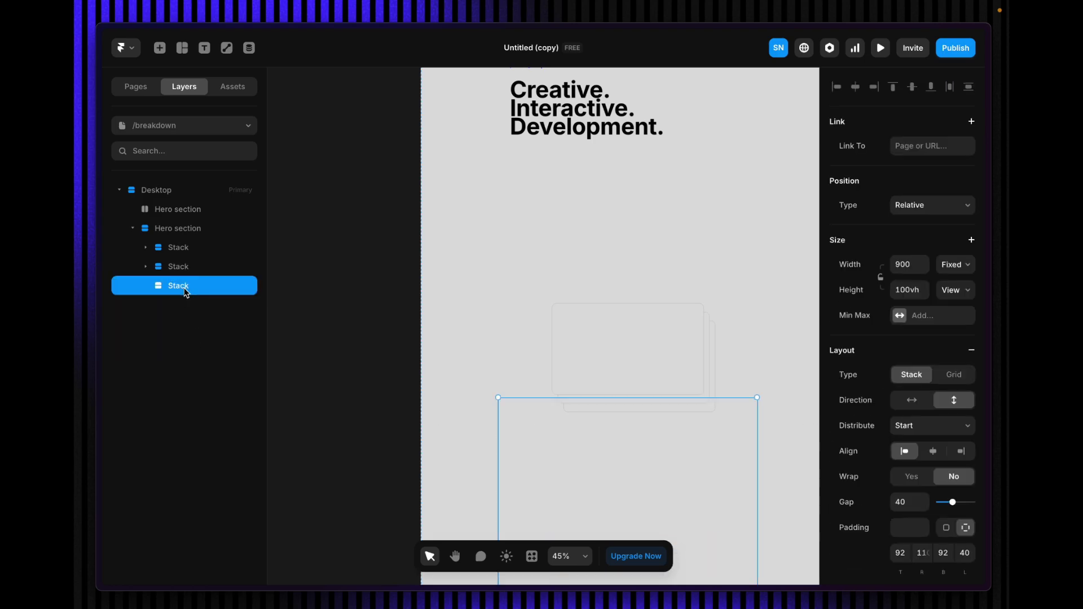
- Make the empty copied stack a scroll section named section1
scroll(599, 428, down, 3)
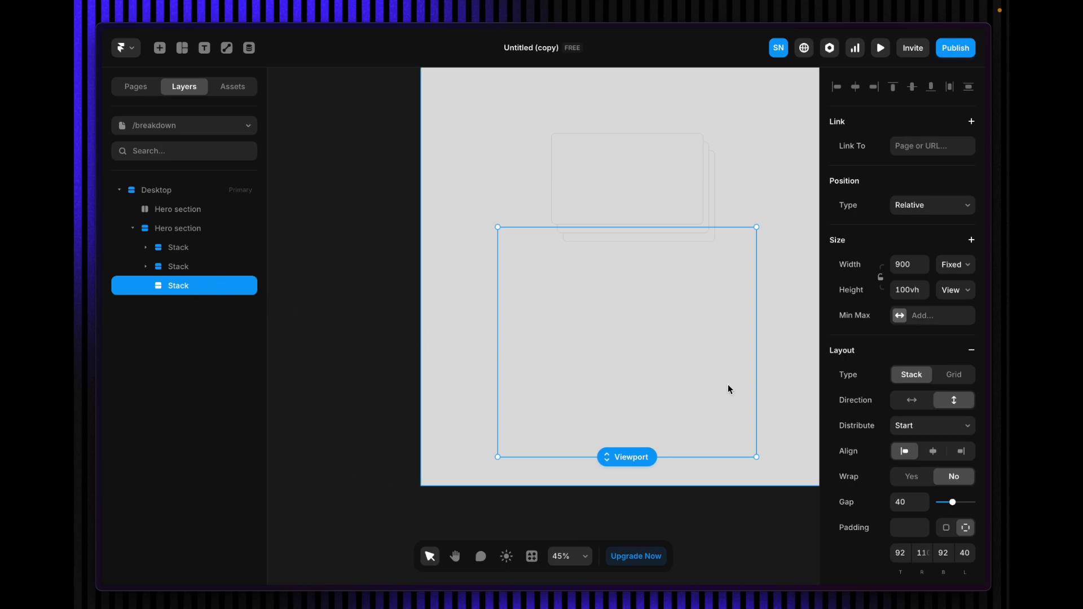
scroll(913, 451, down, 8)
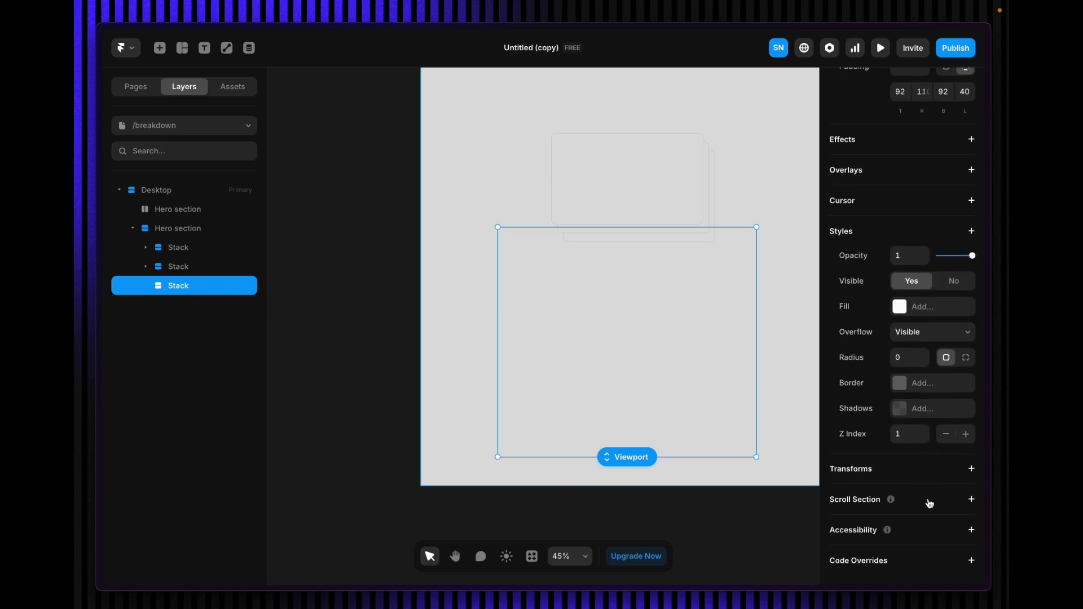
click(930, 503)
click(933, 523)
text(section1)
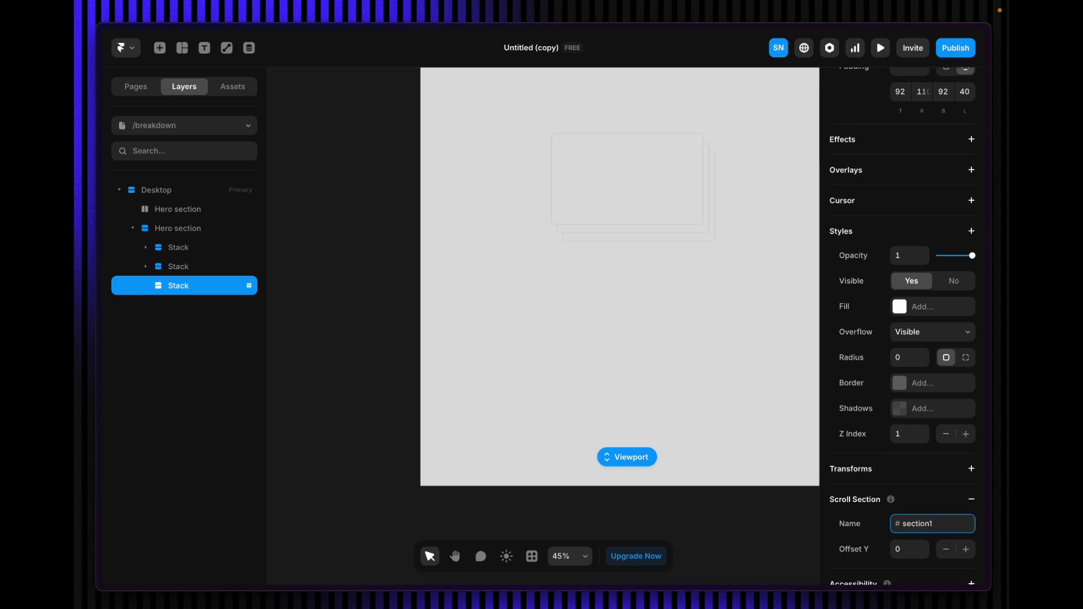
click(627, 443)
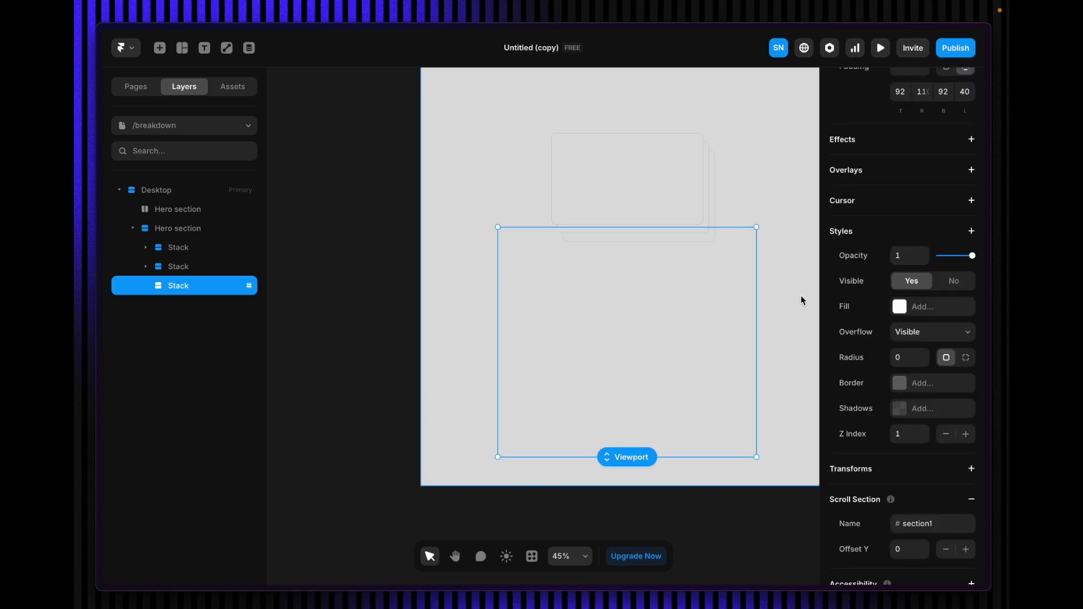
- Switch section1's height from Viewport to Fixed at 900
scroll(903, 258, up, 6)
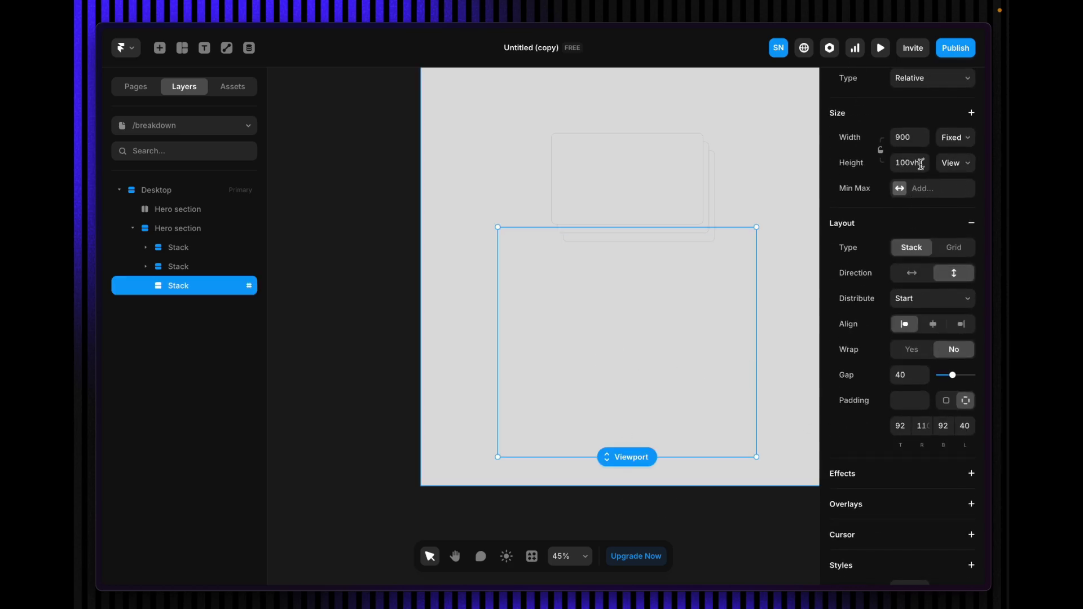
click(954, 168)
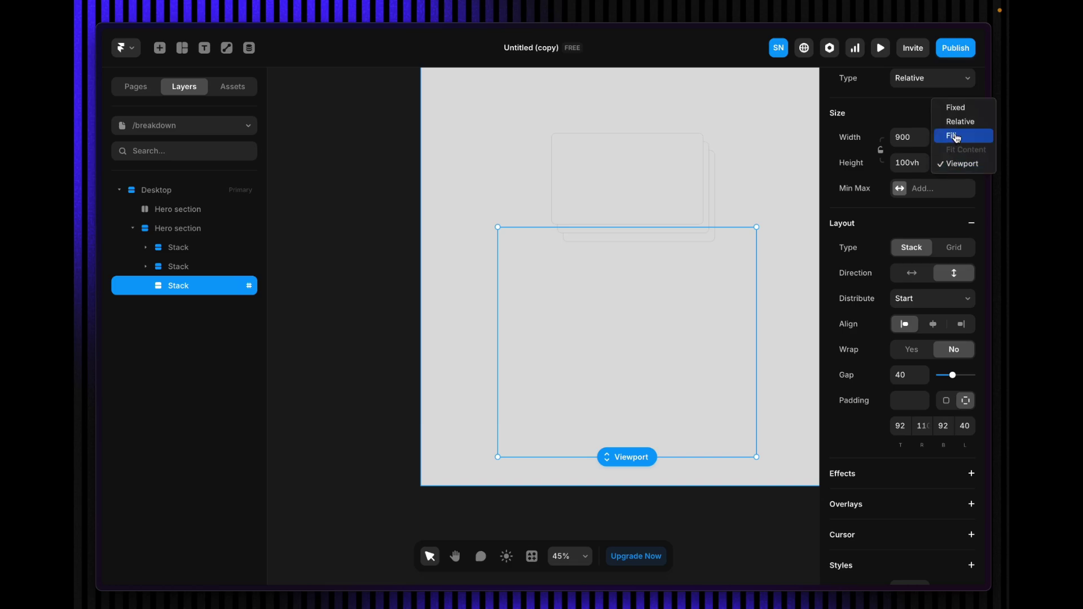
click(956, 107)
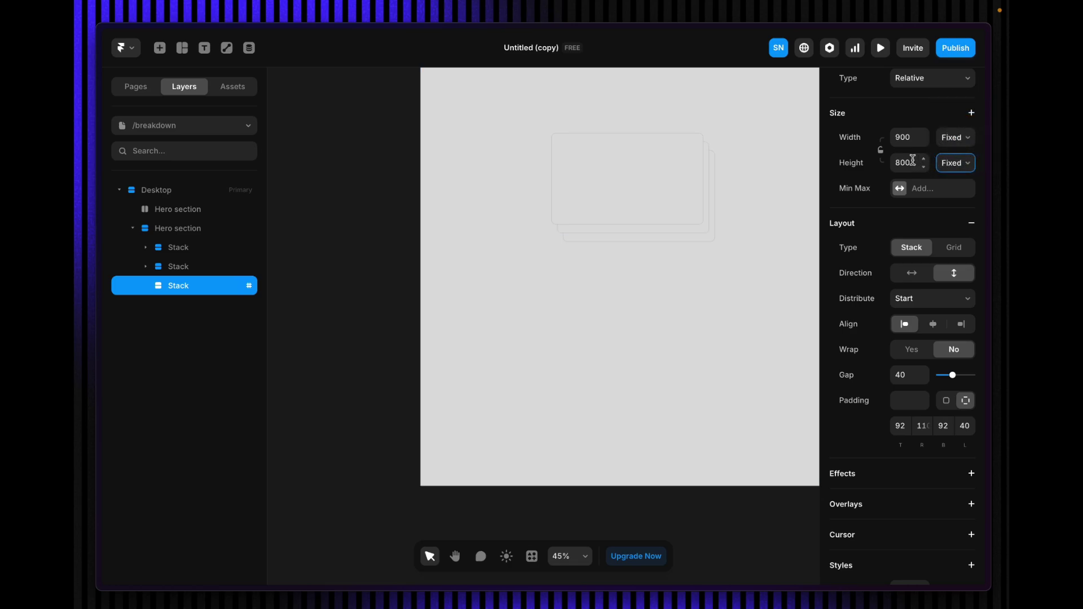
click(911, 160)
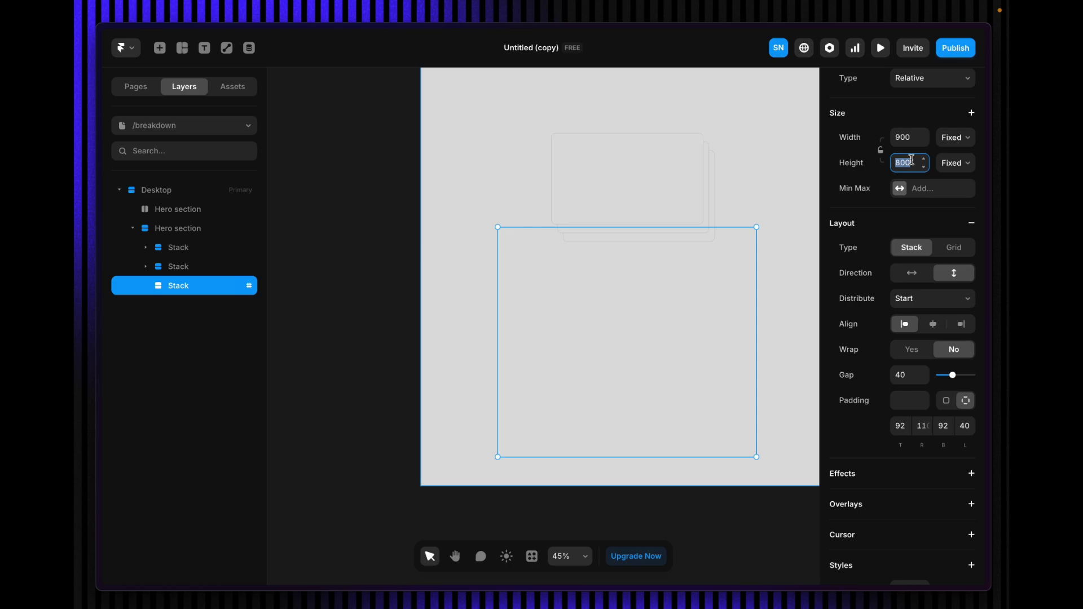
text(9)
key(Return)
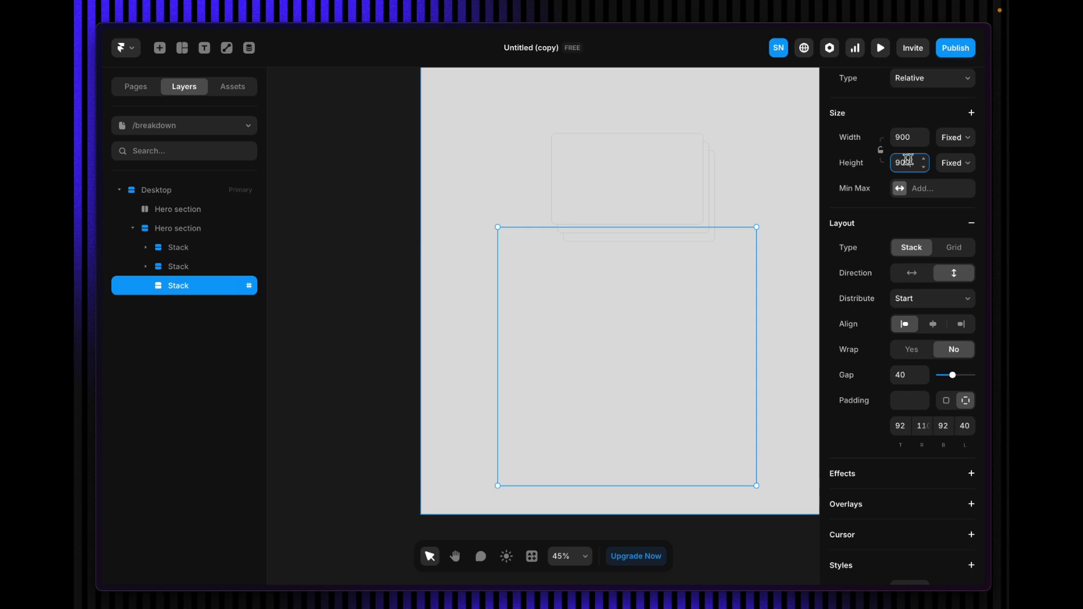
click(342, 345)
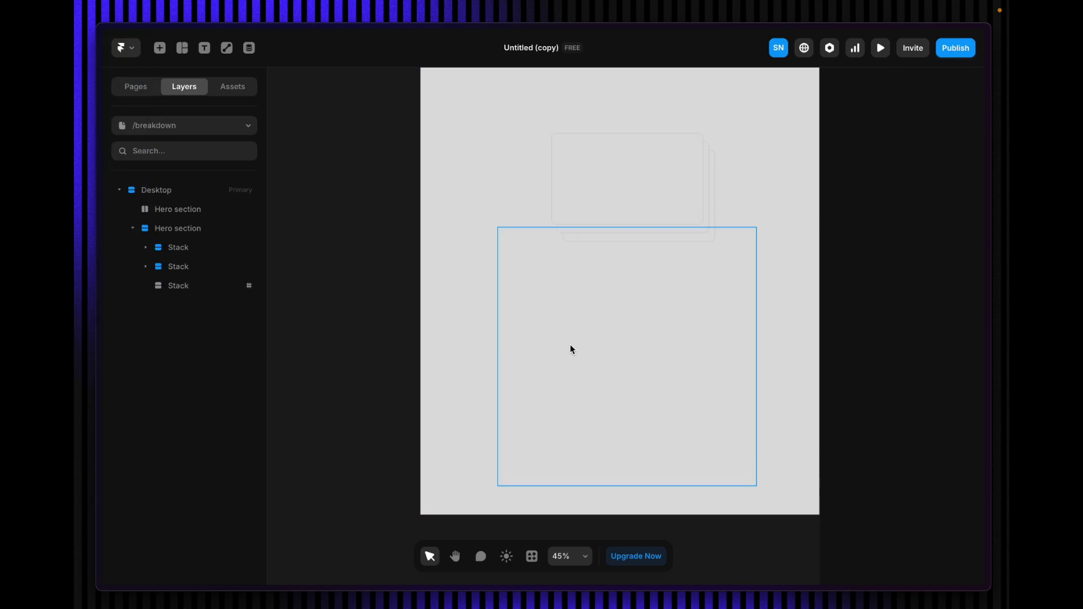
click(578, 357)
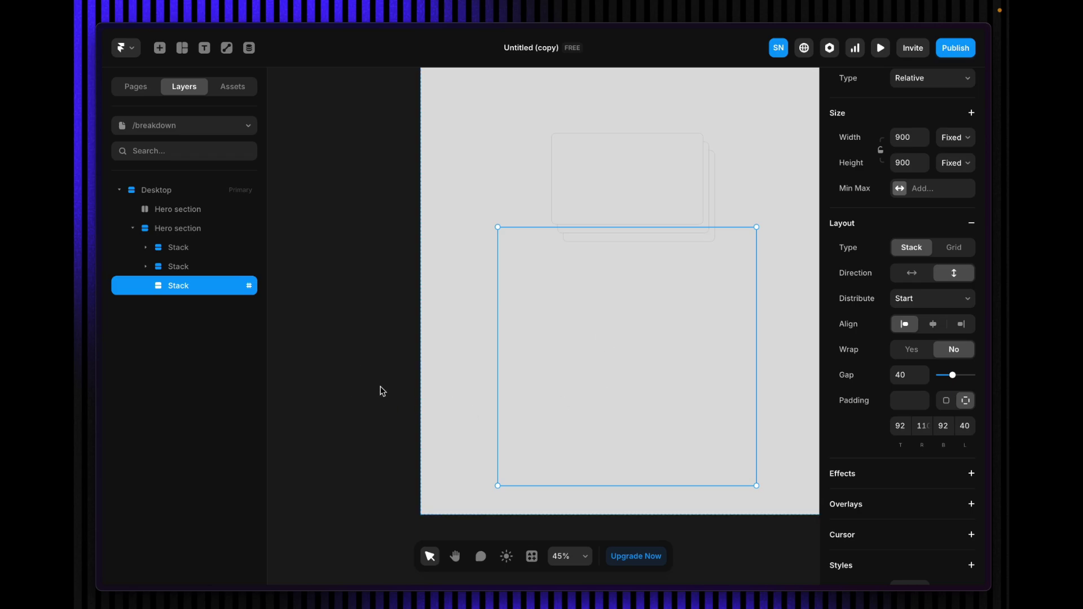
- Duplicate the section1 stack and rename the copy's scroll section to section2
key(ctrl+d)
scroll(900, 472, down, 7)
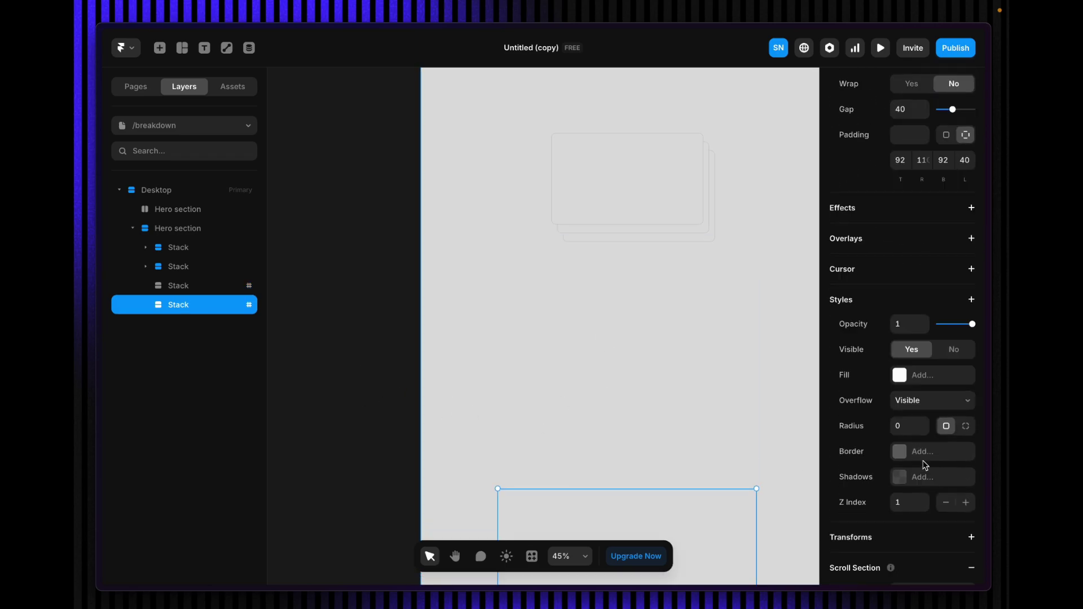
scroll(925, 466, down, 2)
double_click(931, 470)
text(section2)
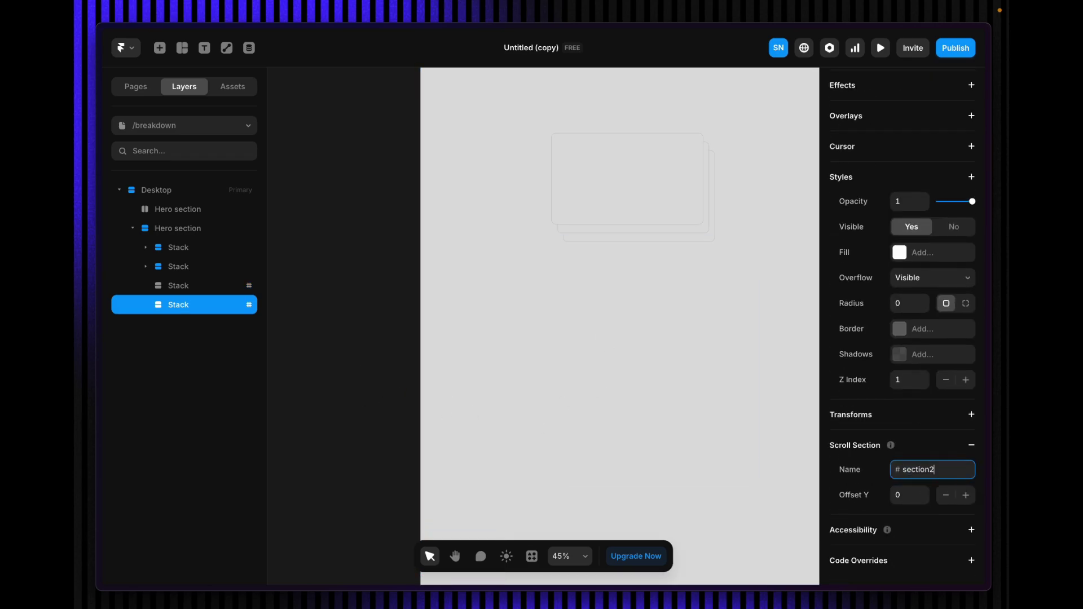
click(373, 425)
- Add another copy of the stack as a scroll section named section3
key(ctrl+v)
scroll(947, 497, down, 7)
scroll(948, 479, down, 2)
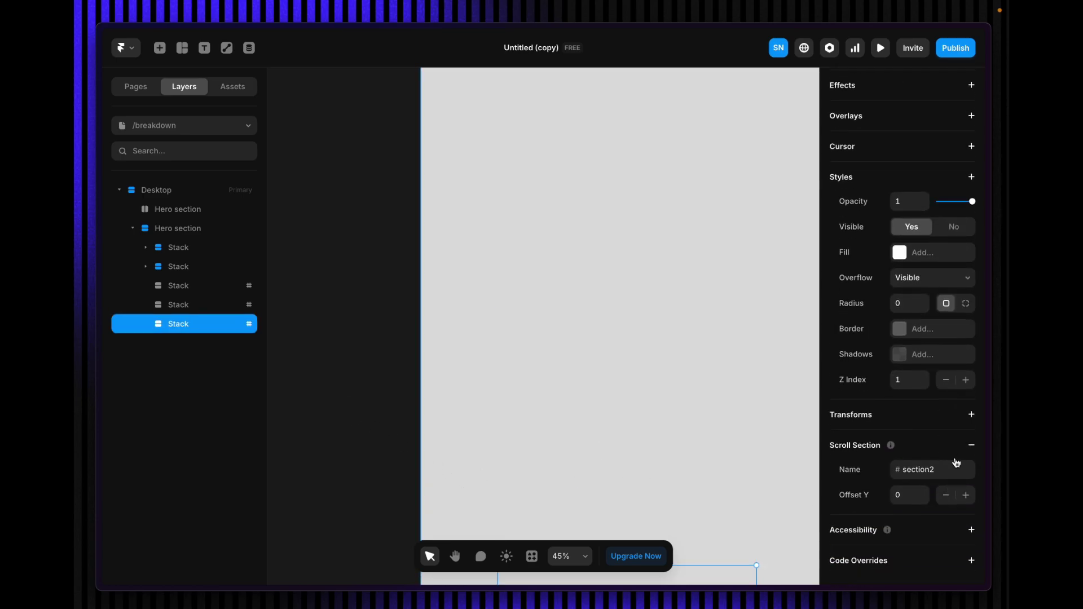
double_click(952, 470)
text(section3)
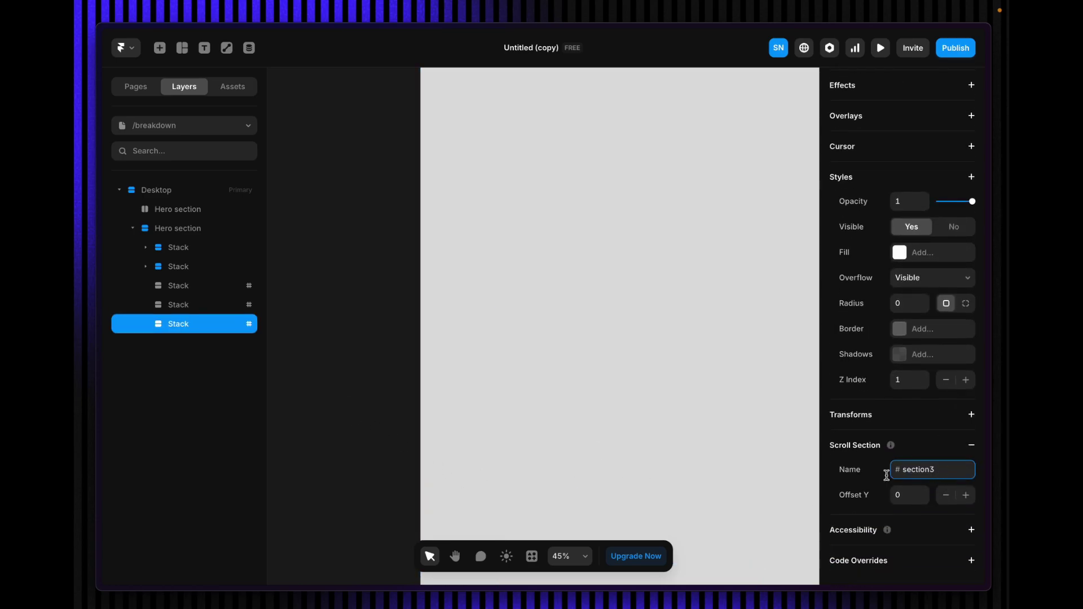
key(Escape)
scroll(493, 344, down, 5)
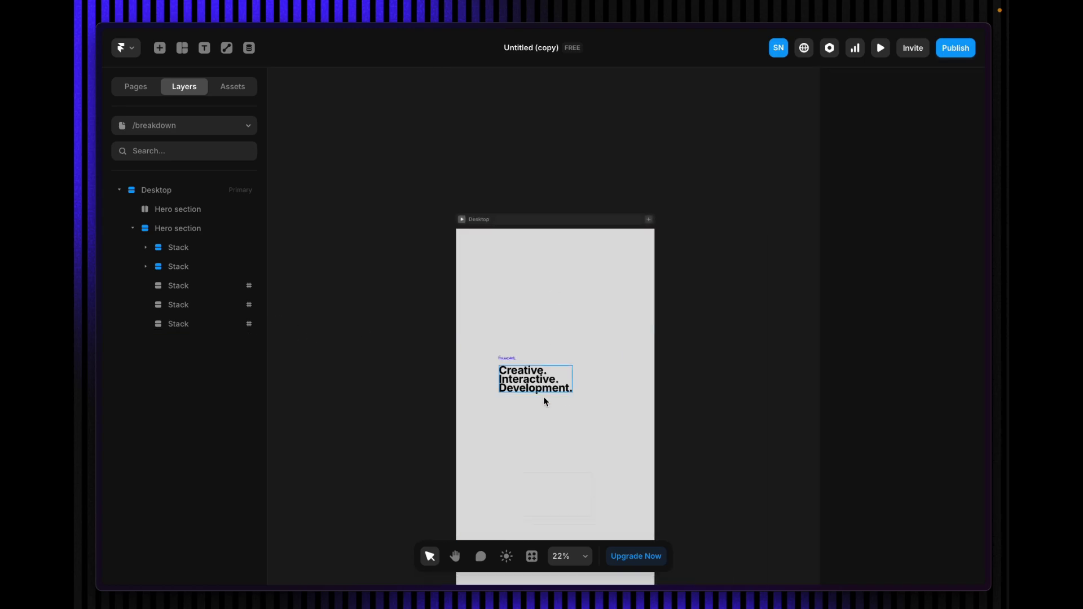
- Select card 1 in the pile and give it z-index 1 so the cards overlap
scroll(550, 485, up, 5)
scroll(550, 485, down, 3)
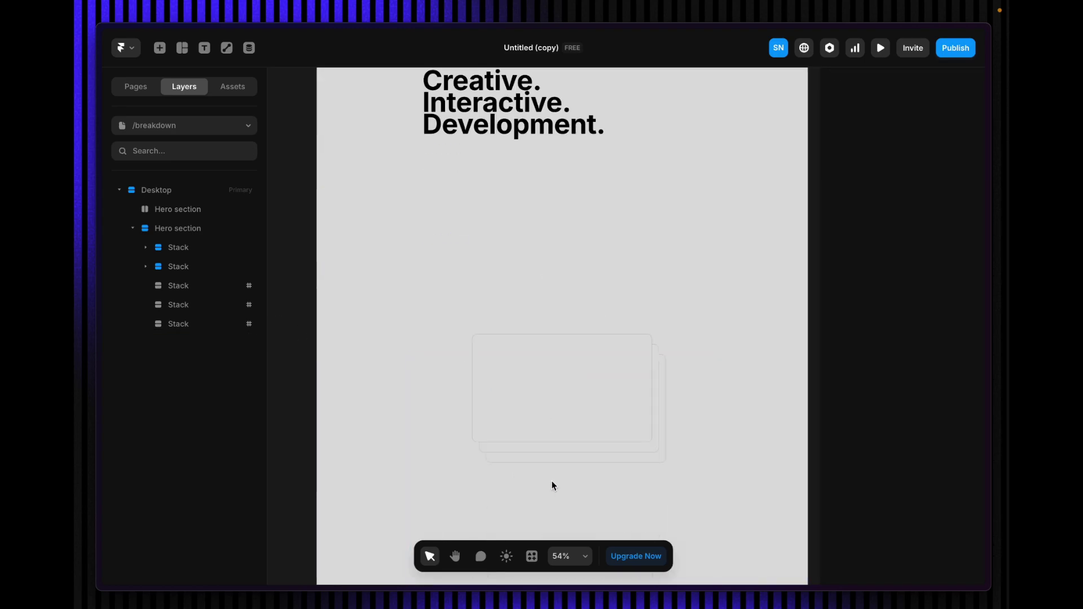
click(539, 389)
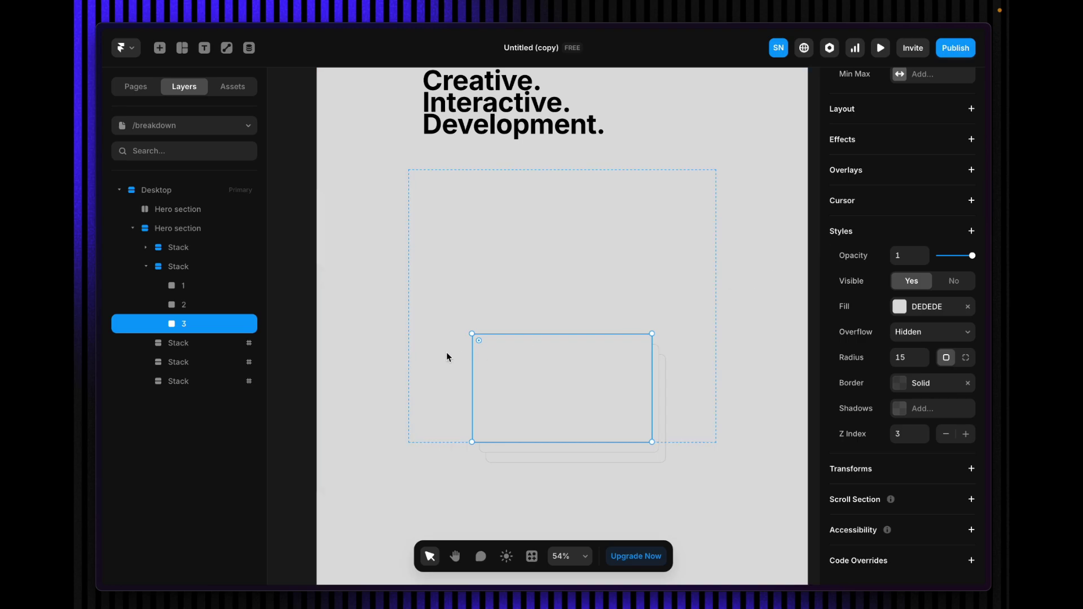
scroll(480, 401, down, 3)
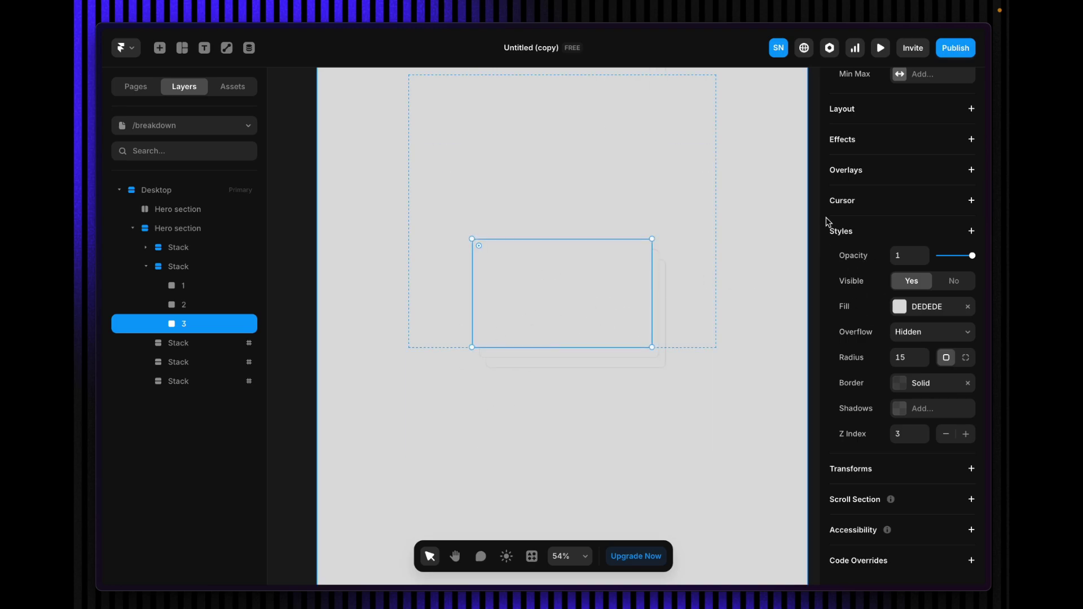
click(575, 423)
scroll(556, 395, down, 8)
scroll(508, 206, up, 3)
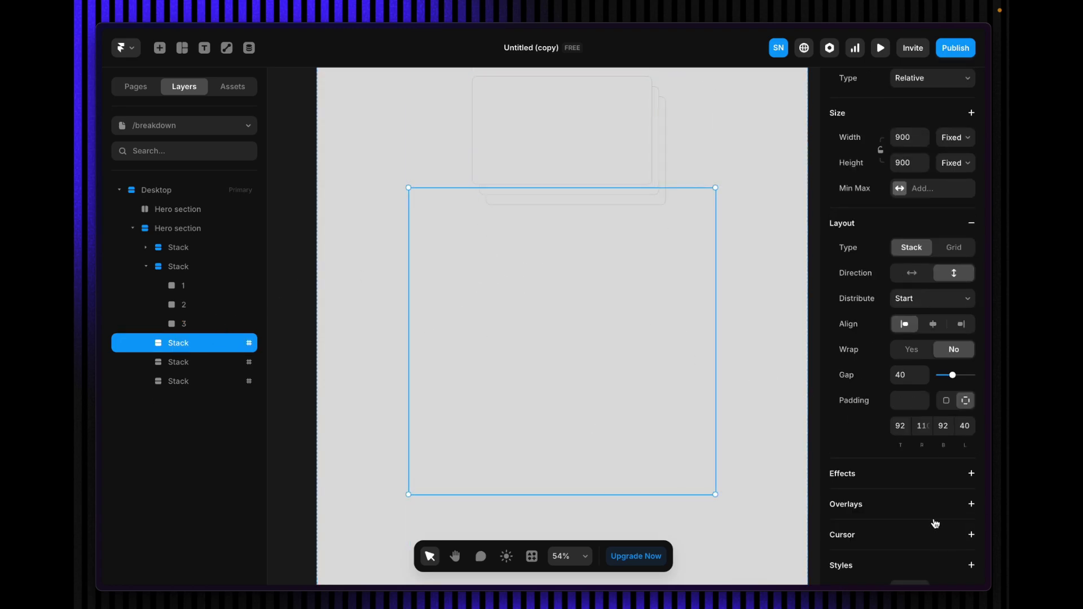
scroll(934, 497, down, 7)
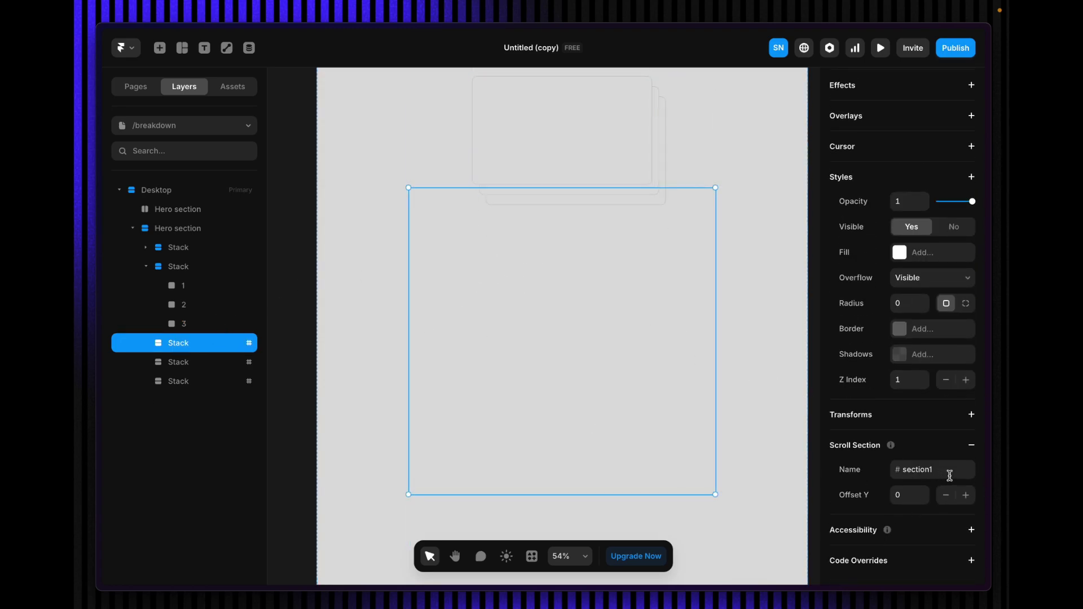
scroll(520, 314, up, 7)
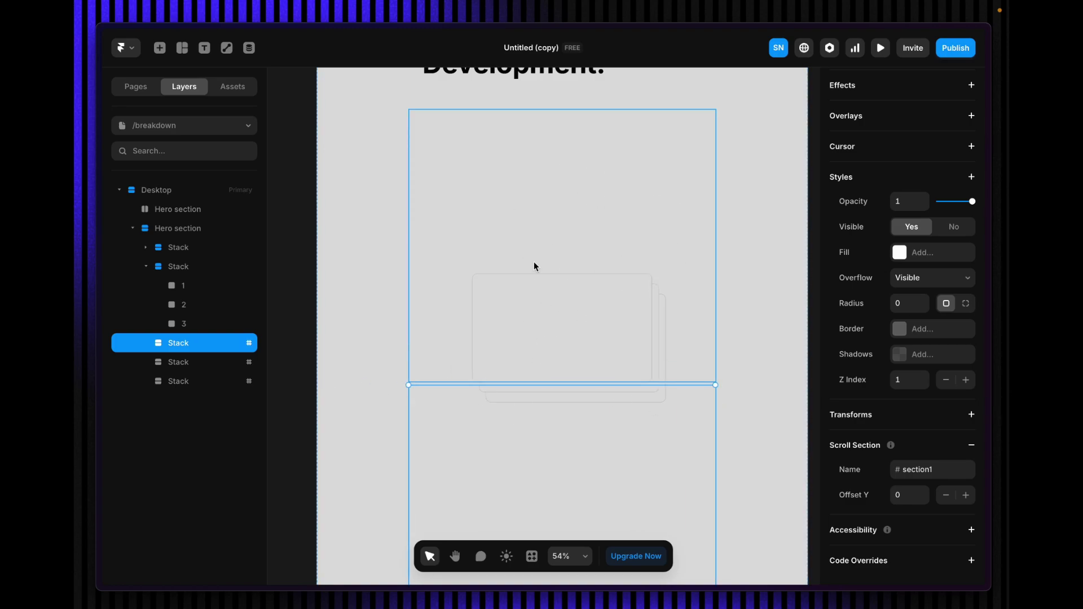
click(664, 332)
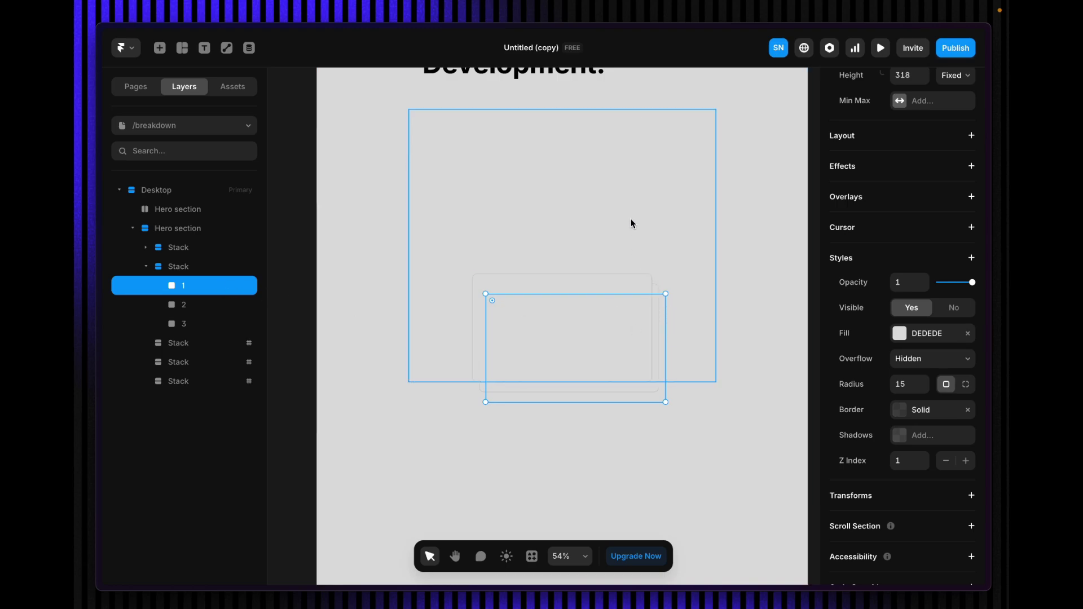
scroll(632, 226, up, 2)
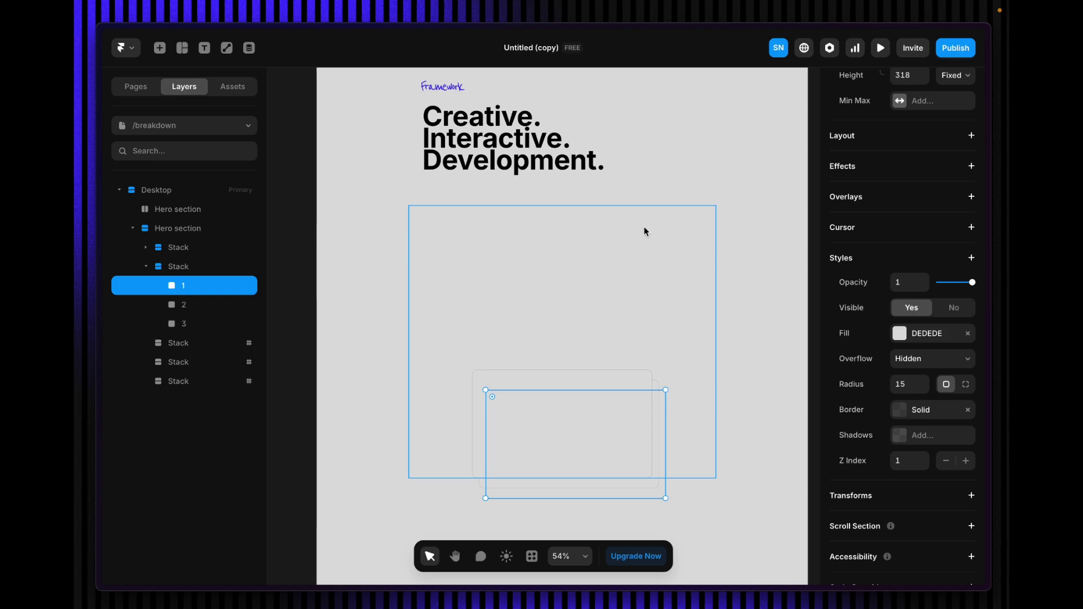
- Set the card pile's stack to Sticky position with a top offset of 0
click(678, 242)
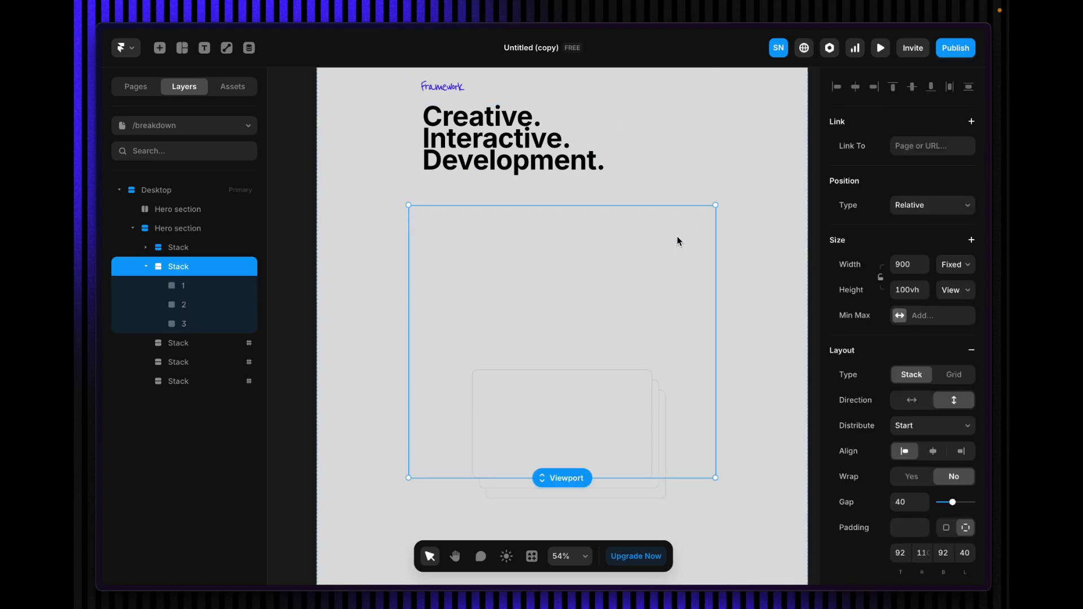
click(926, 206)
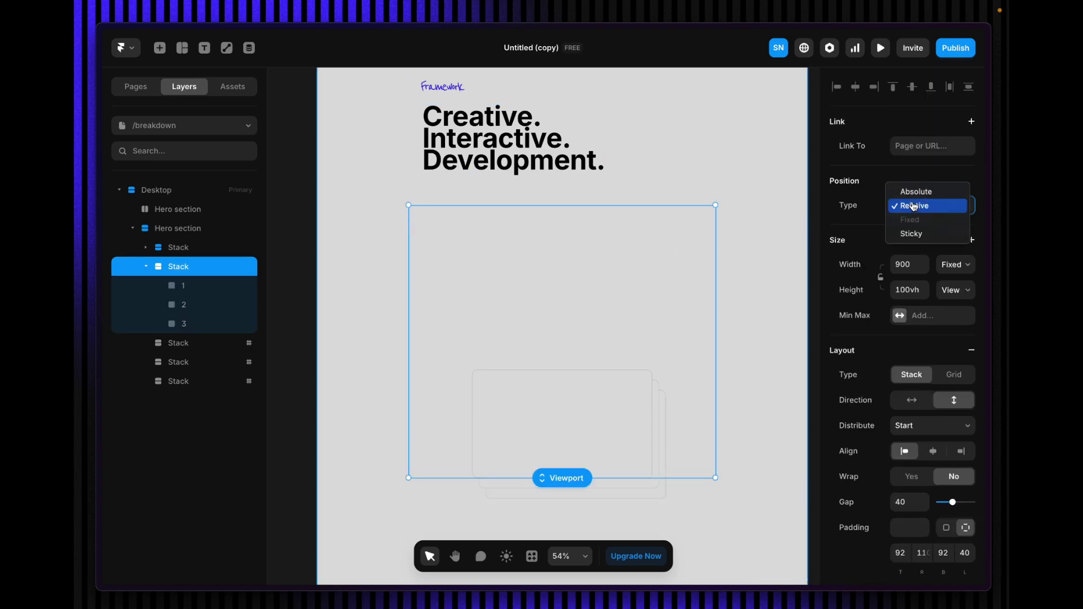
click(925, 237)
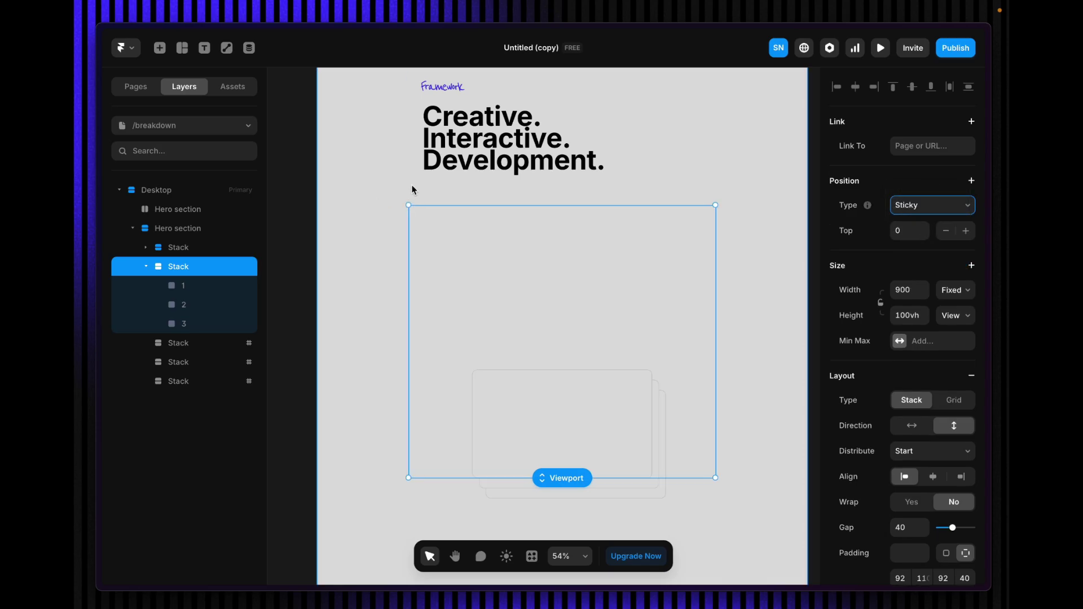
scroll(917, 428, down, 5)
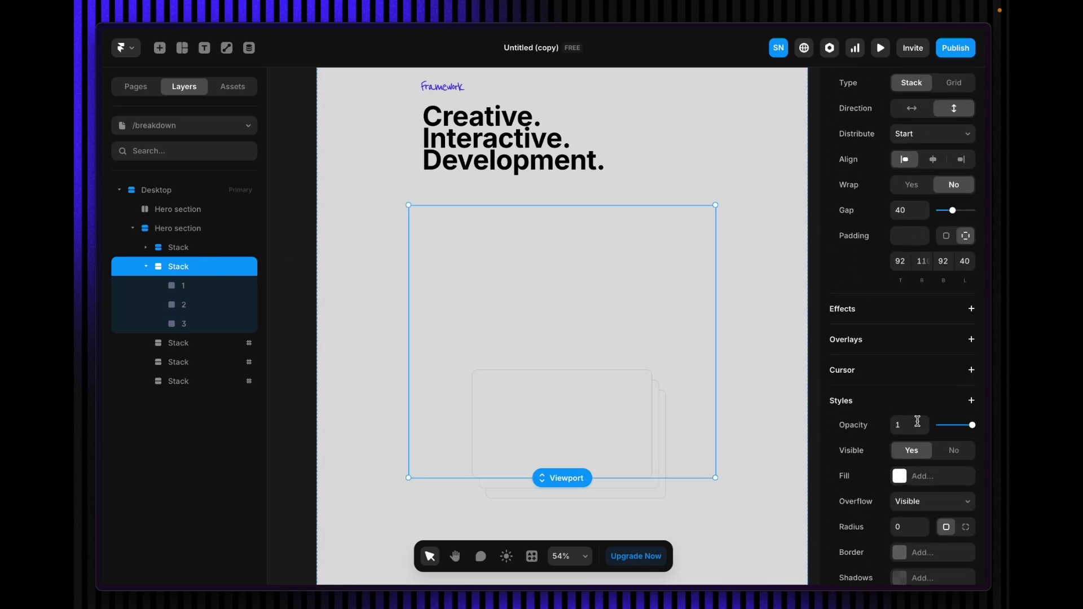
click(928, 501)
- Set Overflow to Visible on both the Hero section and the Desktop frame
click(895, 486)
click(203, 234)
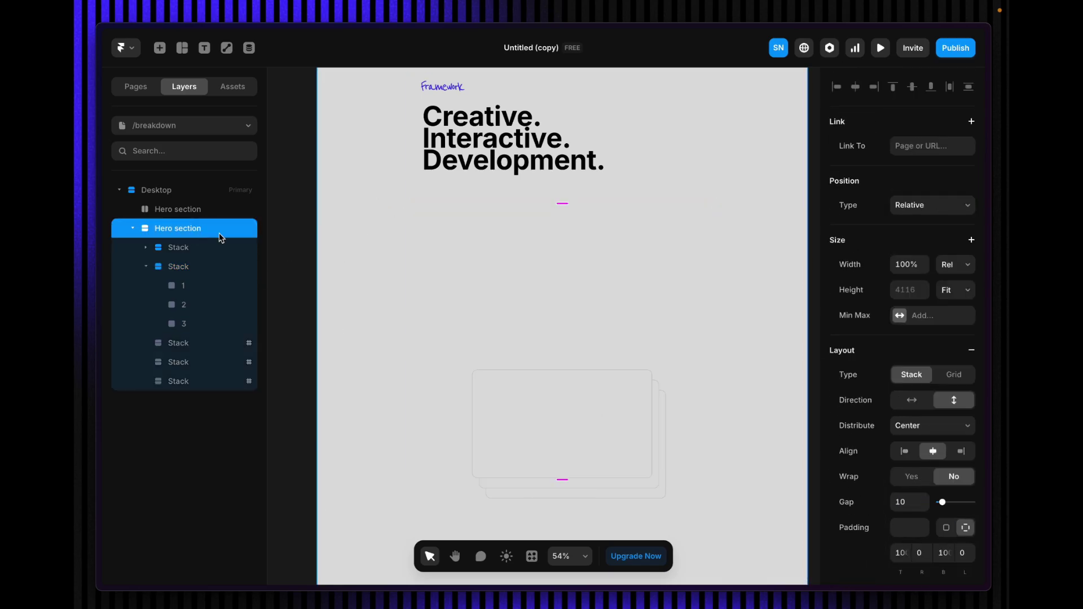
scroll(959, 446, down, 5)
click(941, 490)
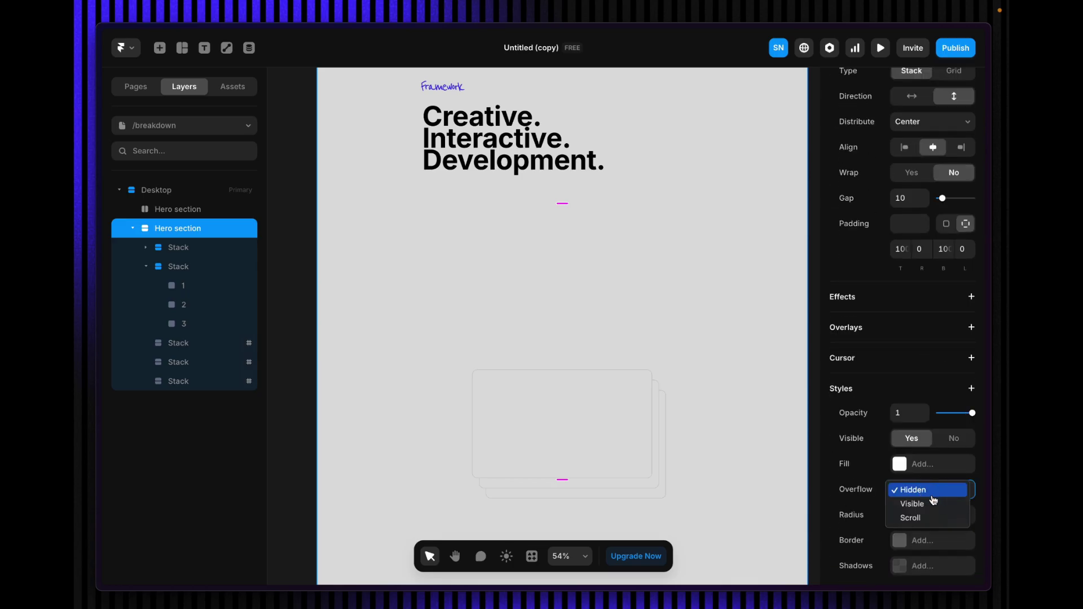
click(935, 503)
click(171, 191)
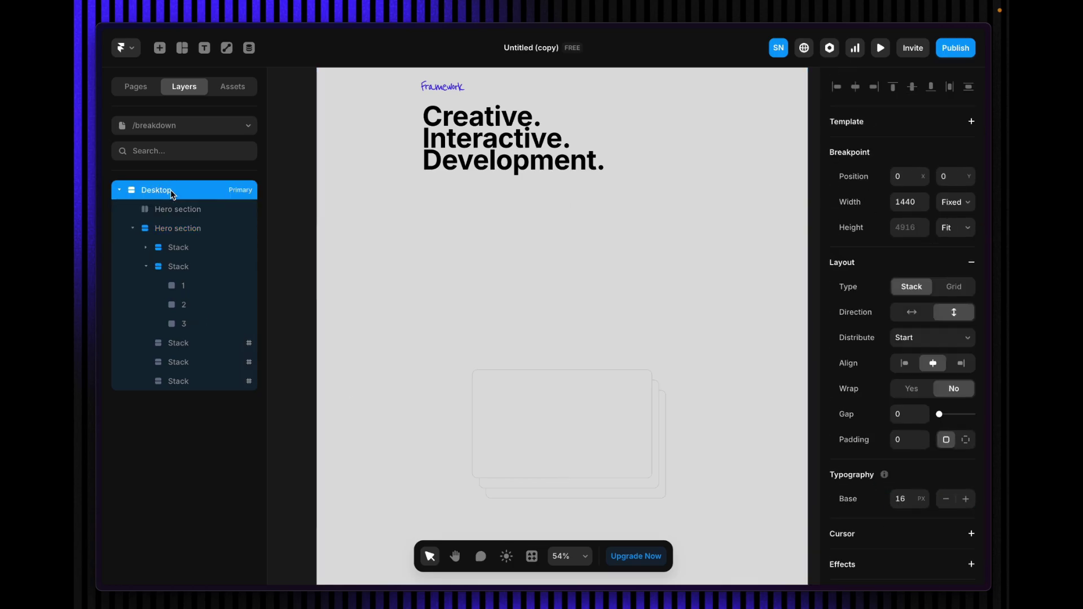
scroll(947, 475, down, 5)
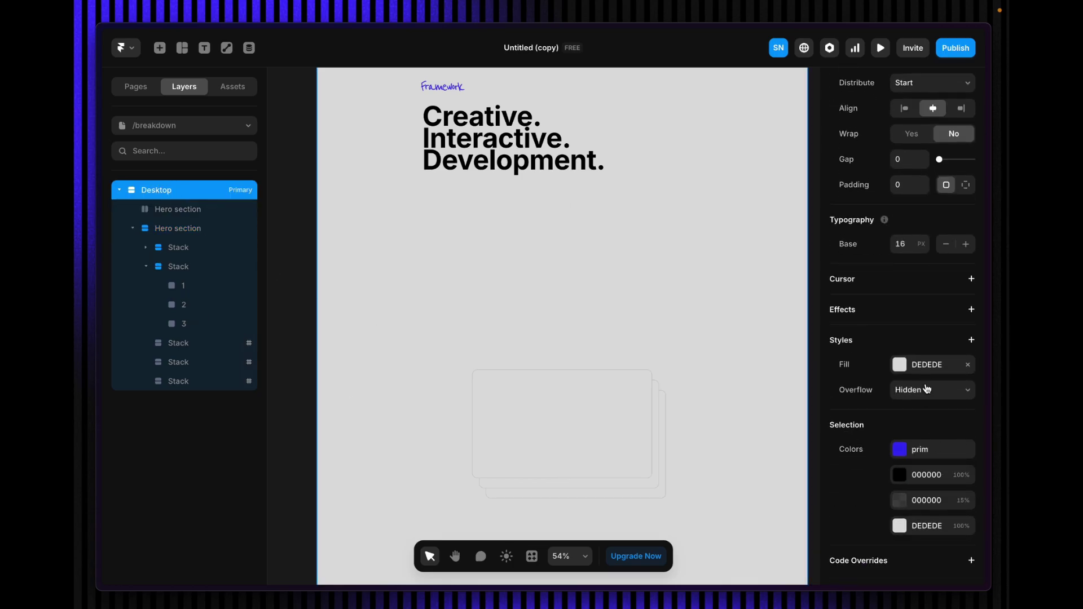
click(928, 390)
click(925, 404)
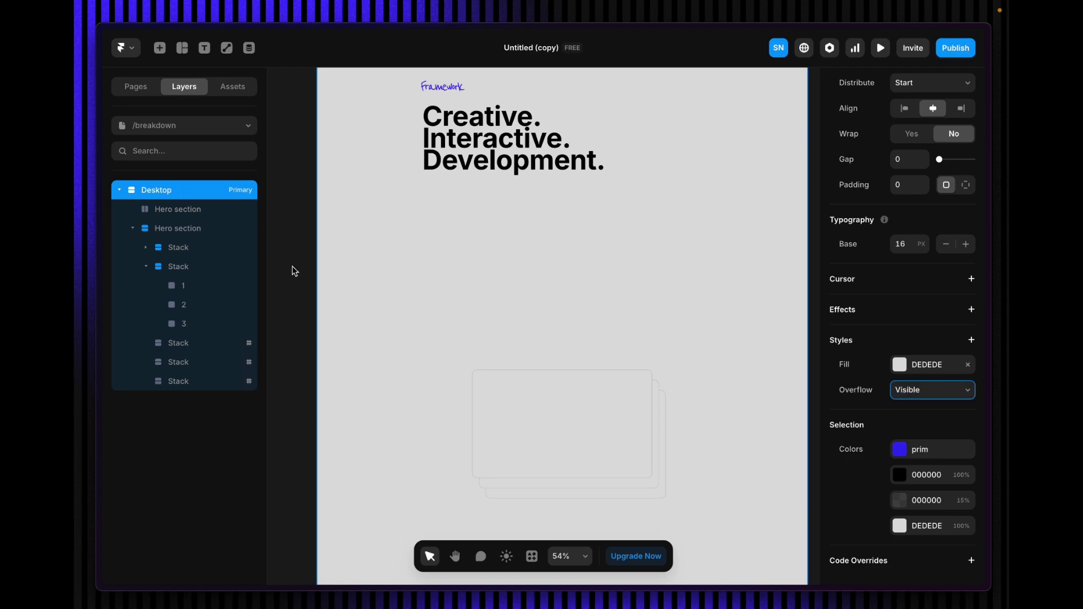
- Select card 1 and add a Scroll Transform effect to it
click(304, 337)
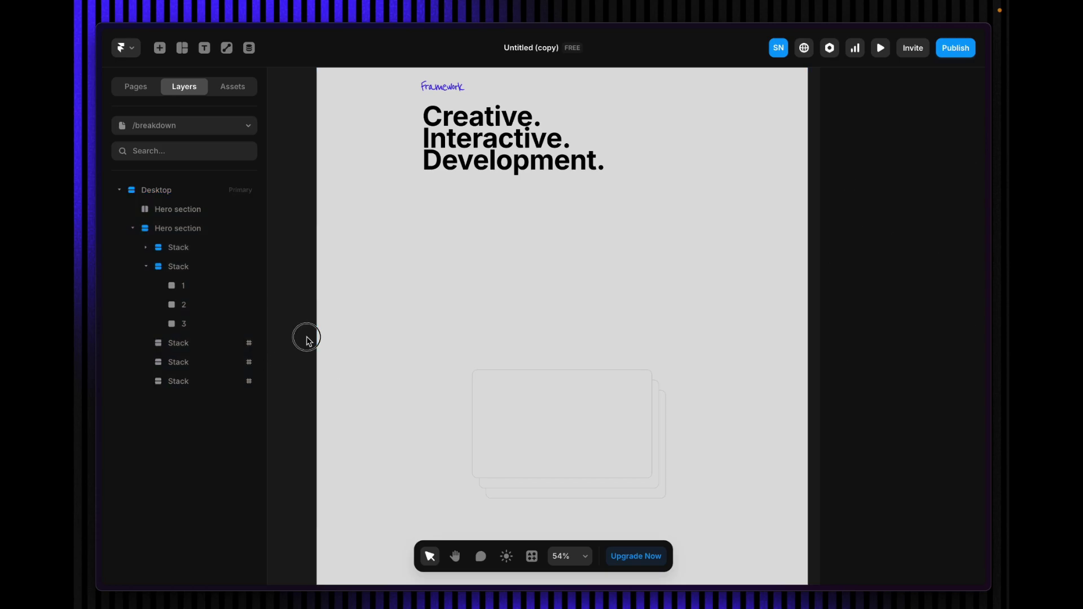
click(534, 446)
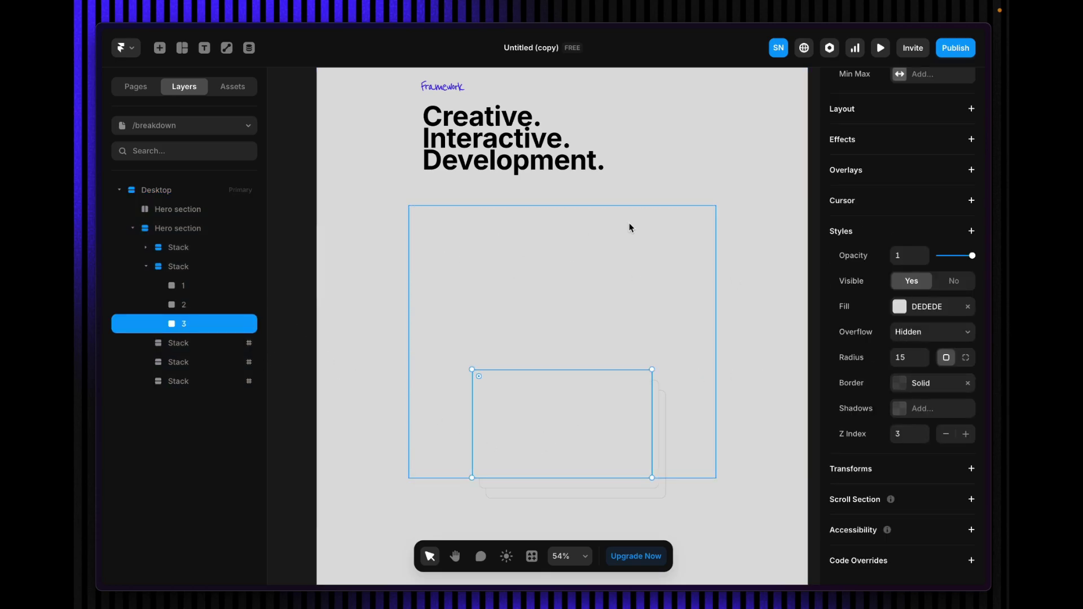
click(484, 237)
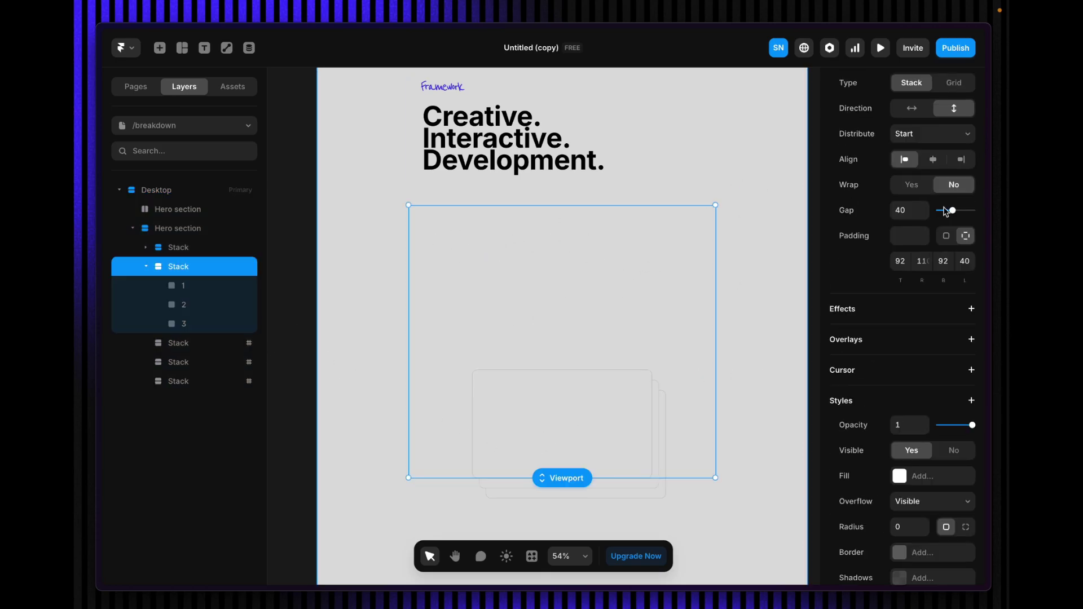
scroll(522, 386, down, 3)
click(532, 379)
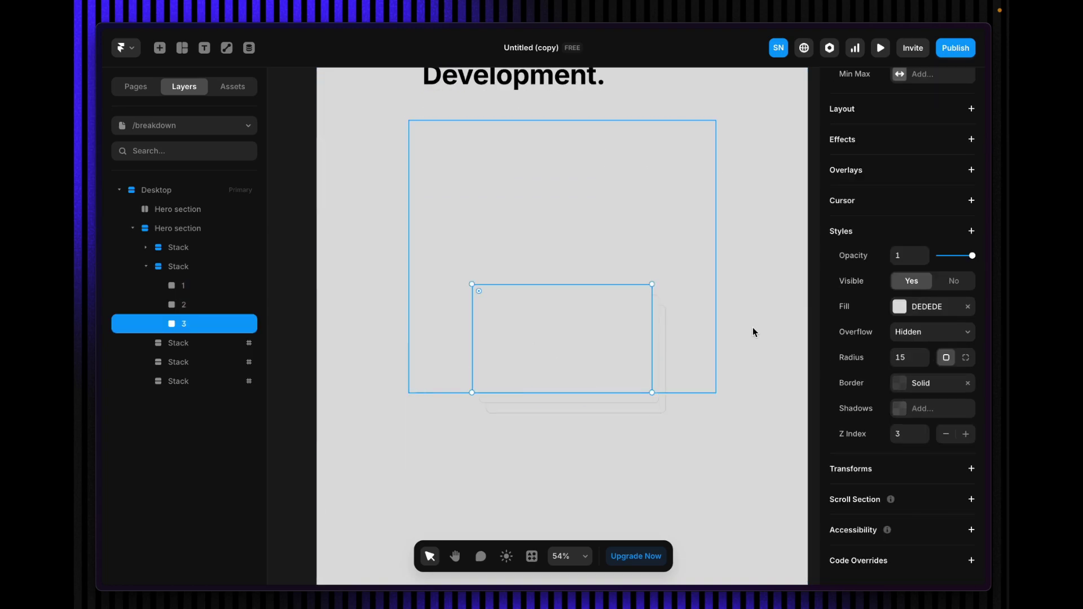
click(207, 287)
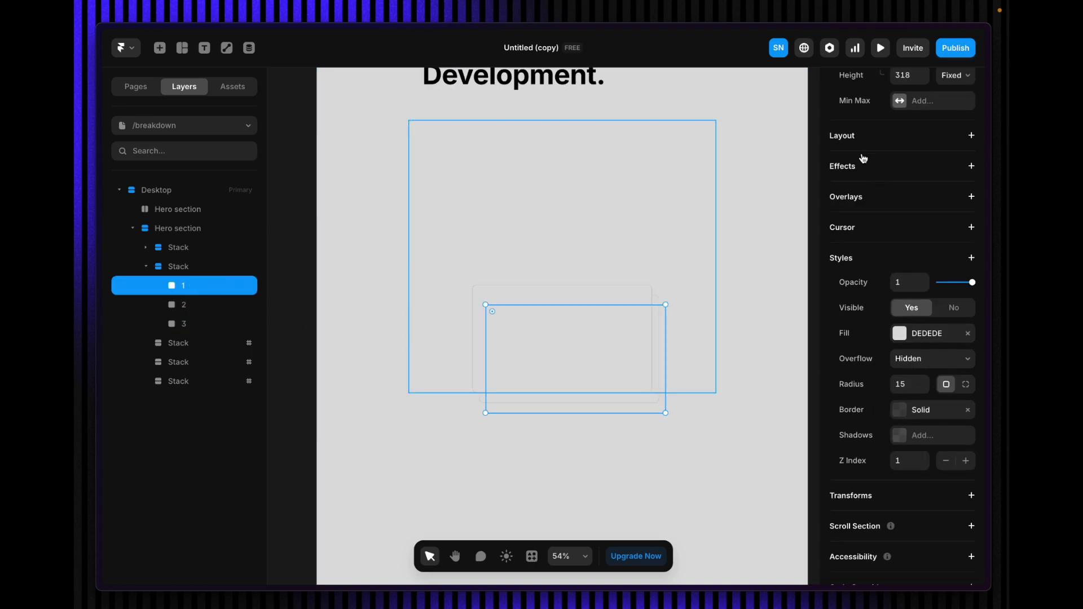
scroll(858, 155, up, 2)
click(867, 187)
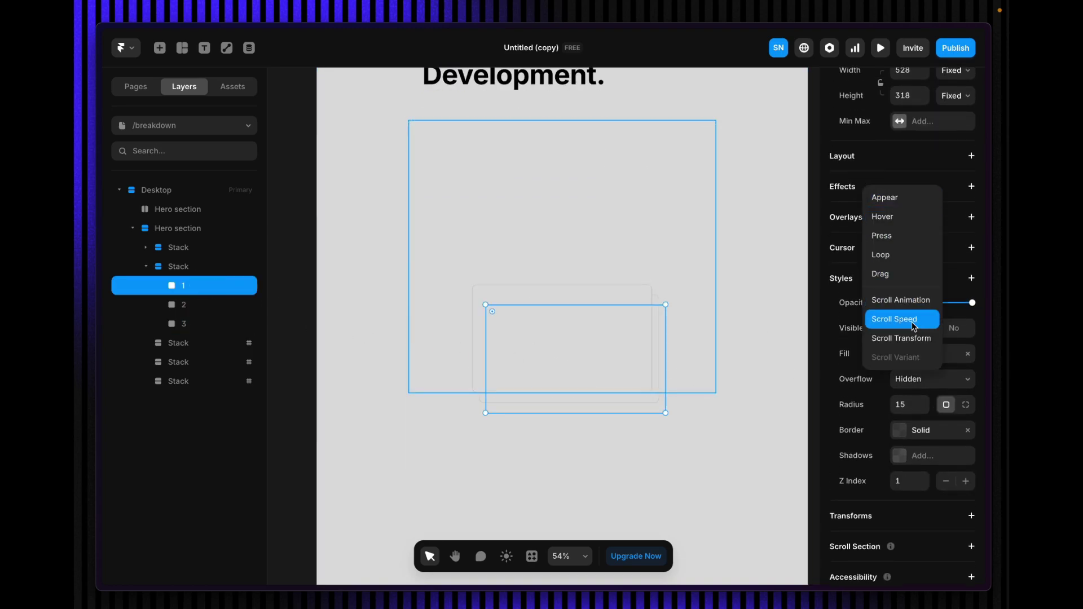
click(901, 339)
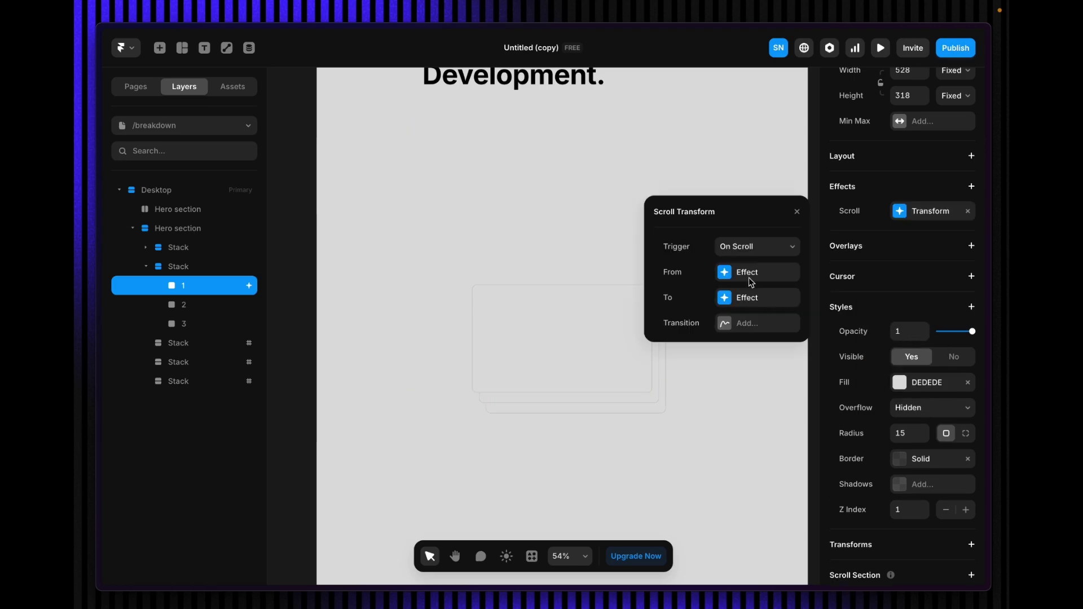
- Trigger the effect on Section in View, viewport middle, section #section1
click(753, 247)
click(756, 283)
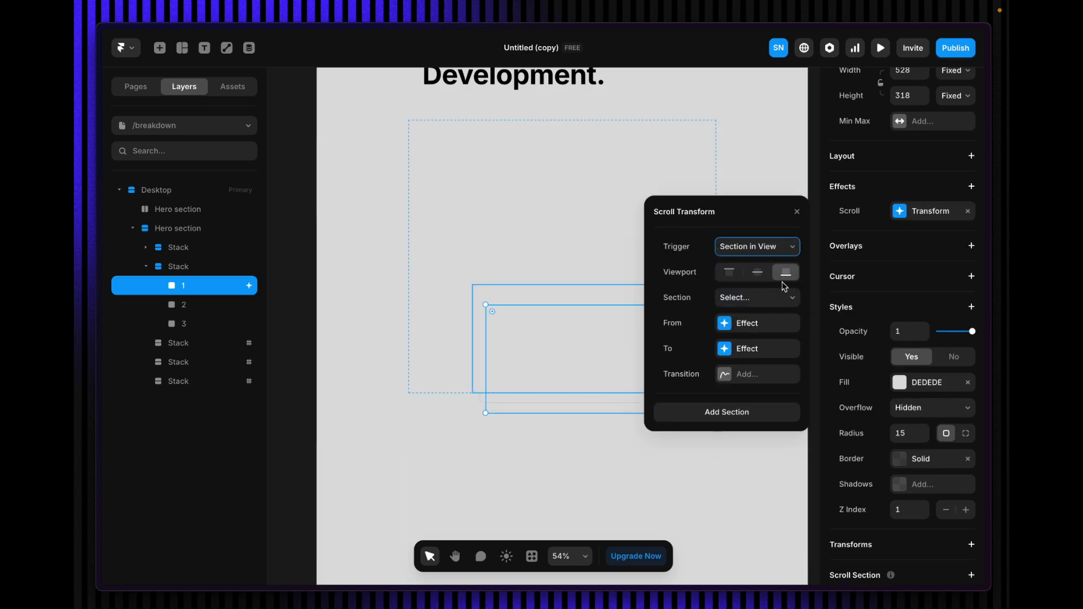
click(760, 274)
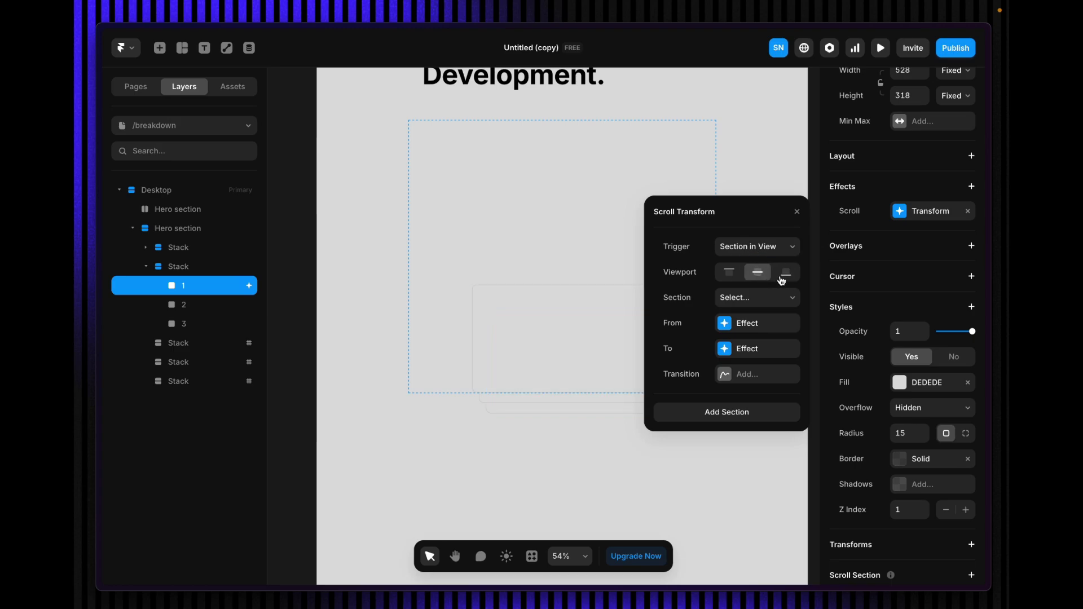
click(779, 293)
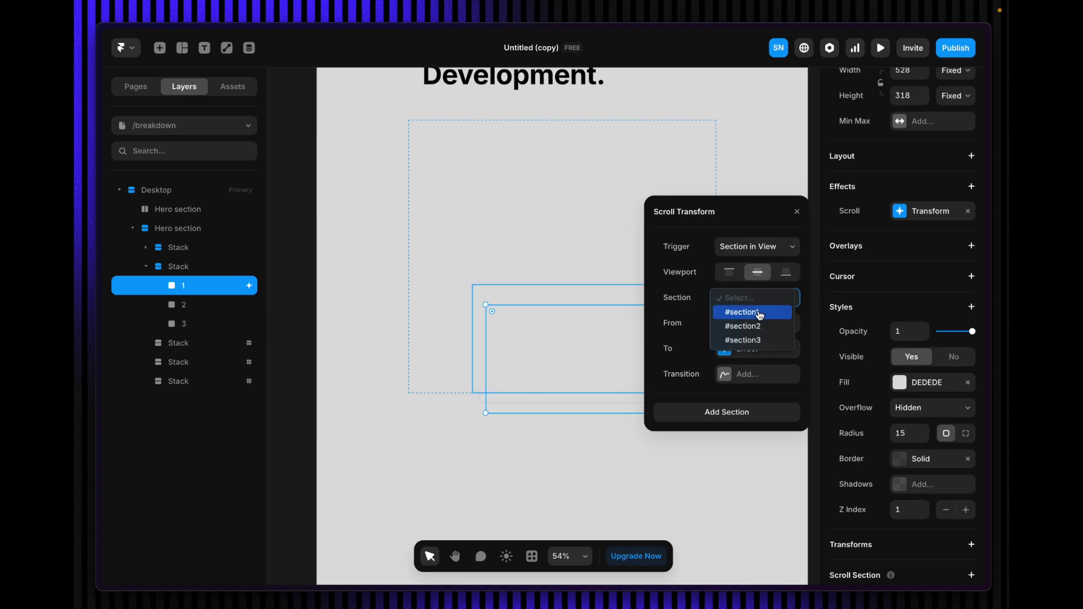
click(759, 313)
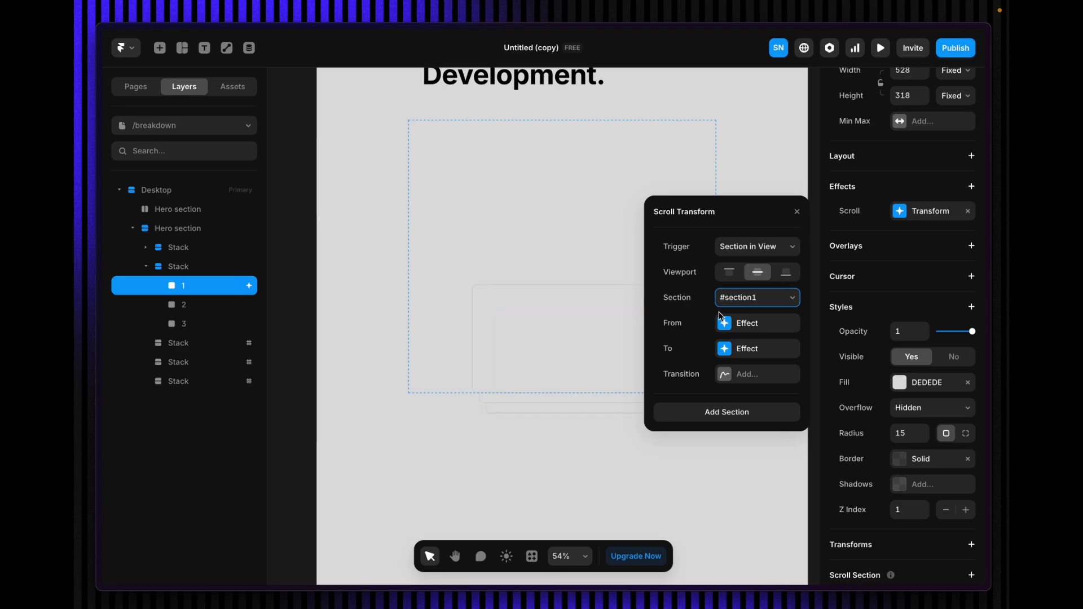
- Set the effect's starting opacity and scale to 1
click(725, 323)
click(733, 247)
text(1)
click(733, 272)
text(1)
click(656, 213)
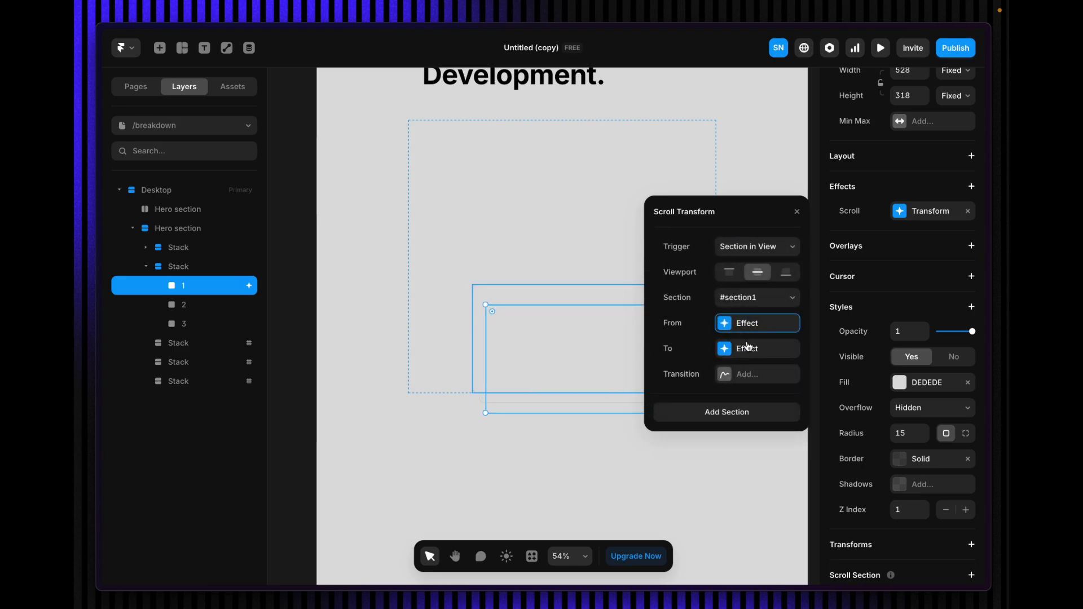
- Set the ending state's Y offset to -1000
click(748, 348)
click(774, 348)
double_click(775, 349)
text(-1)
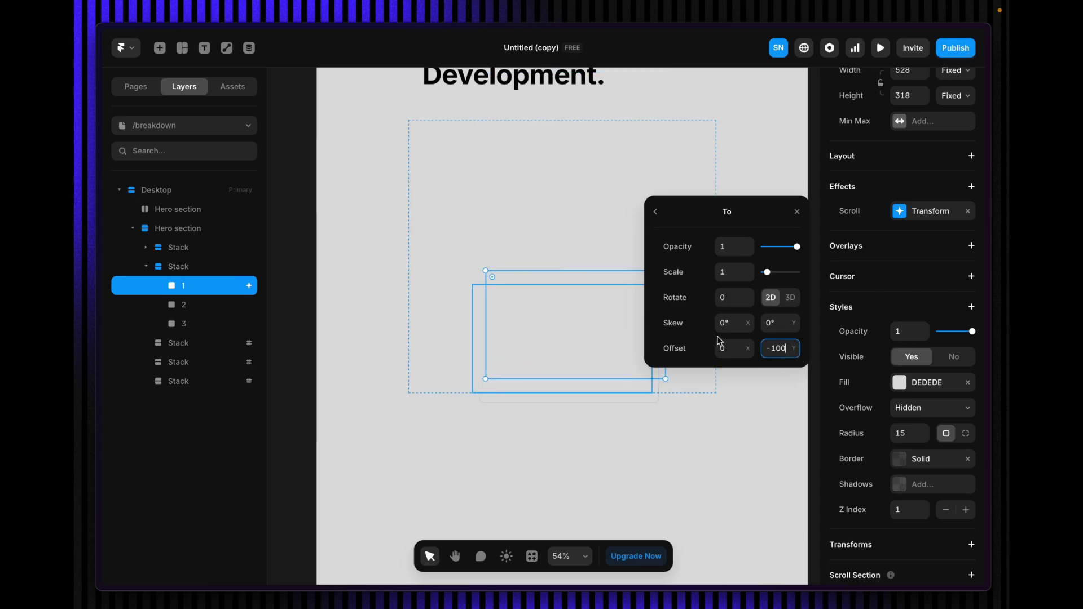
text(0)
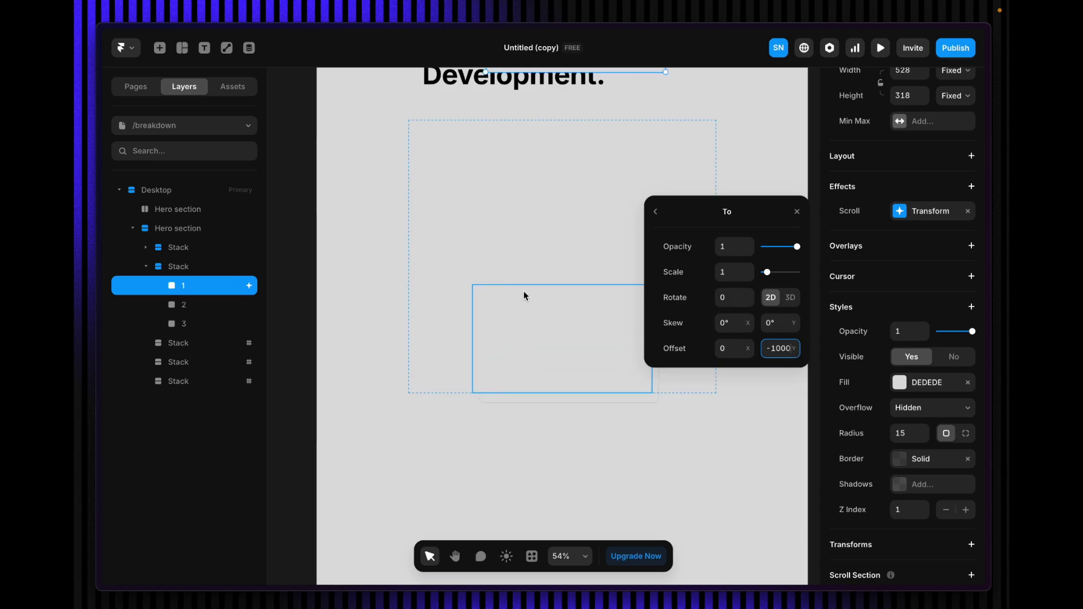
scroll(524, 295, up, 5)
scroll(535, 346, down, 2)
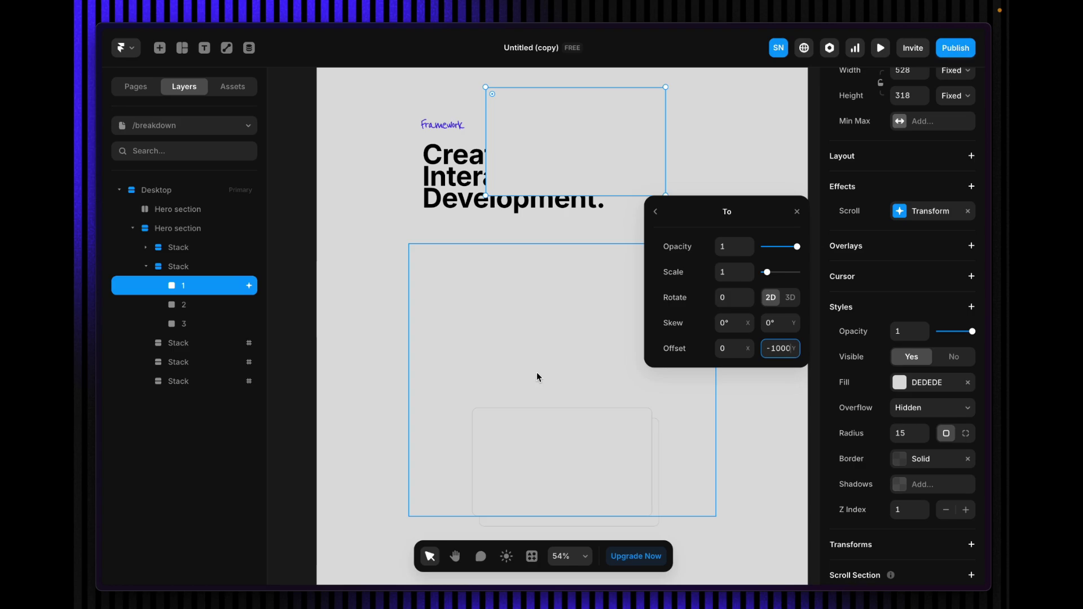
- Copy card 1's scroll transform and give card 2 a scroll transform triggered by #section2
right_click(914, 203)
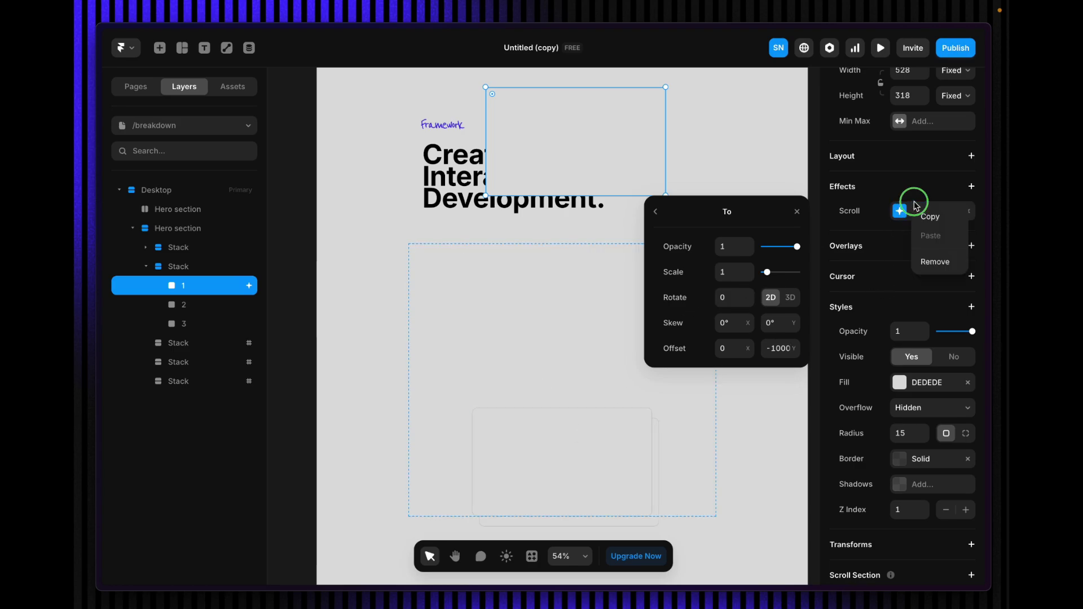
click(929, 216)
click(197, 309)
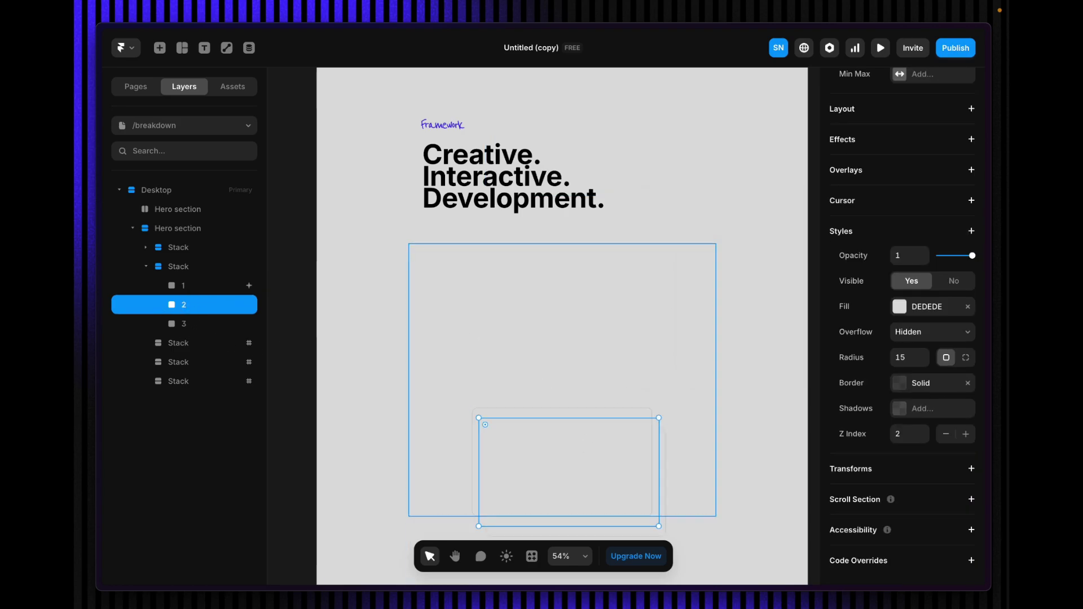
click(853, 140)
click(888, 318)
click(928, 163)
click(757, 254)
click(756, 265)
- Add a scroll transform to card 3 with #section3 as its trigger section
right_click(188, 325)
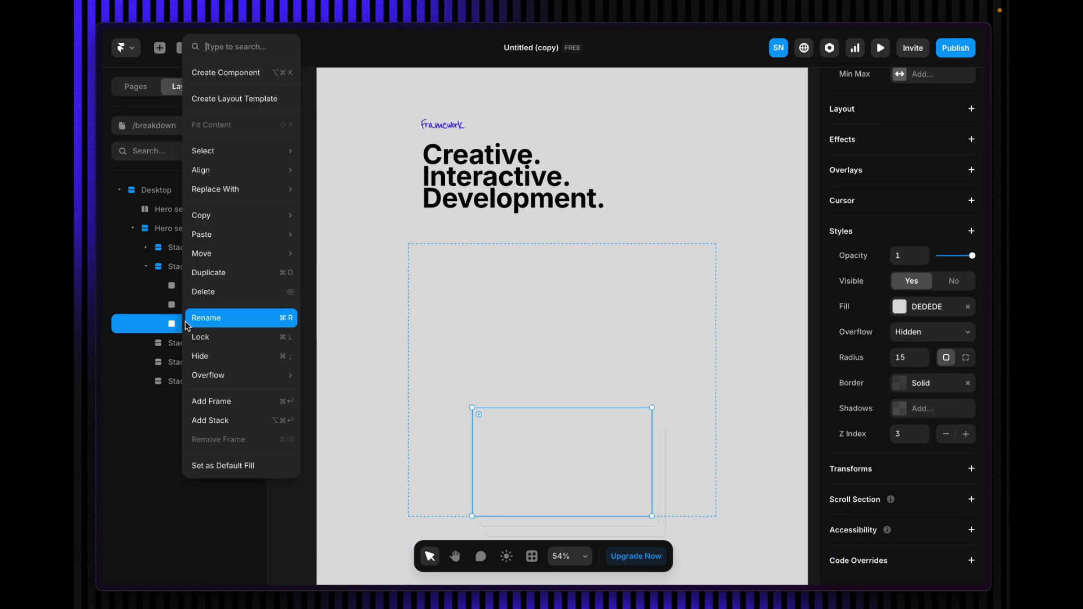
click(867, 165)
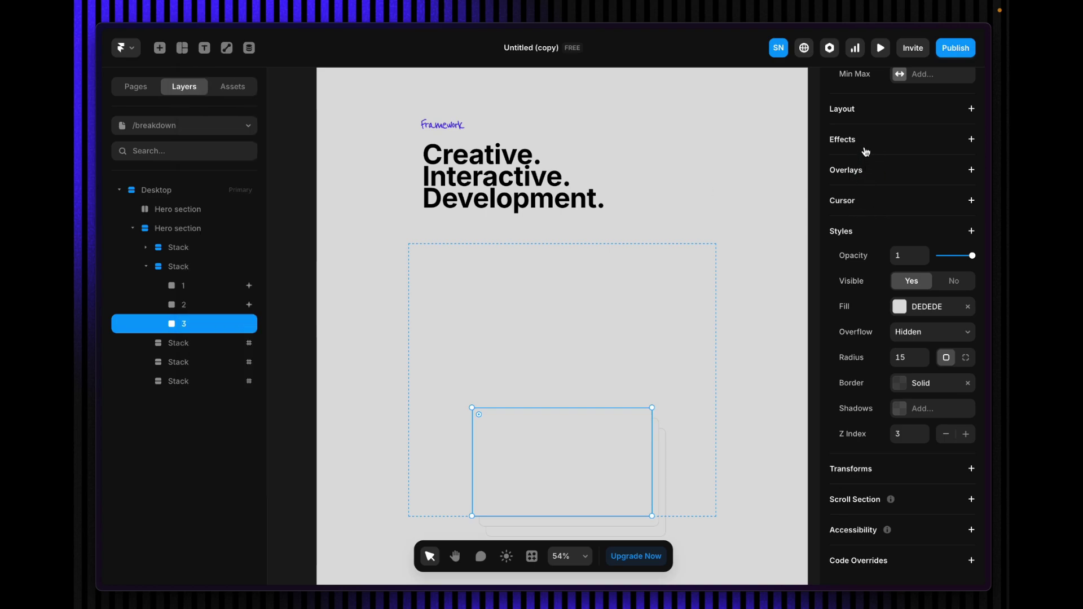
click(866, 150)
click(892, 162)
click(913, 175)
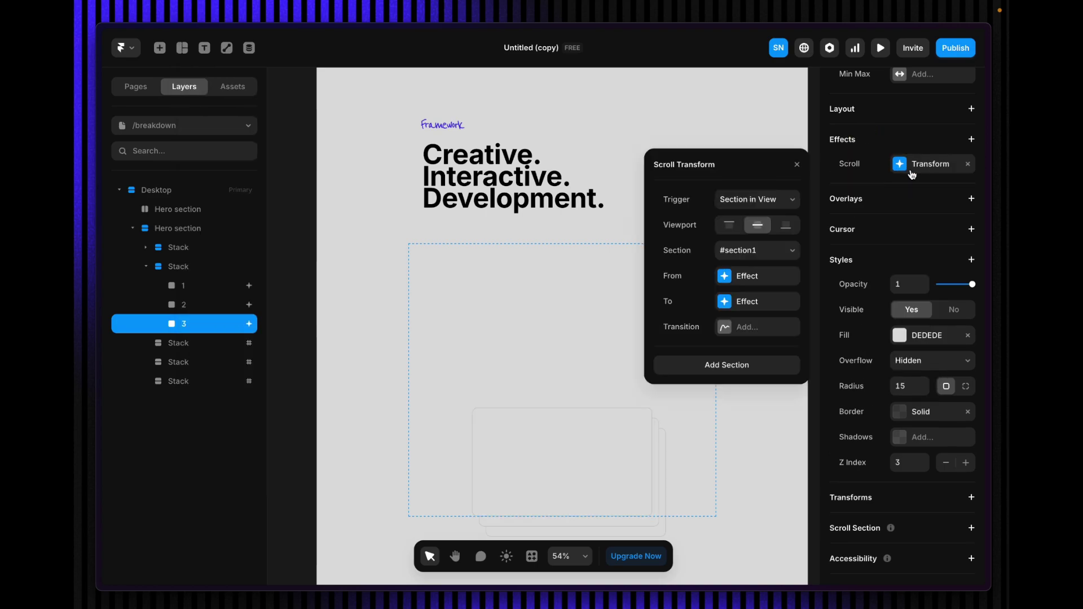
click(762, 252)
click(768, 280)
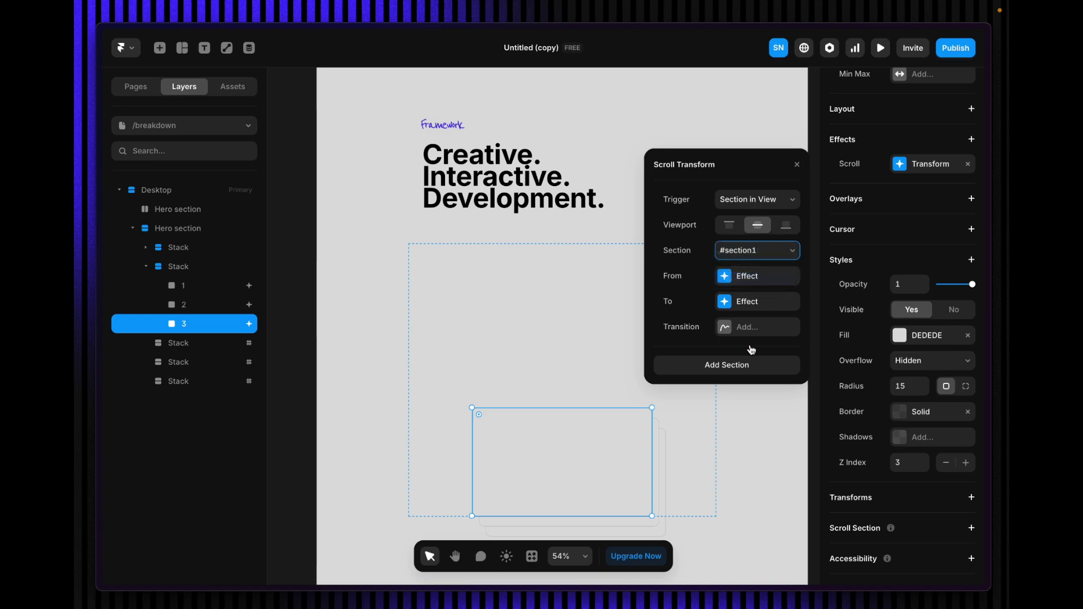
click(287, 315)
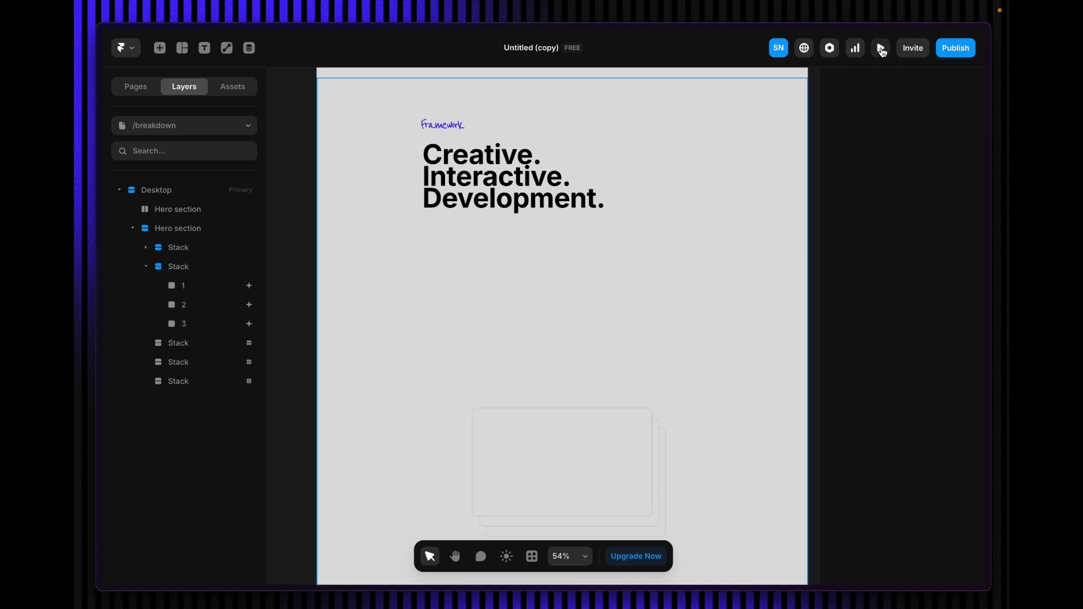
click(881, 49)
click(228, 55)
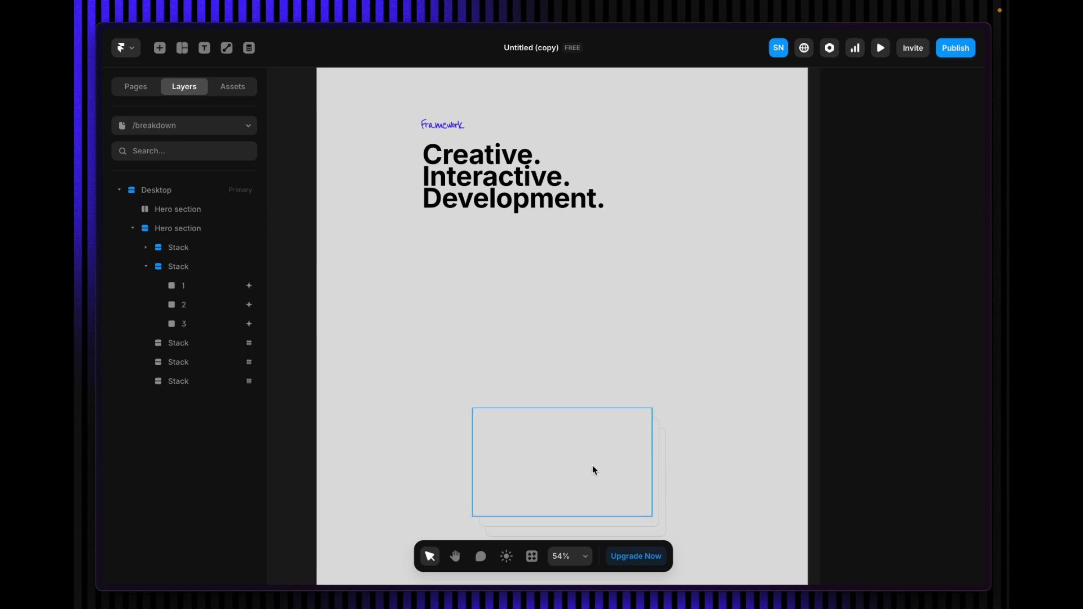
- Select cards 1–3 and set their shared scroll transform to trigger at the viewport bottom
click(593, 466)
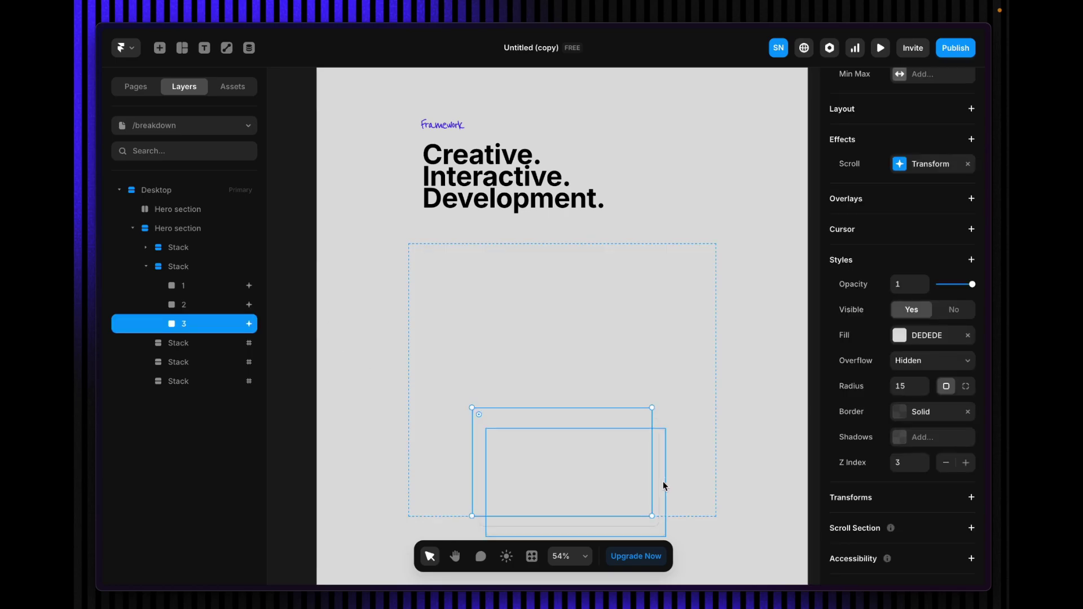
click(665, 479)
shift+click(624, 469)
shift+click(624, 468)
scroll(903, 338, down, 5)
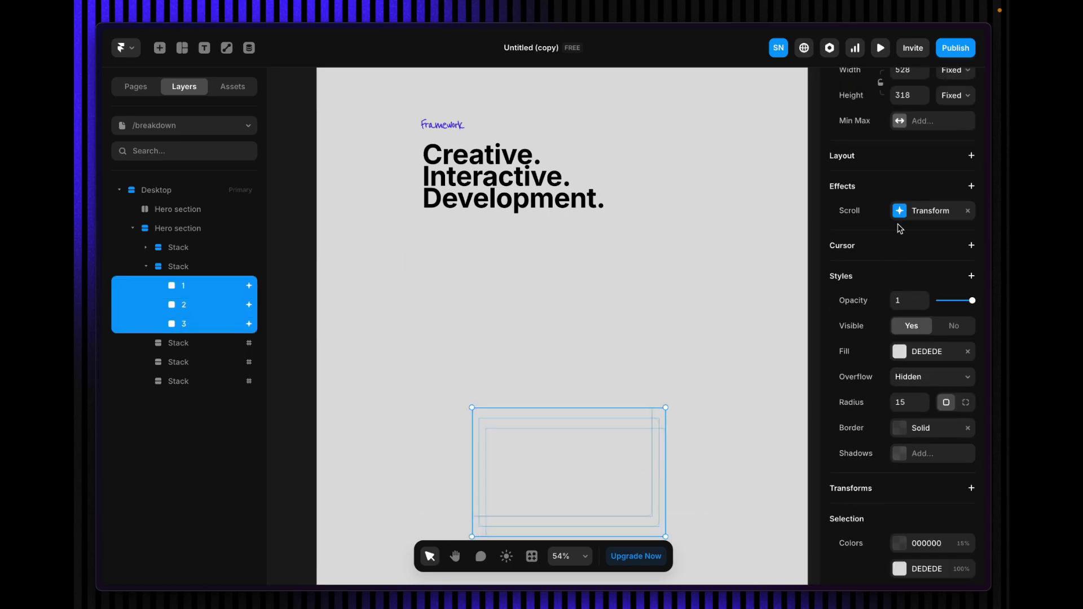
click(928, 210)
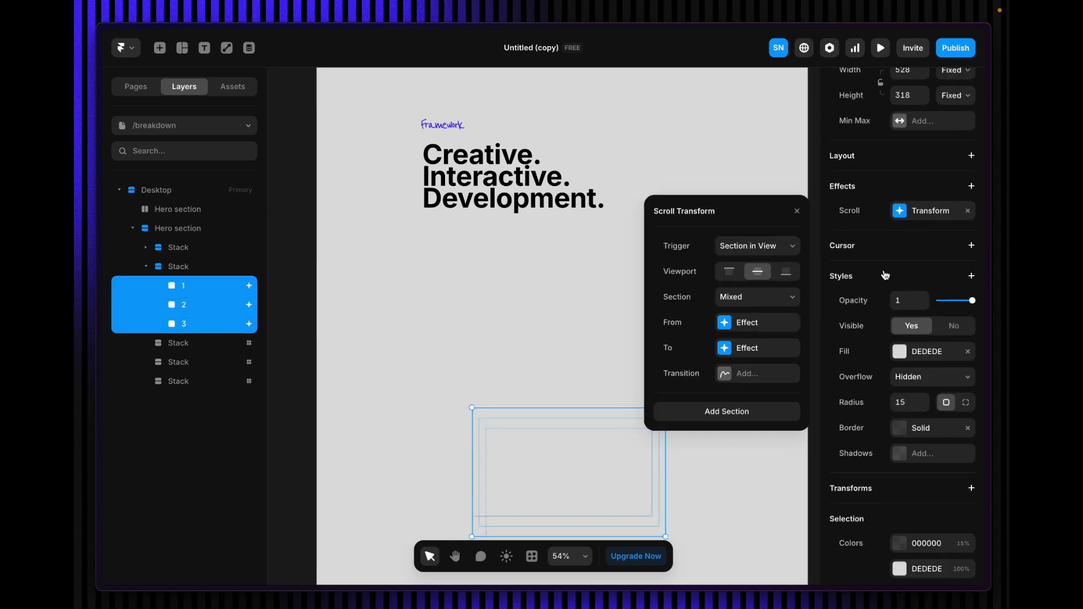
click(785, 273)
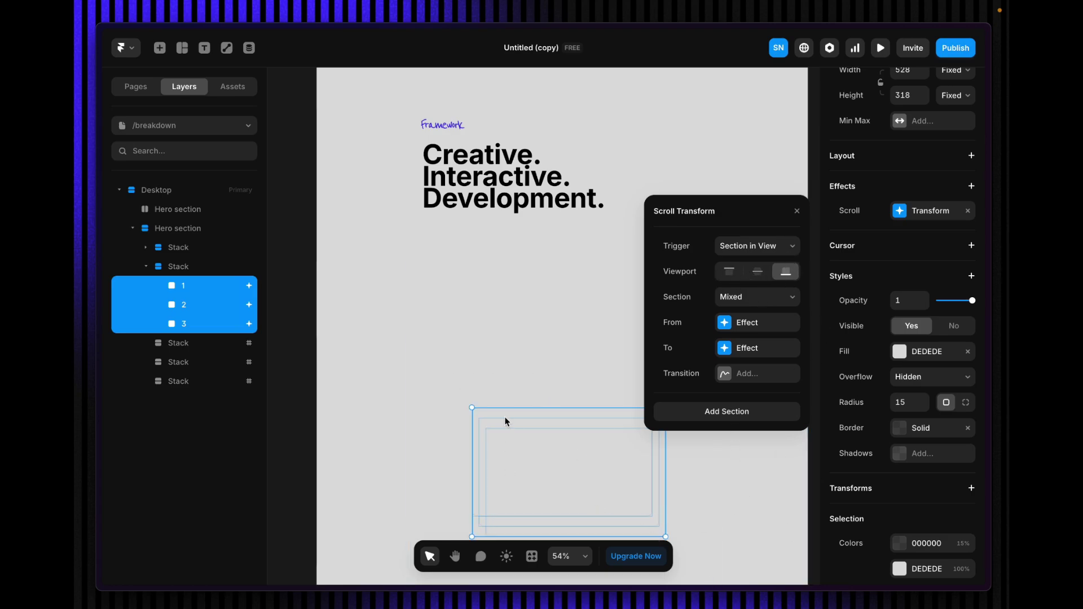
- Select card 1 alone and scroll the page to review the card stack
click(216, 293)
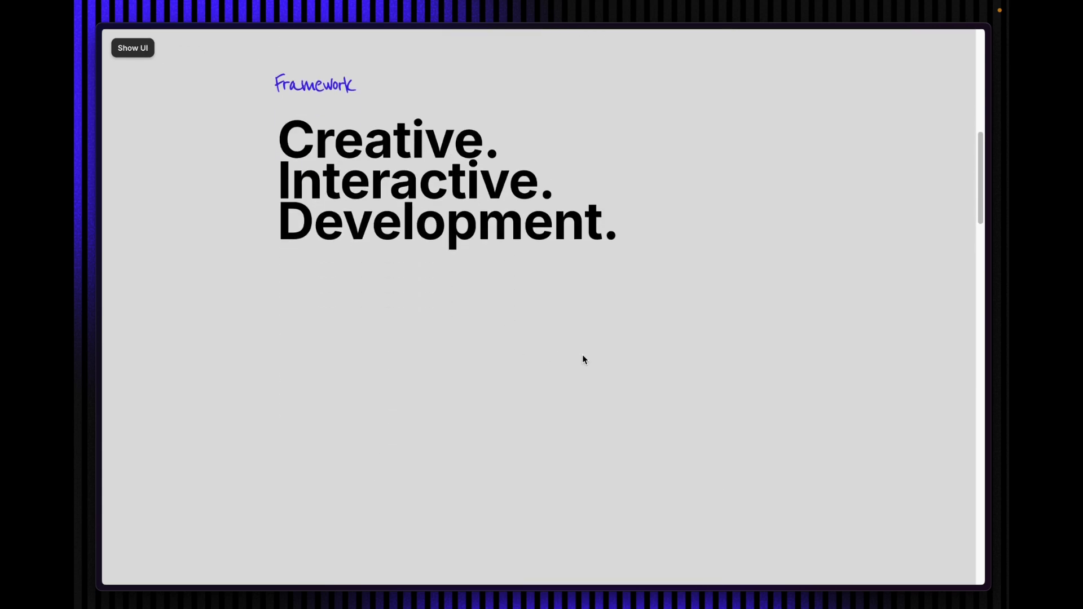
scroll(591, 360, down, 3)
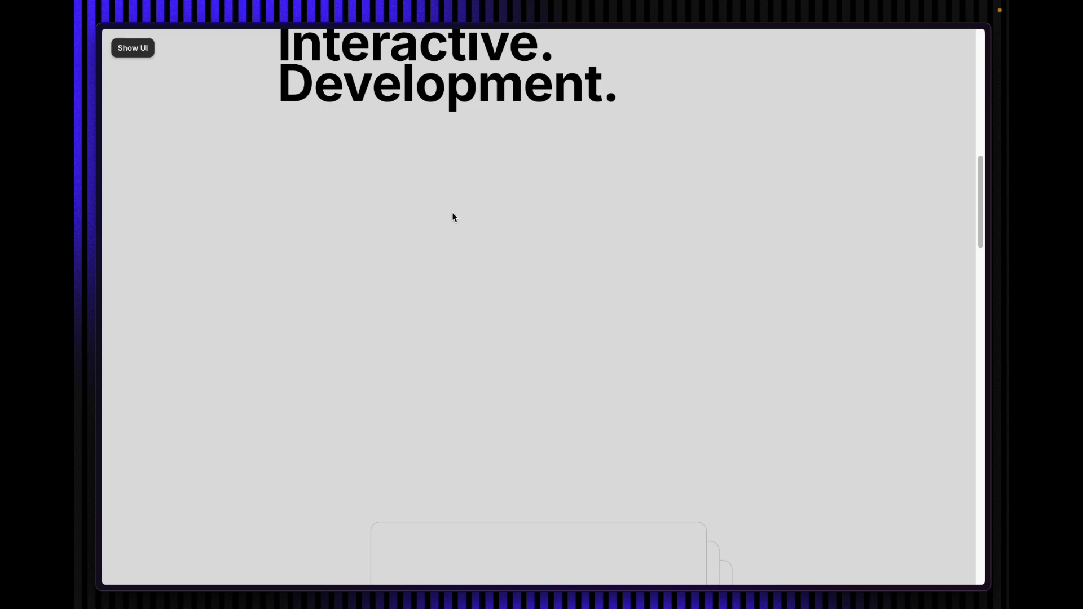
scroll(581, 368, up, 4)
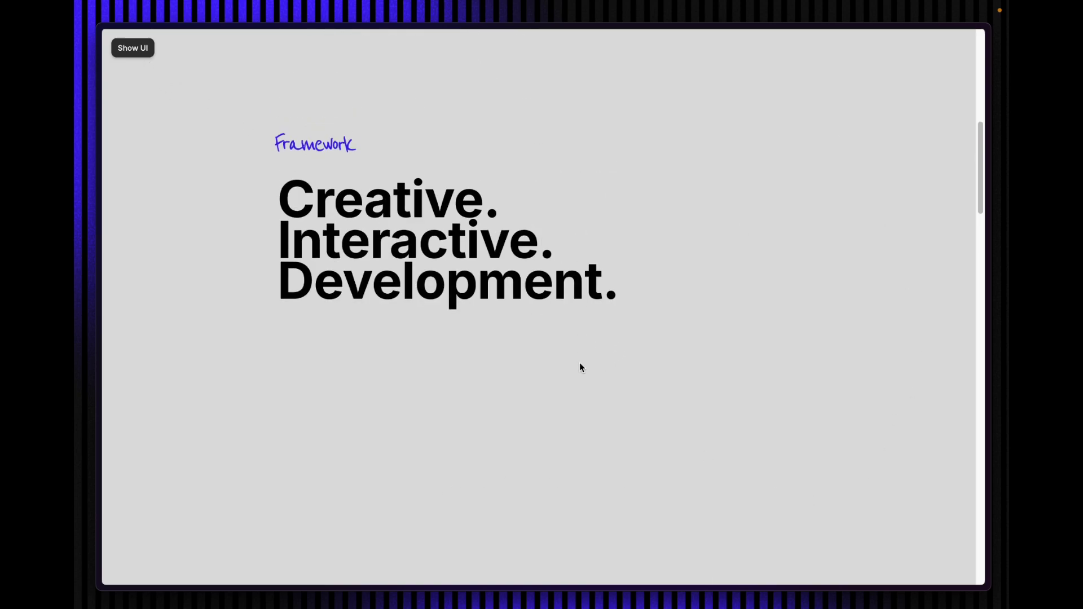
scroll(544, 341, down, 5)
- Move the heading block into the cards' stack, make it Absolute, and align it top-left
click(121, 57)
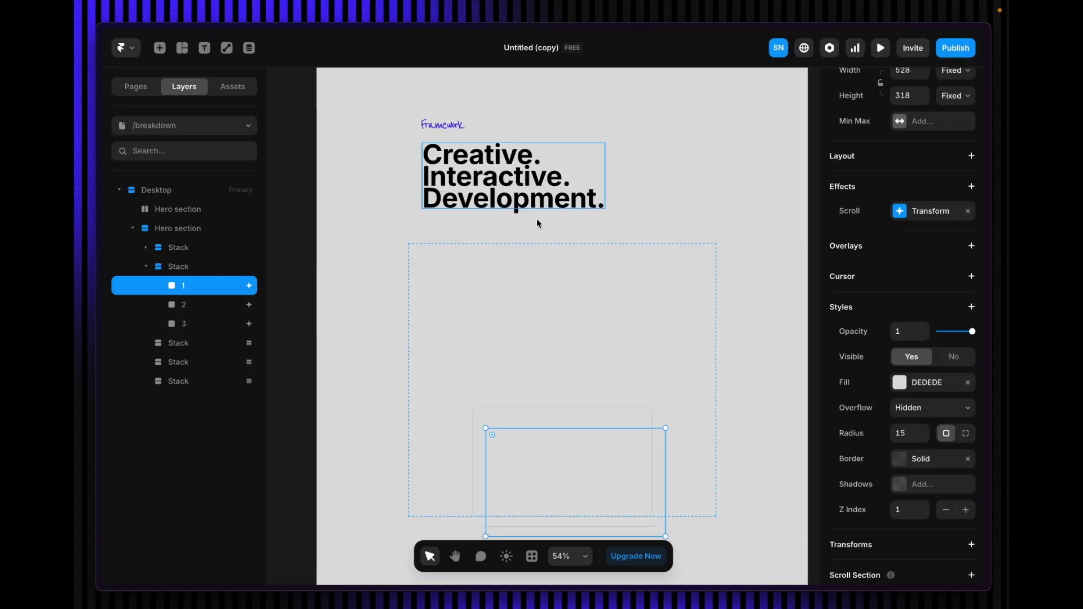
click(584, 140)
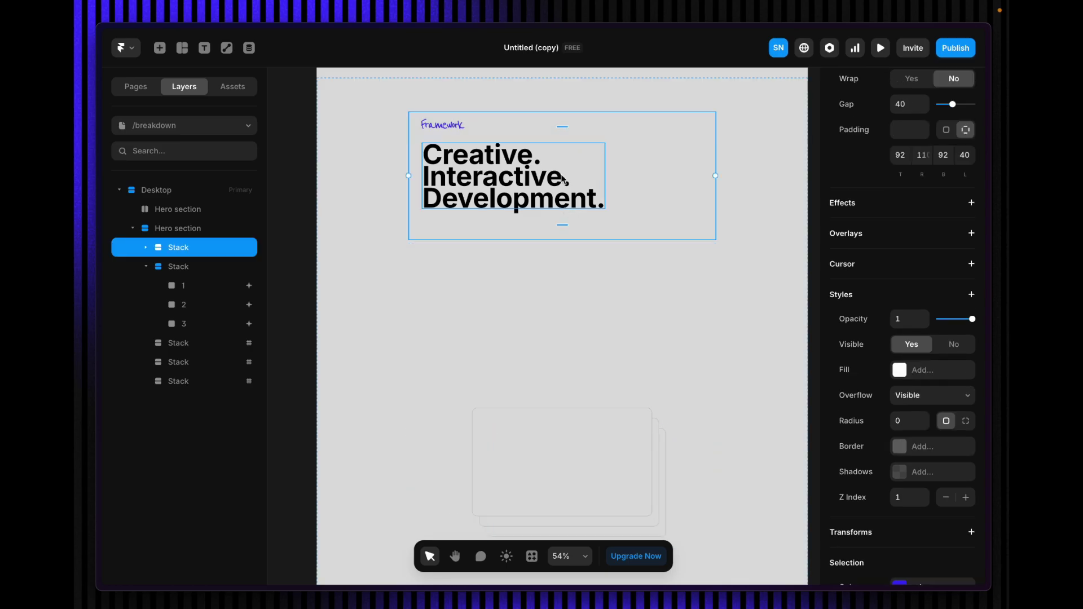
drag(560, 168, 416, 293)
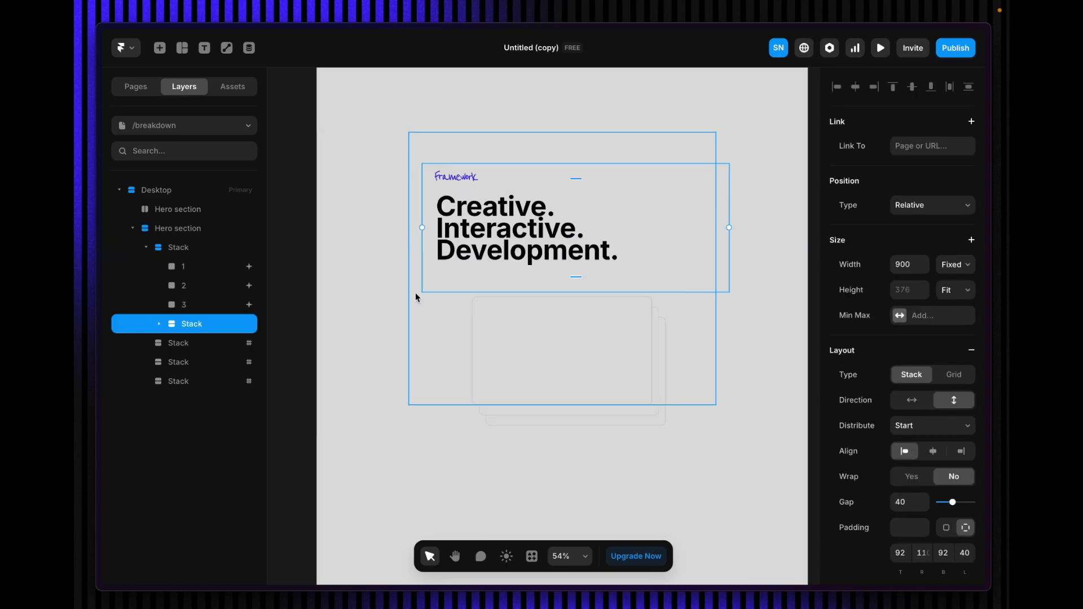
click(945, 204)
click(916, 189)
click(838, 89)
click(894, 88)
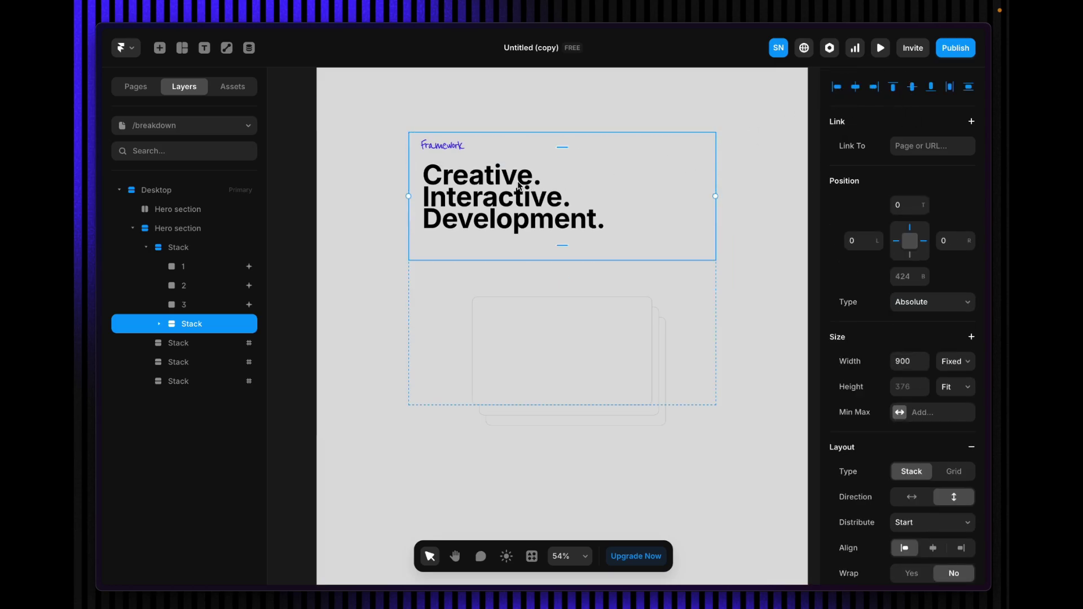
- Copy card 1's scroll transform and paste it onto the heading block
scroll(869, 369, down, 1)
scroll(869, 369, down, 5)
click(226, 271)
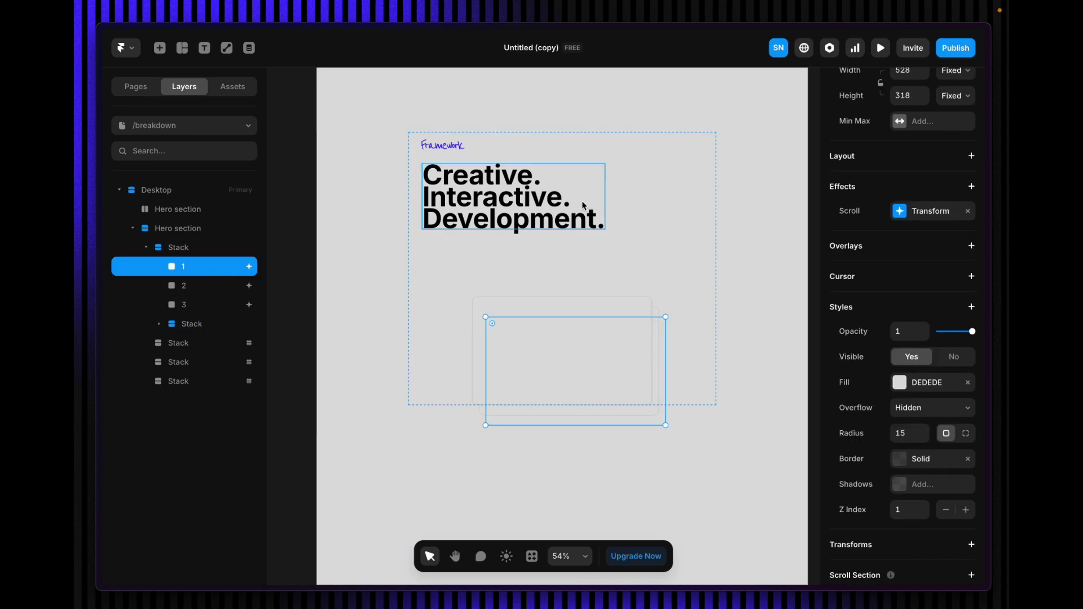
right_click(920, 215)
click(932, 231)
click(639, 164)
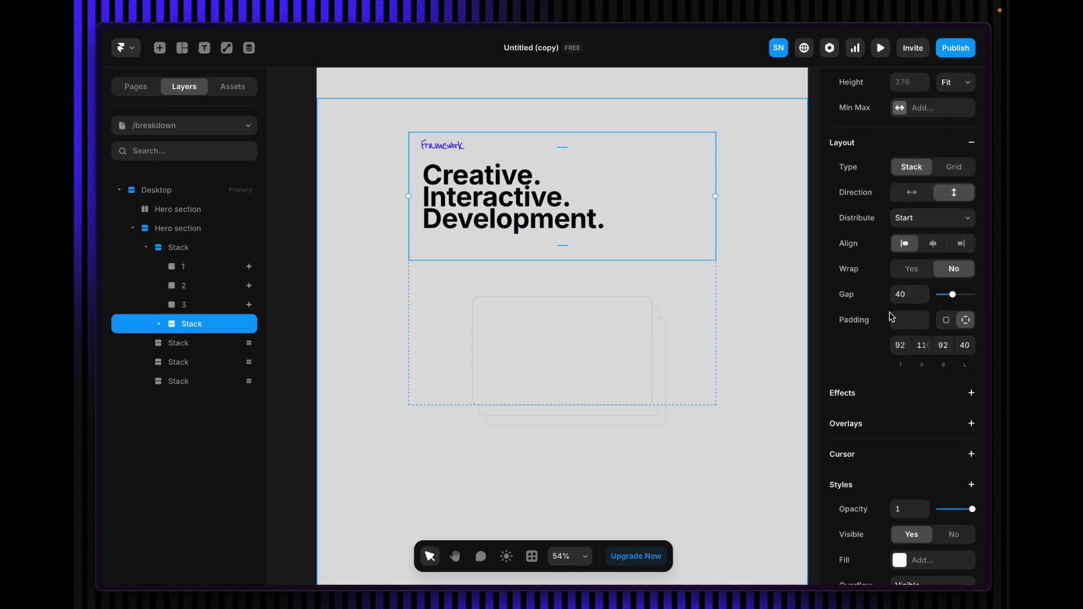
click(866, 398)
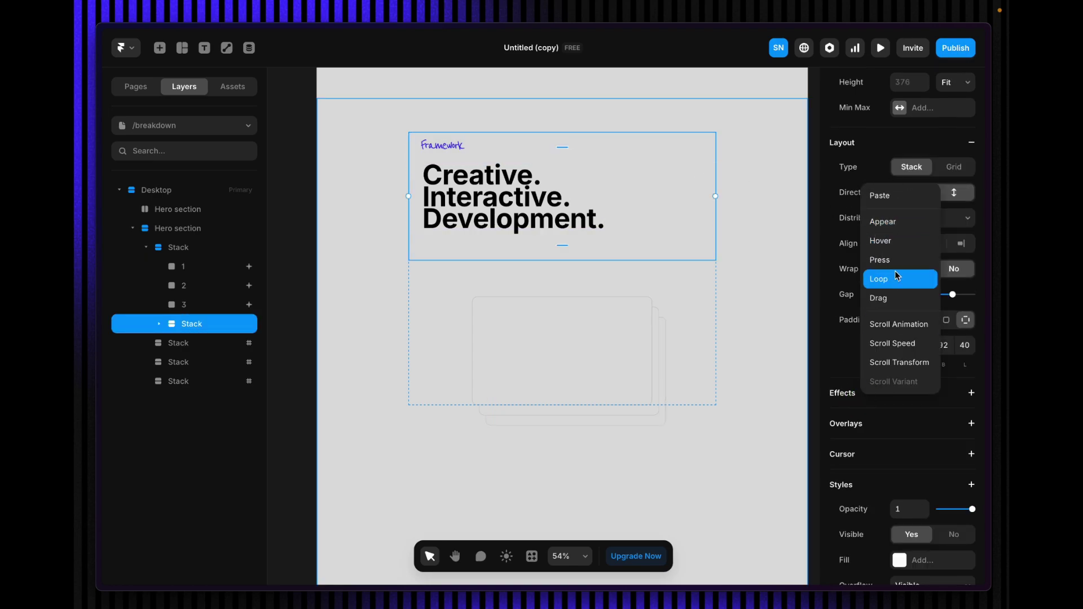
click(881, 195)
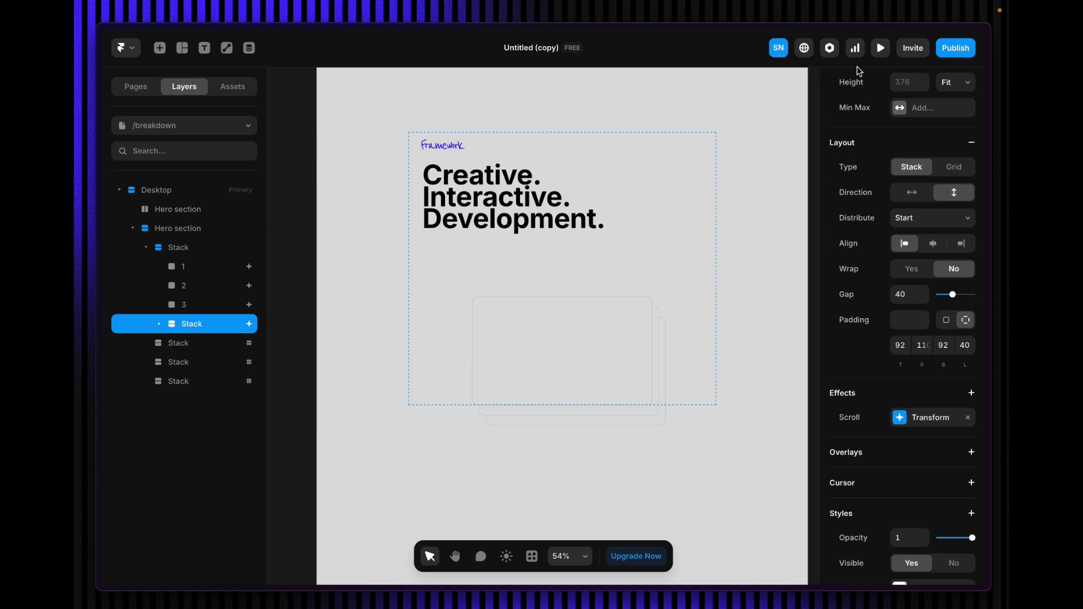
- Preview the page full screen, then return to the editor
click(879, 49)
key(ctrl+backslash)
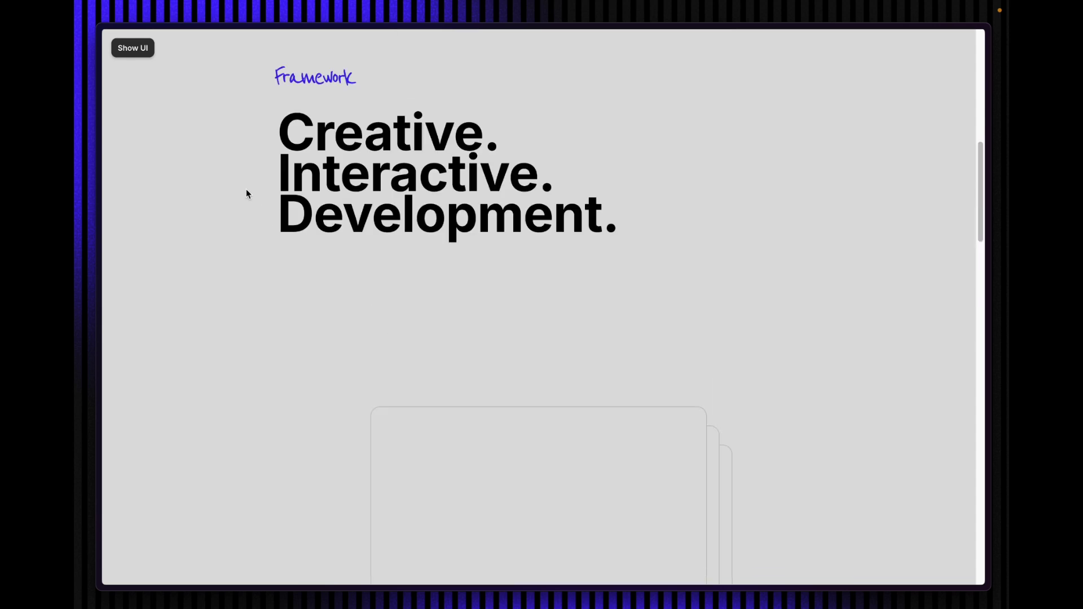
click(126, 50)
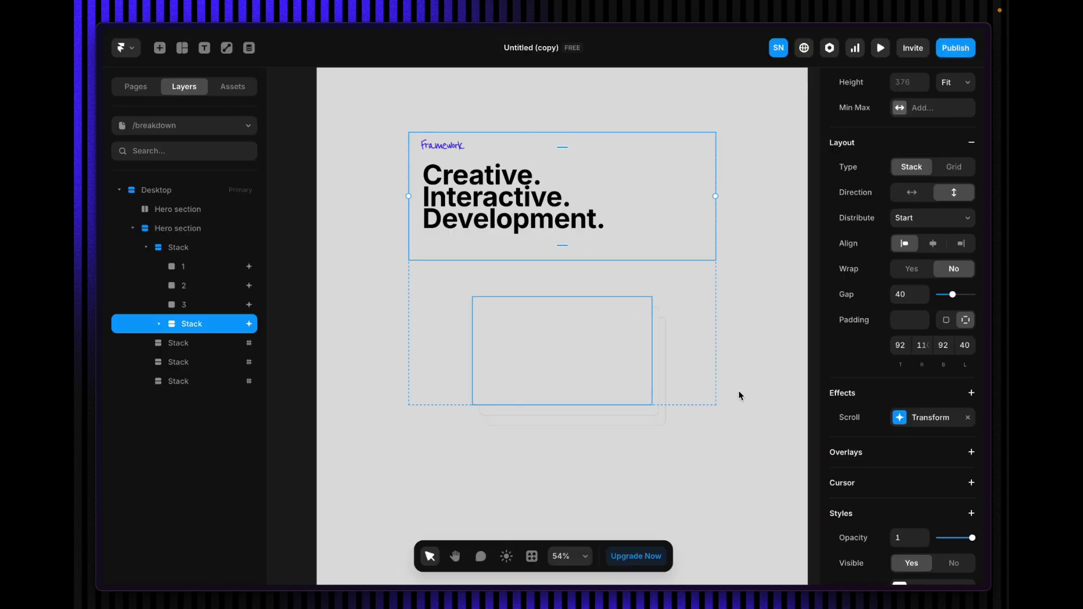
- Select the three scroll-section stacks and retype their shared Height value
click(194, 346)
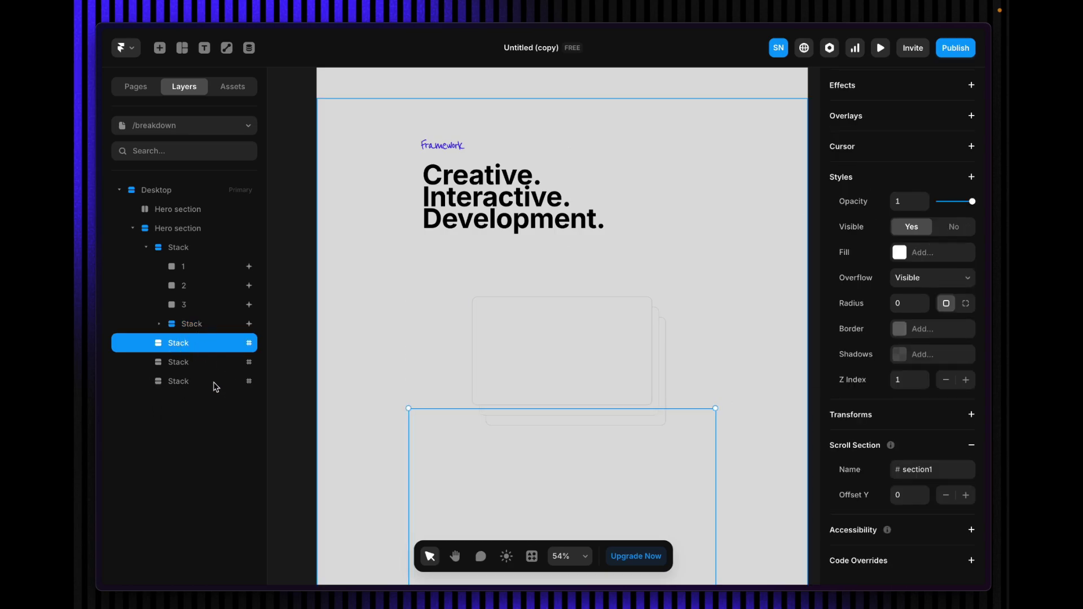
shift+click(215, 387)
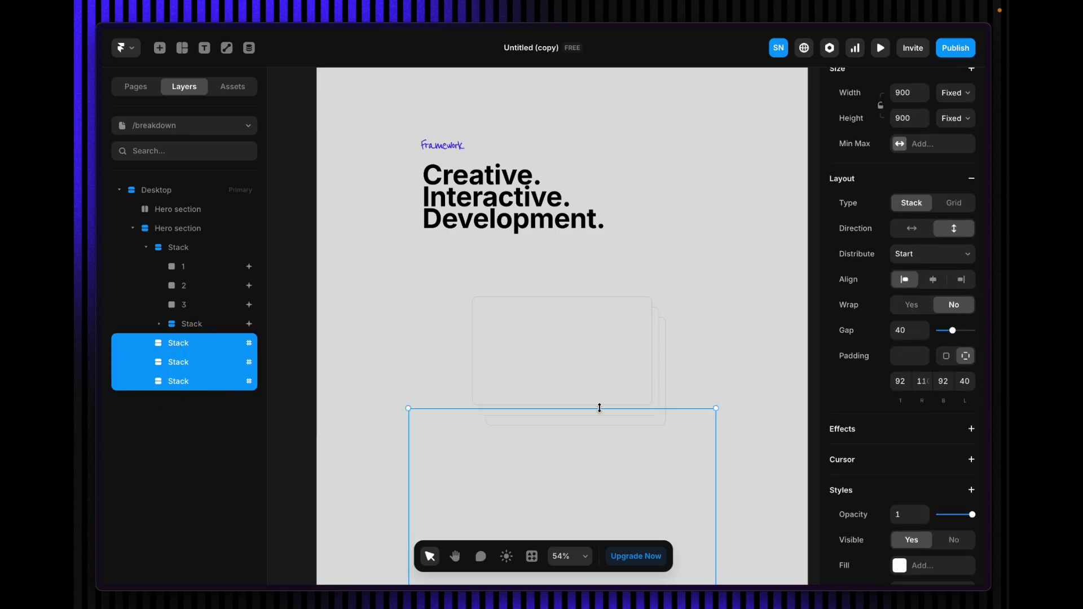
scroll(878, 301, up, 2)
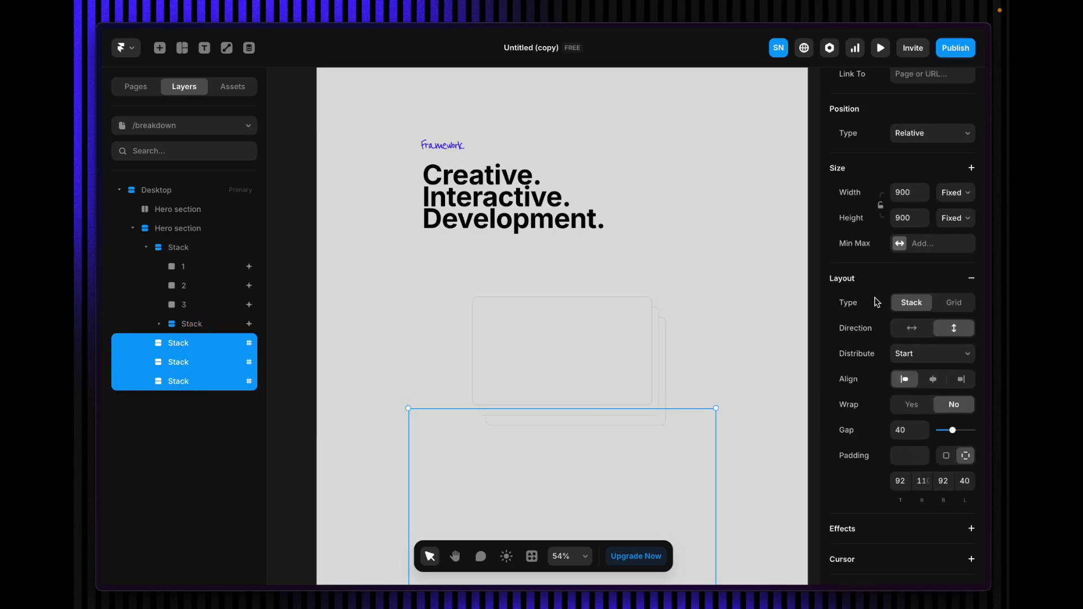
click(909, 219)
text(15)
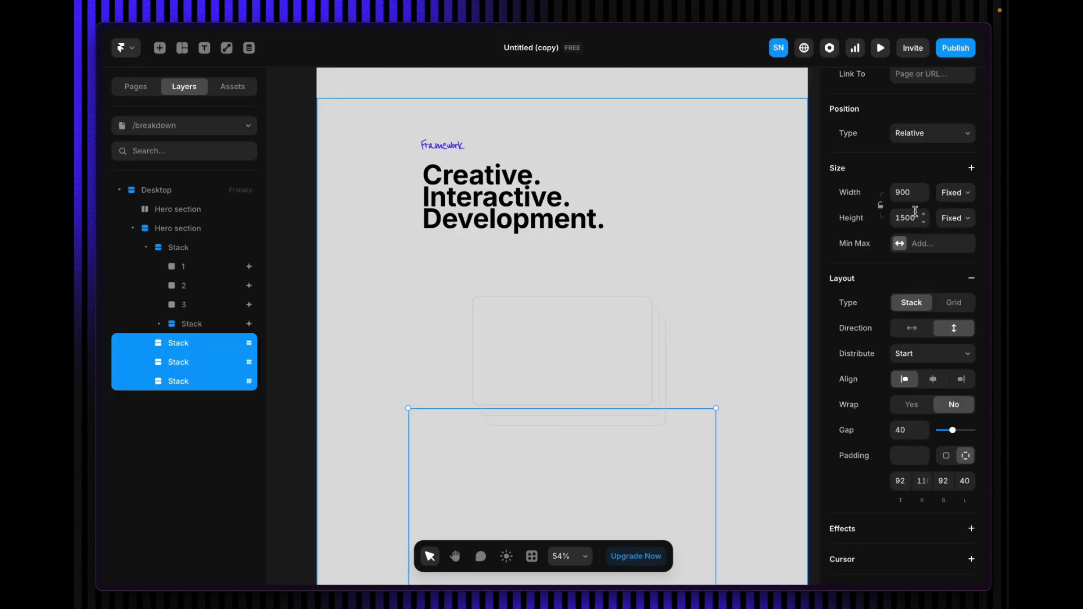
click(914, 214)
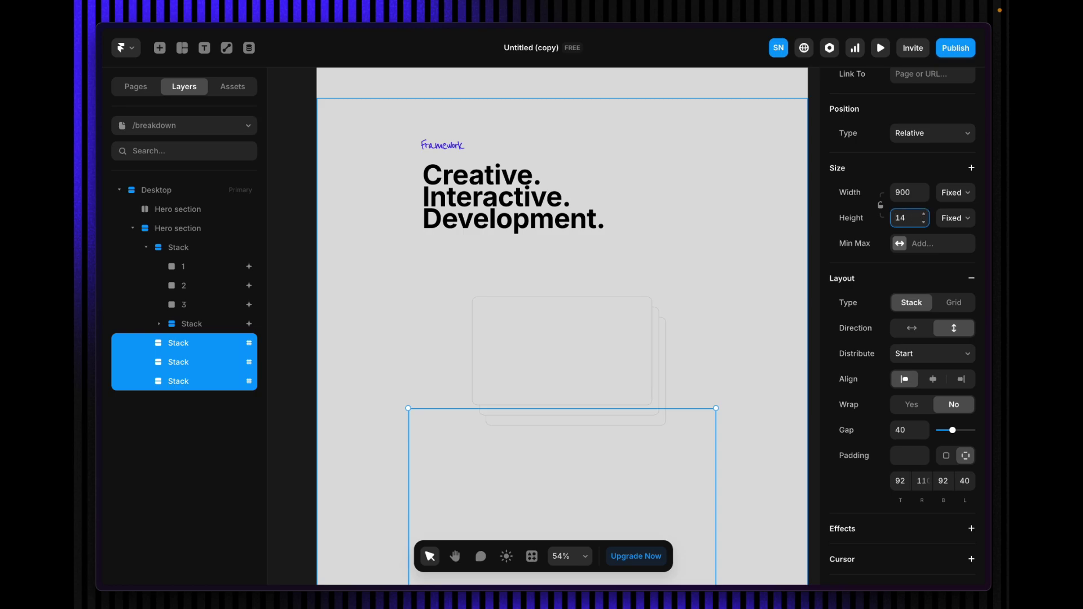